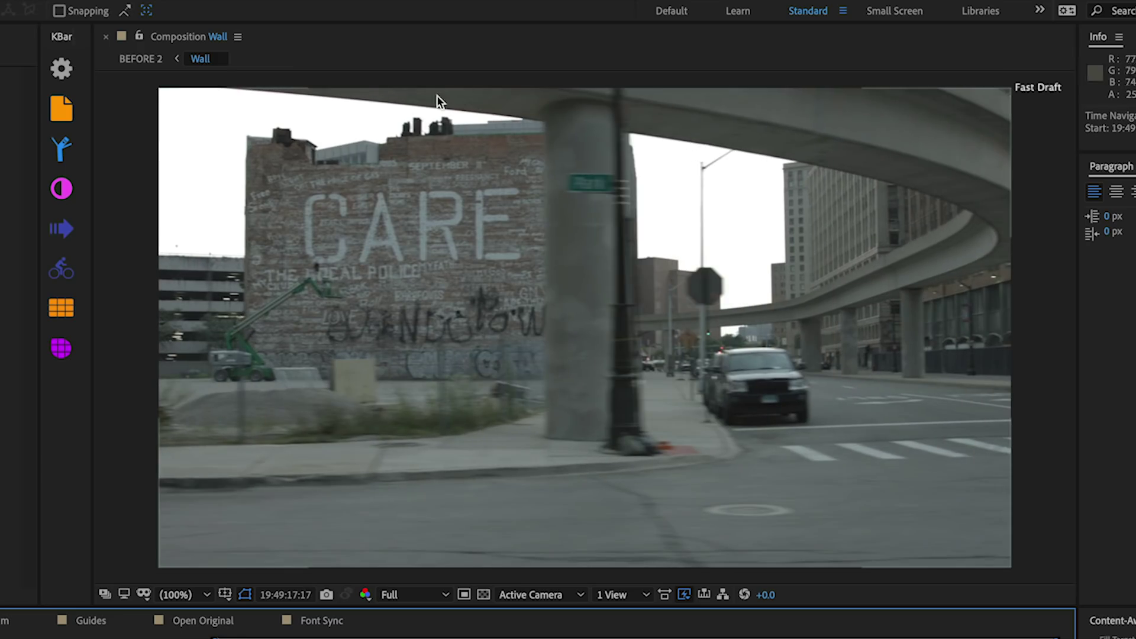
Play through the Wall footage and set the current time to 19:49:18:07
key("space")
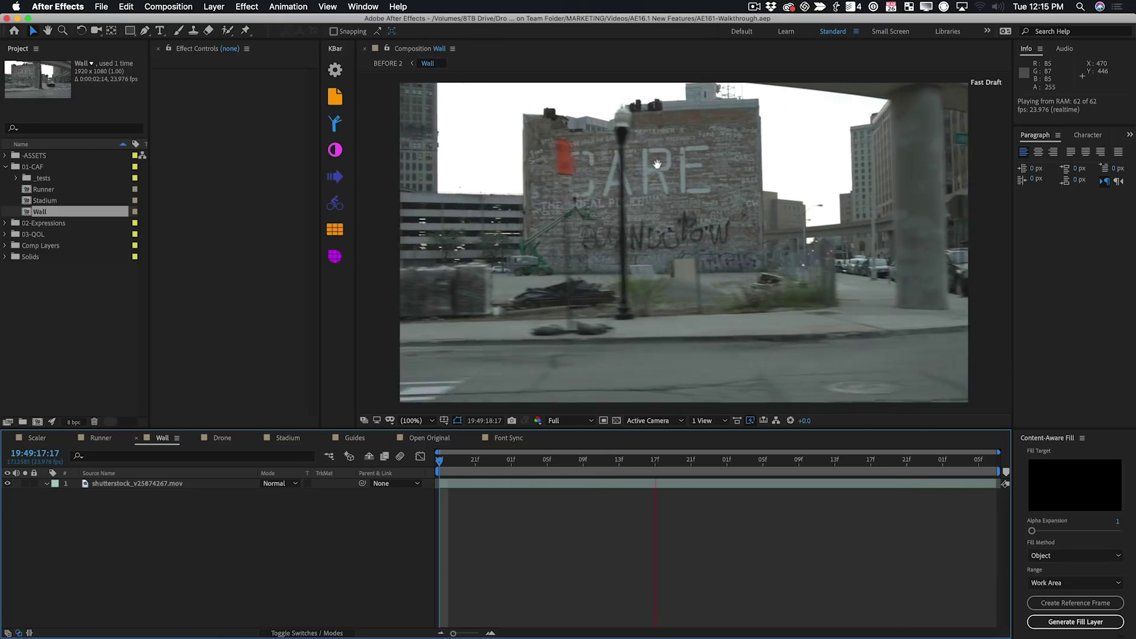
key("space")
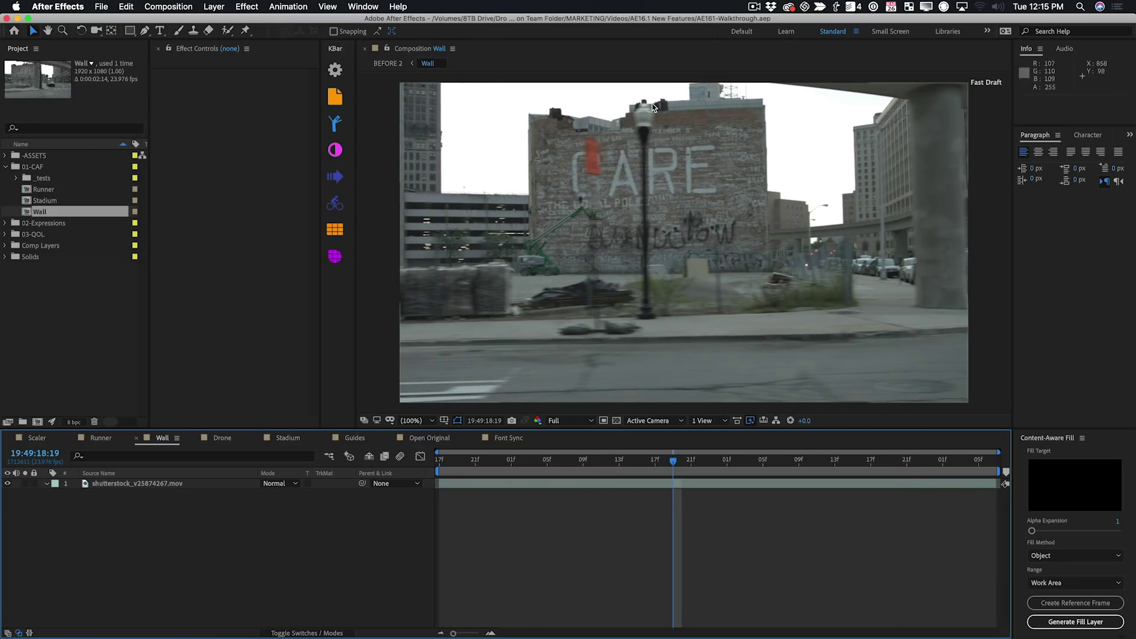
left_click_drag(673, 461, 624, 469)
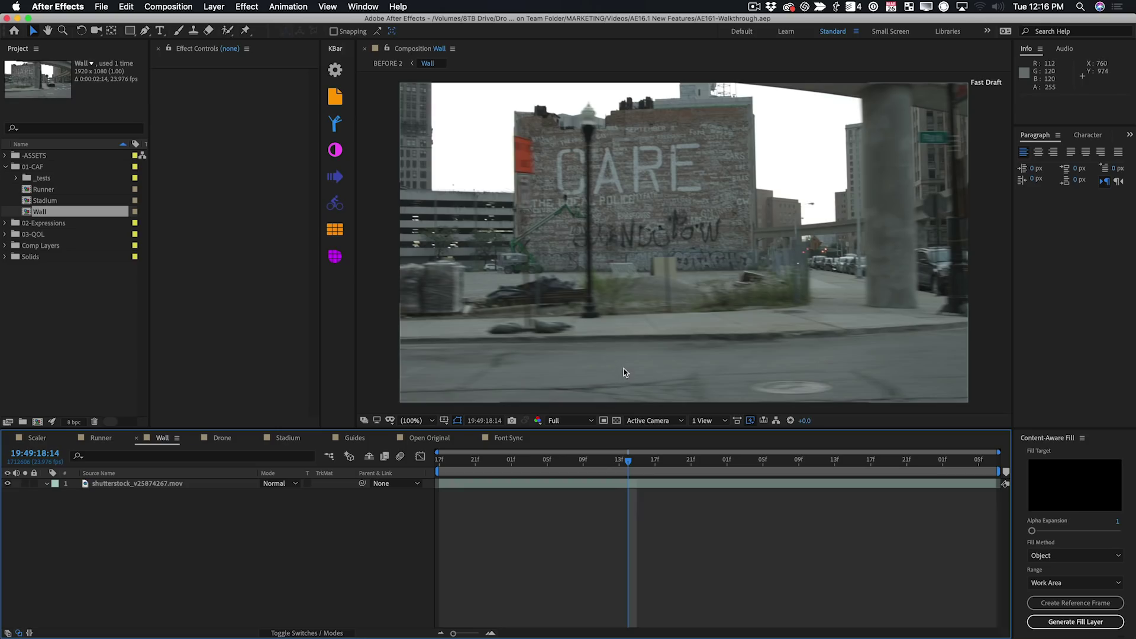
left_click(613, 459)
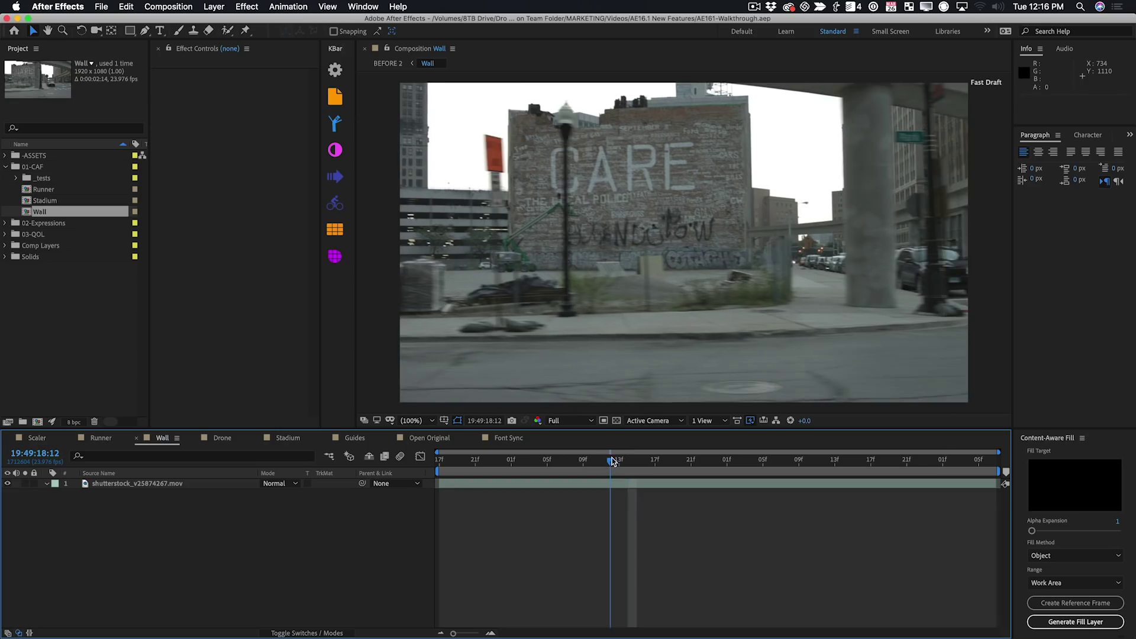
left_click_drag(612, 458, 565, 464)
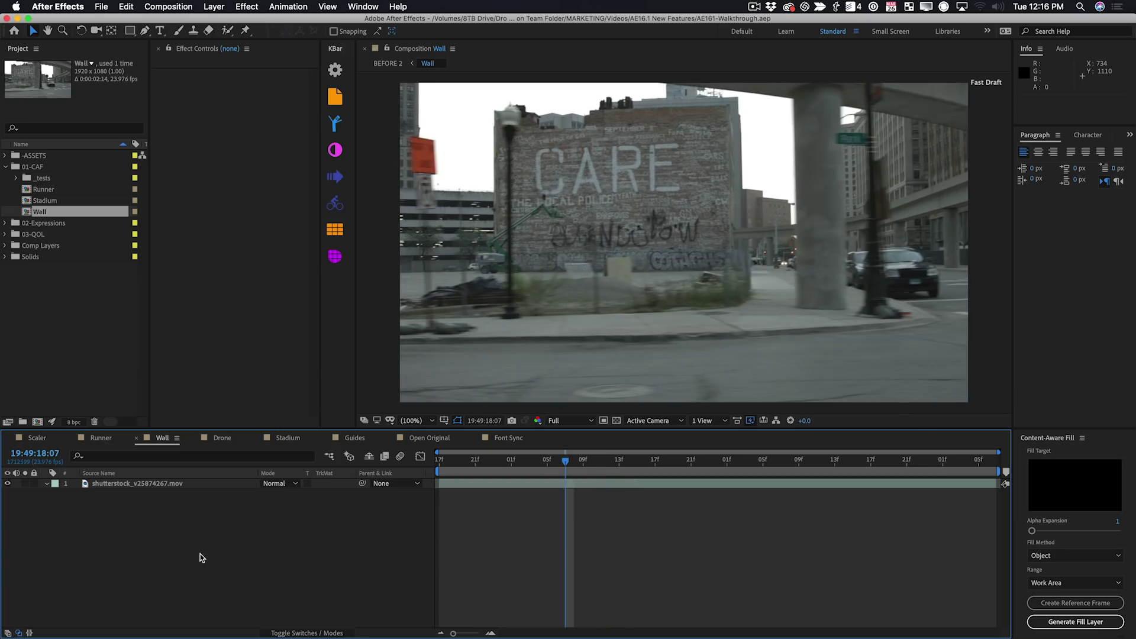
Draw a closed Pen tool mask around the lamppost on the shutterstock_v25874267.mov layer, from above its lamp to below its base
left_click_drag(220, 565, 144, 480)
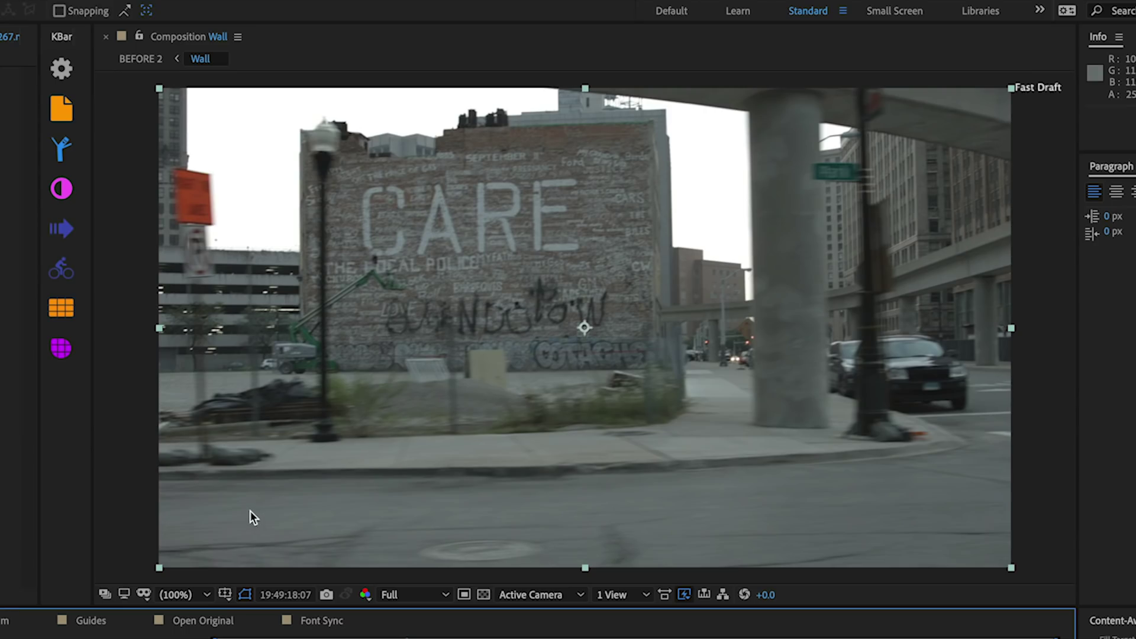
key("g")
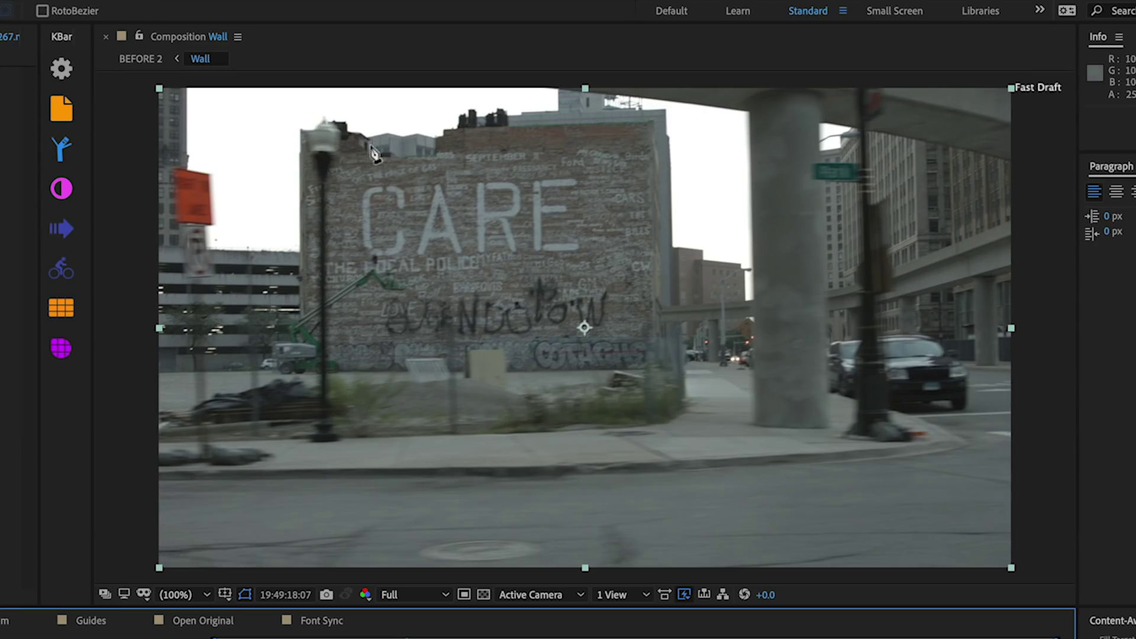
left_click(314, 111)
left_click(300, 143)
left_click(306, 176)
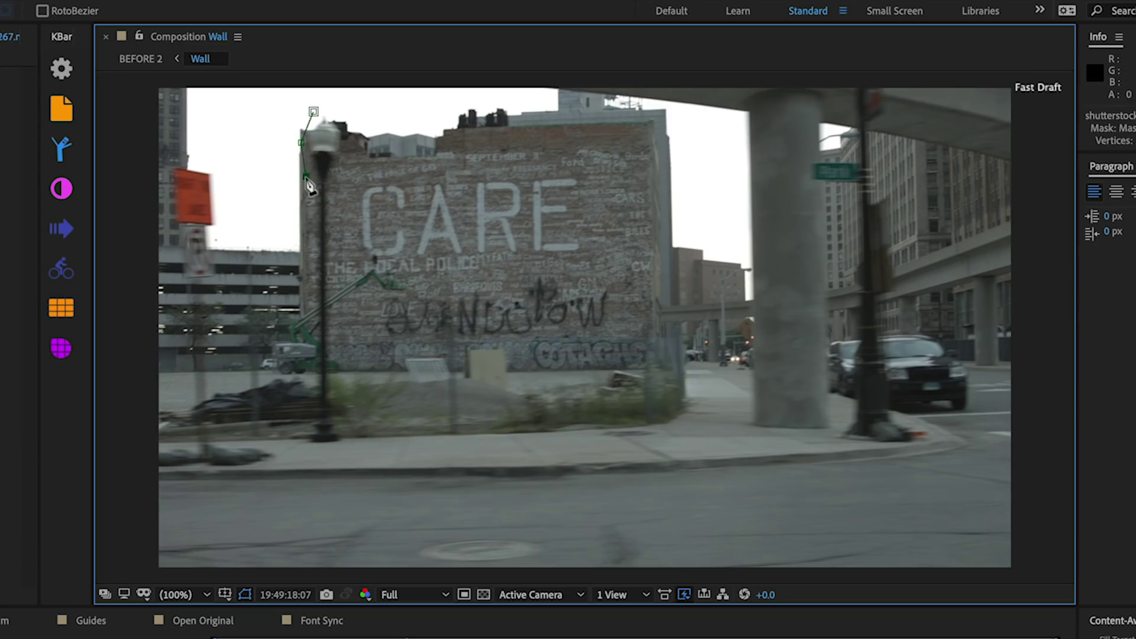
left_click(313, 212)
left_click(311, 448)
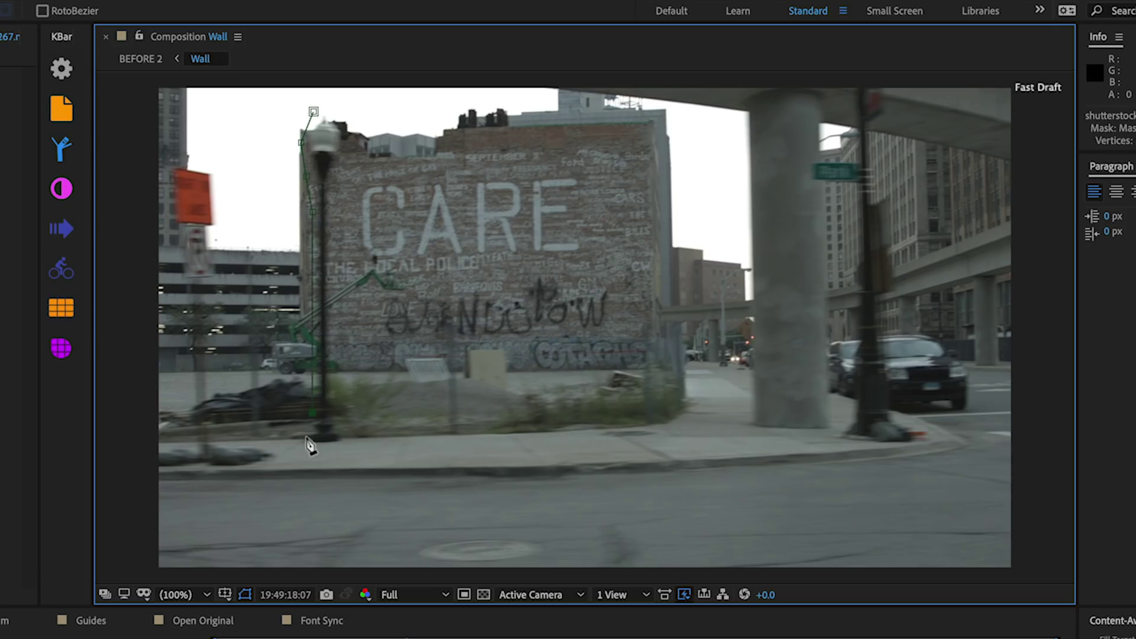
left_click(339, 447)
left_click(345, 423)
left_click(336, 335)
left_click(336, 273)
left_click(336, 213)
left_click(335, 182)
left_click(342, 164)
left_click(343, 114)
left_click(314, 111)
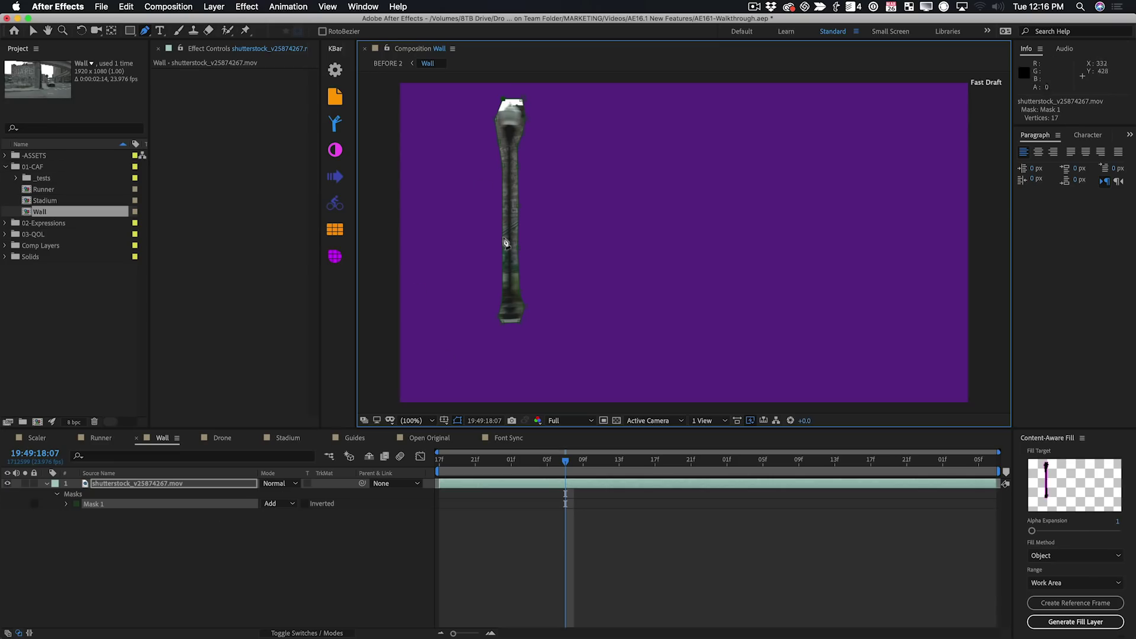
Set the lamppost mask's mode to None and add a Mask Path keyframe at 19:49:18:07
left_click(290, 508)
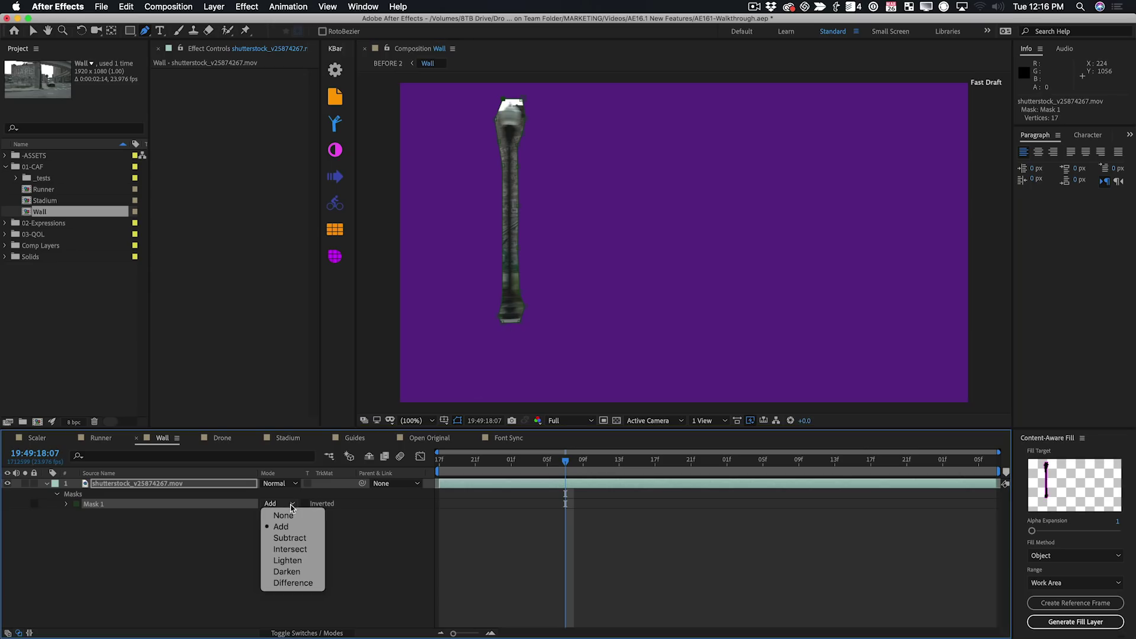
left_click(285, 511)
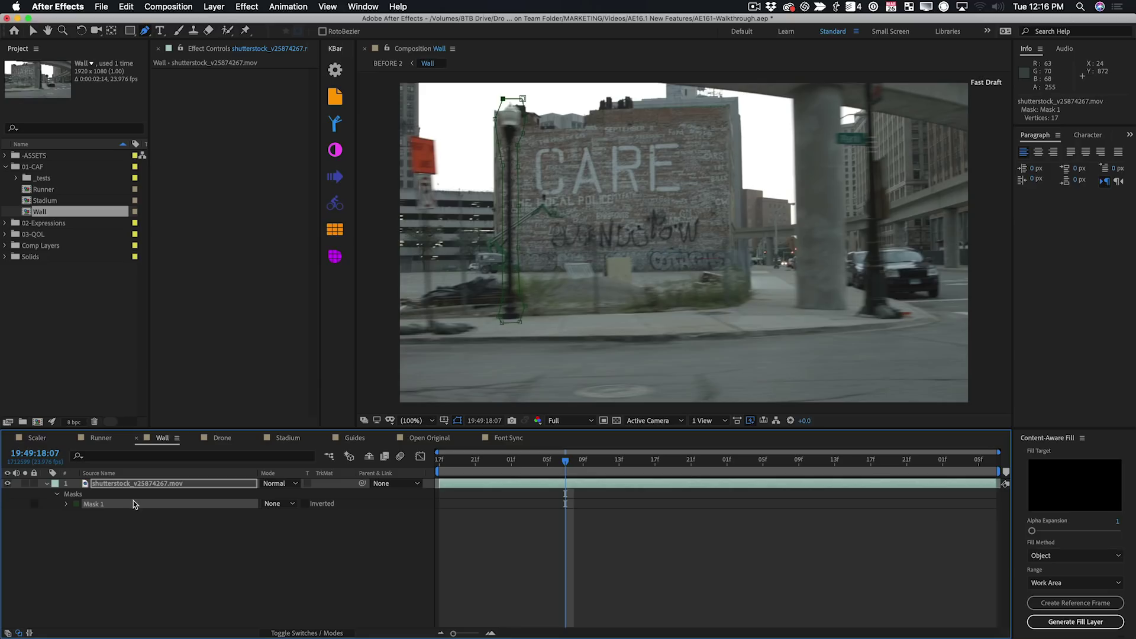
key("alt+shift+m")
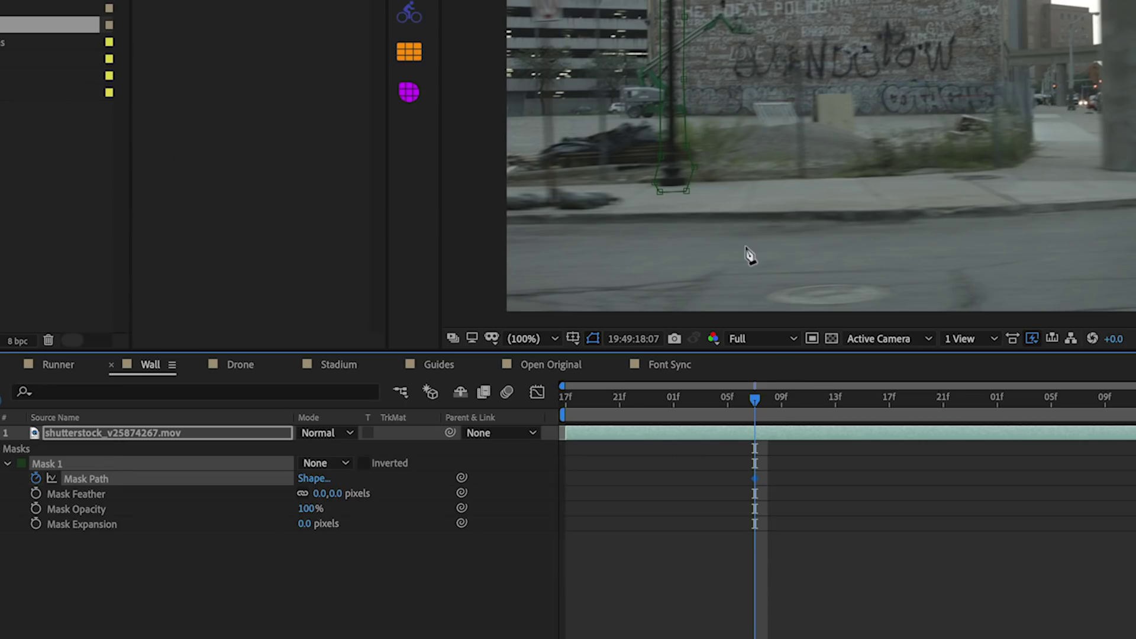
At 19:49:19:16, move the mask onto the lamppost and adjust its points to fit the post's outline
left_click_drag(835, 399, 1135, 396)
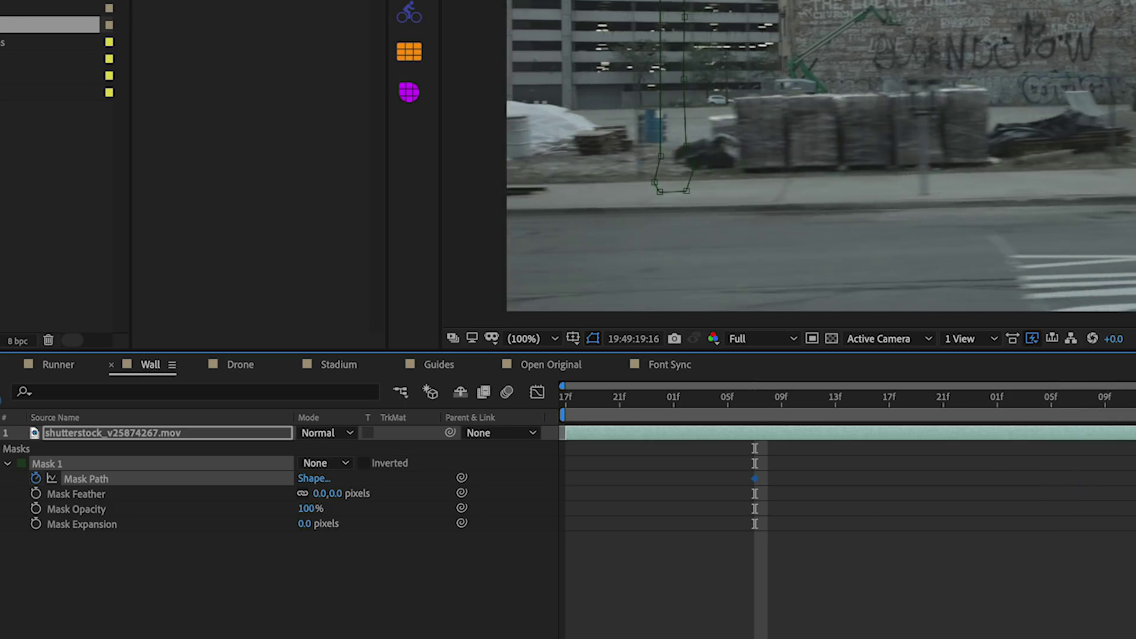
key("v")
left_click_drag(477, 88, 612, 384)
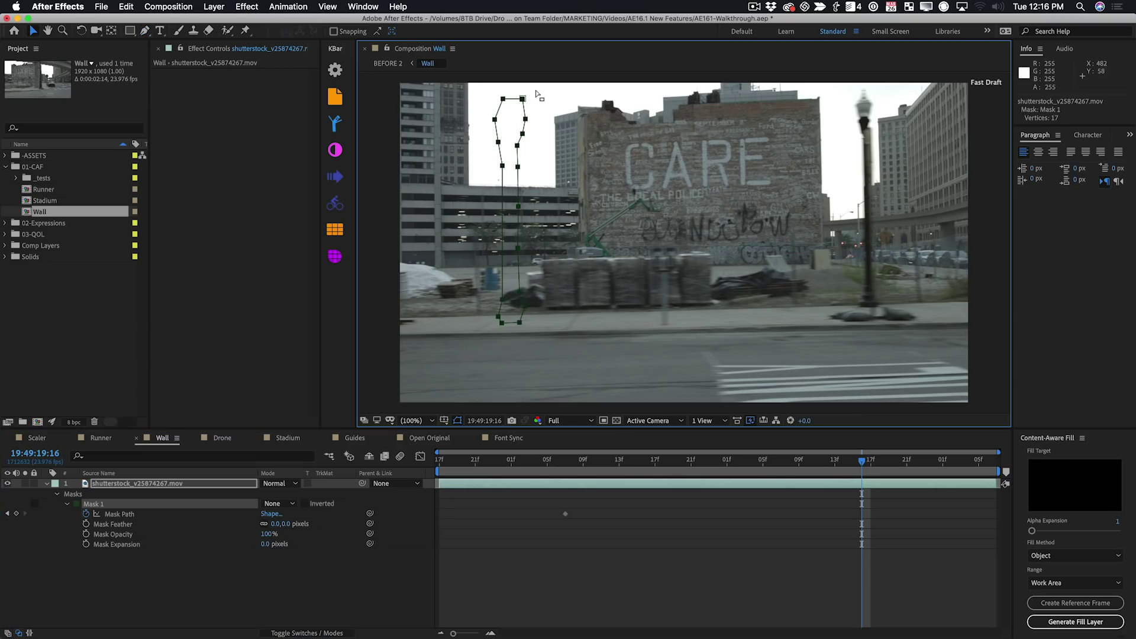
left_click_drag(526, 102, 880, 90)
left_click_drag(845, 140, 894, 194)
left_click_drag(873, 155, 876, 136)
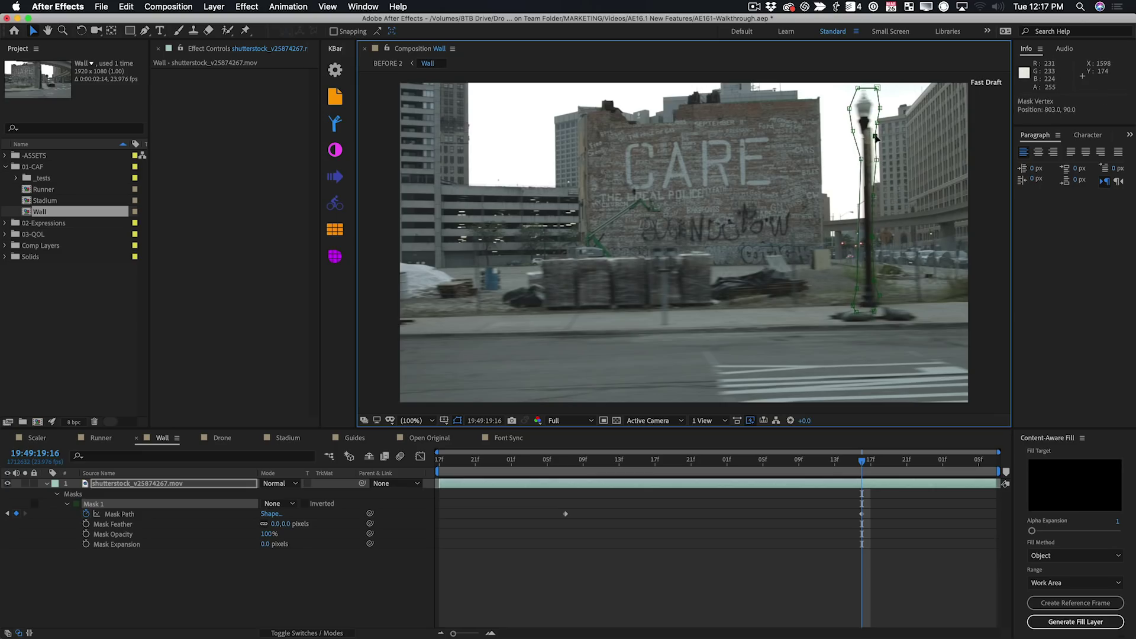
left_click_drag(851, 187, 909, 344)
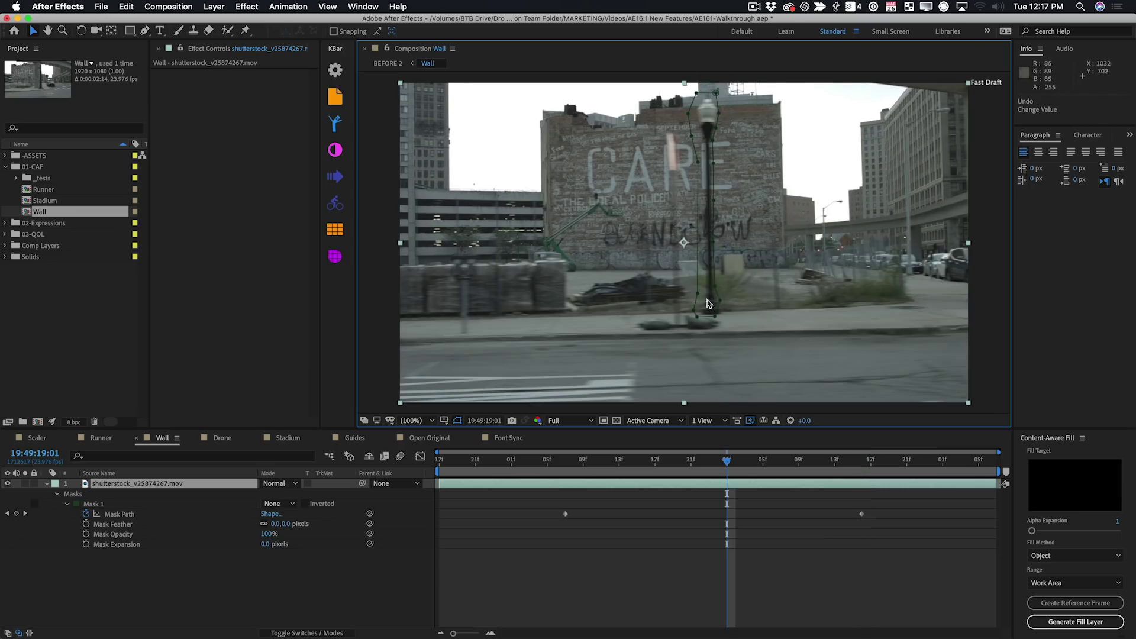
Reposition the whole mask over the lamppost at 19:49:19:01 to add an intermediate Mask Path keyframe
double_click(699, 316)
left_click_drag(705, 307, 709, 310)
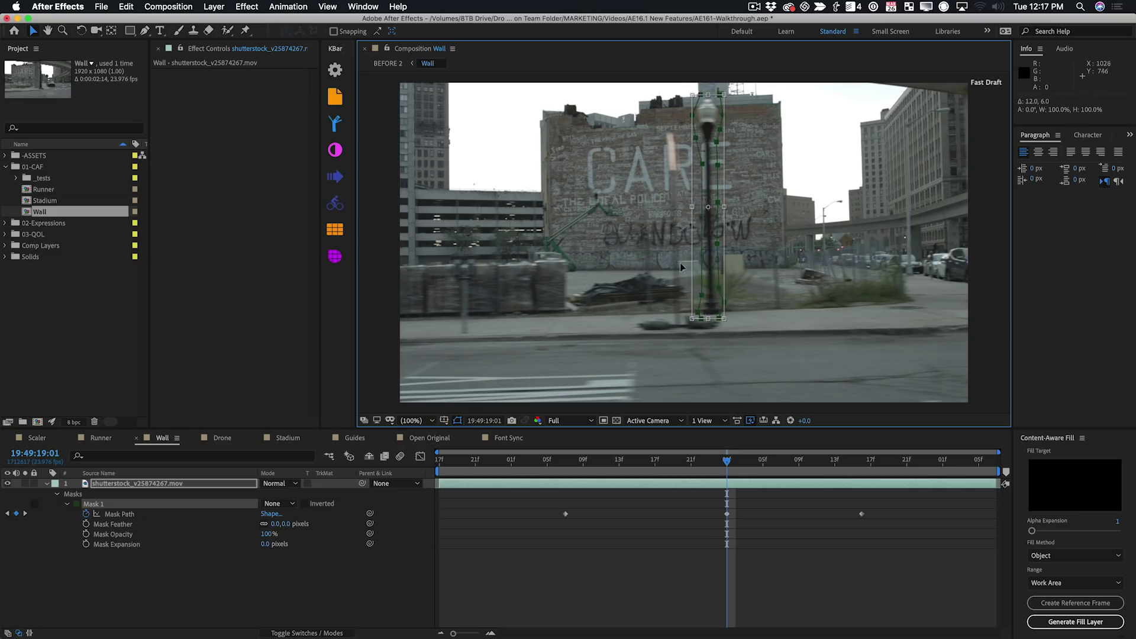
key("shift+Page_Up")
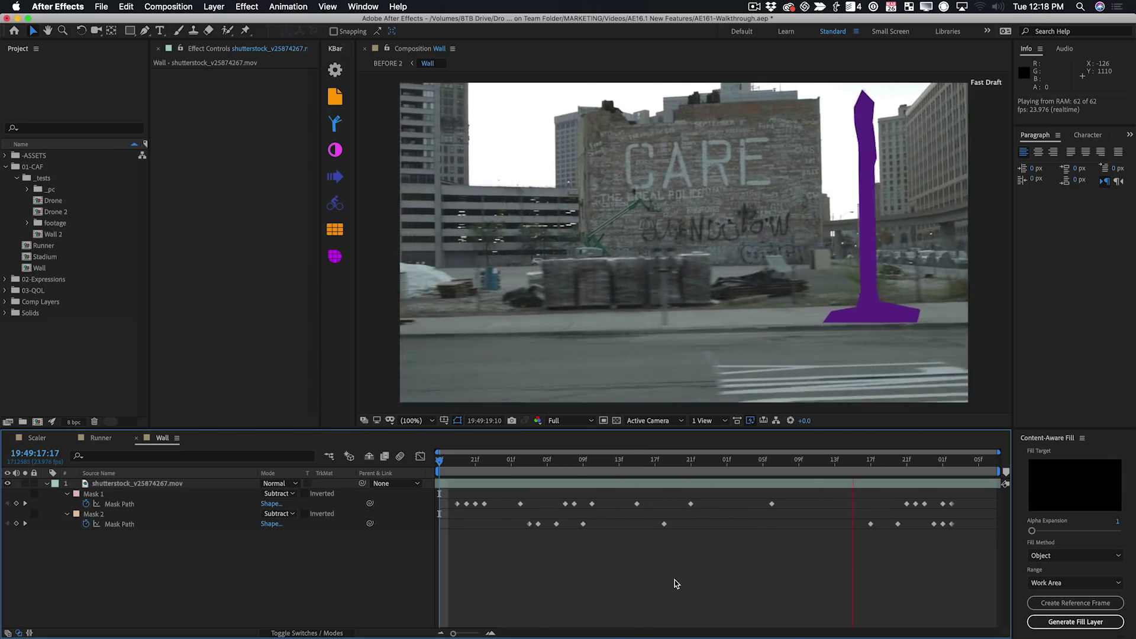
Play and scrub through the Wall footage to check how both subtract masks follow the lamppost and the signpost
key("space")
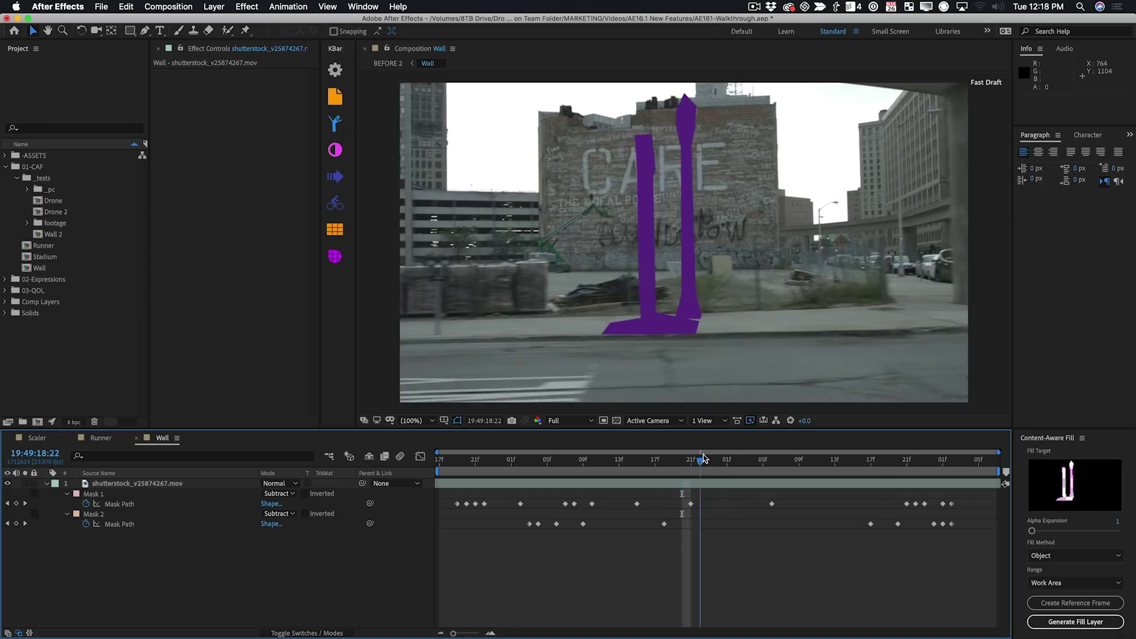
left_click_drag(687, 457, 774, 452)
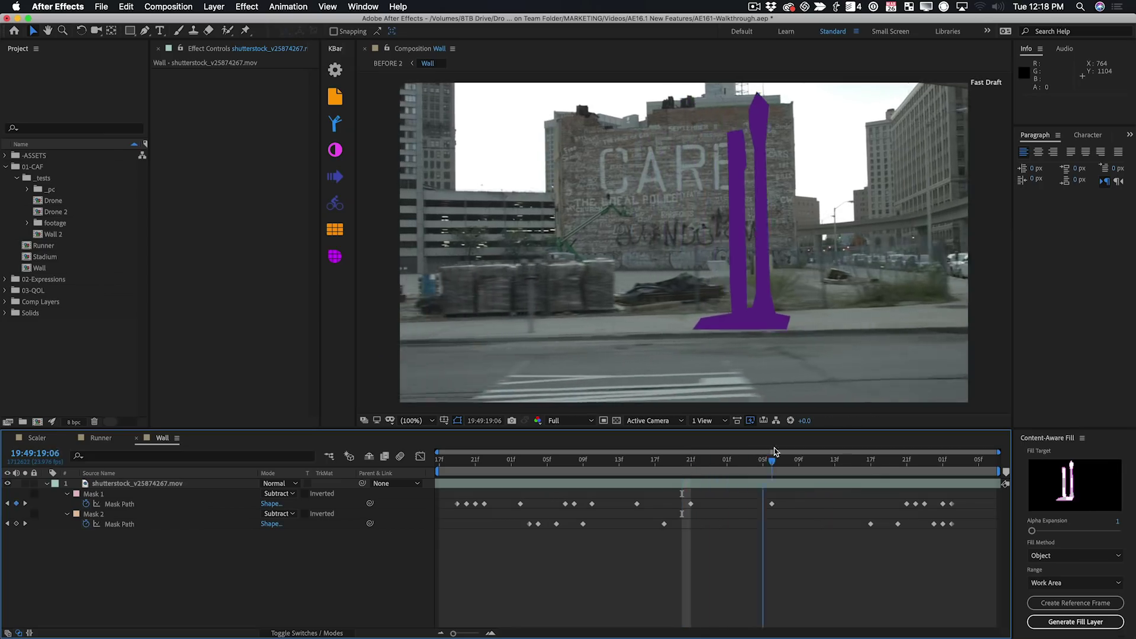
key("space")
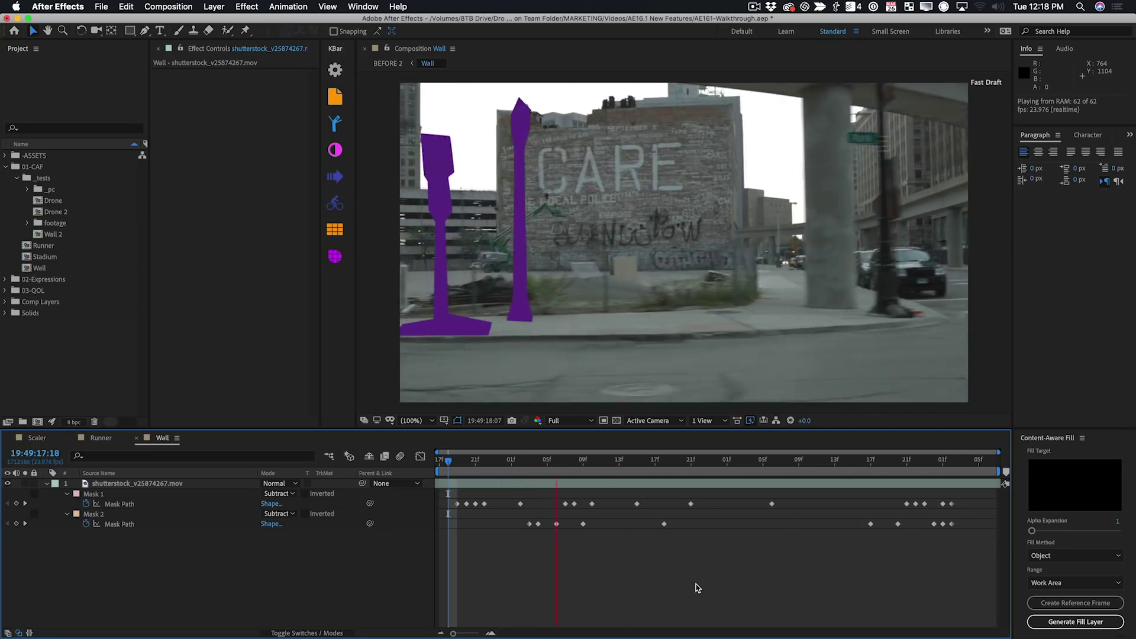
key("space")
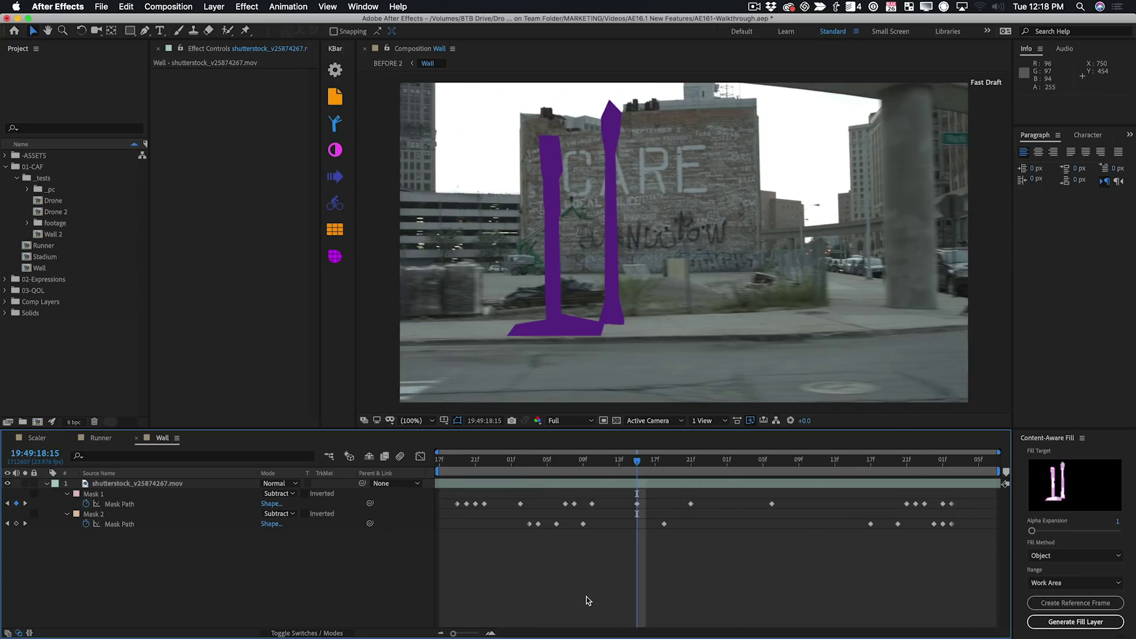
left_click_drag(637, 460, 843, 454)
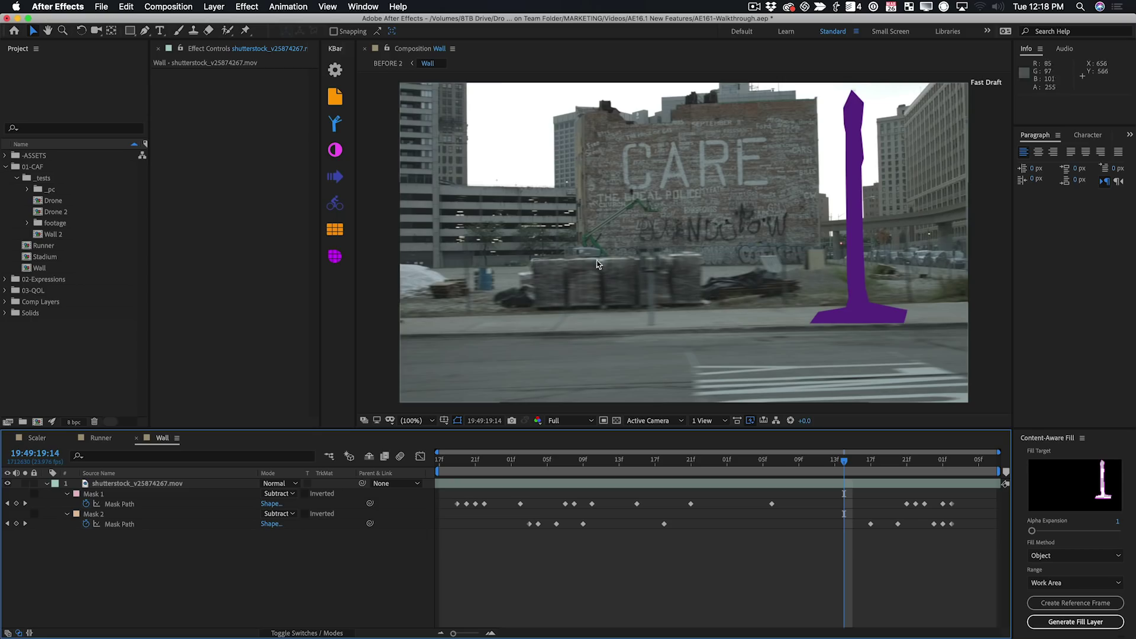
left_click_drag(843, 471, 635, 471)
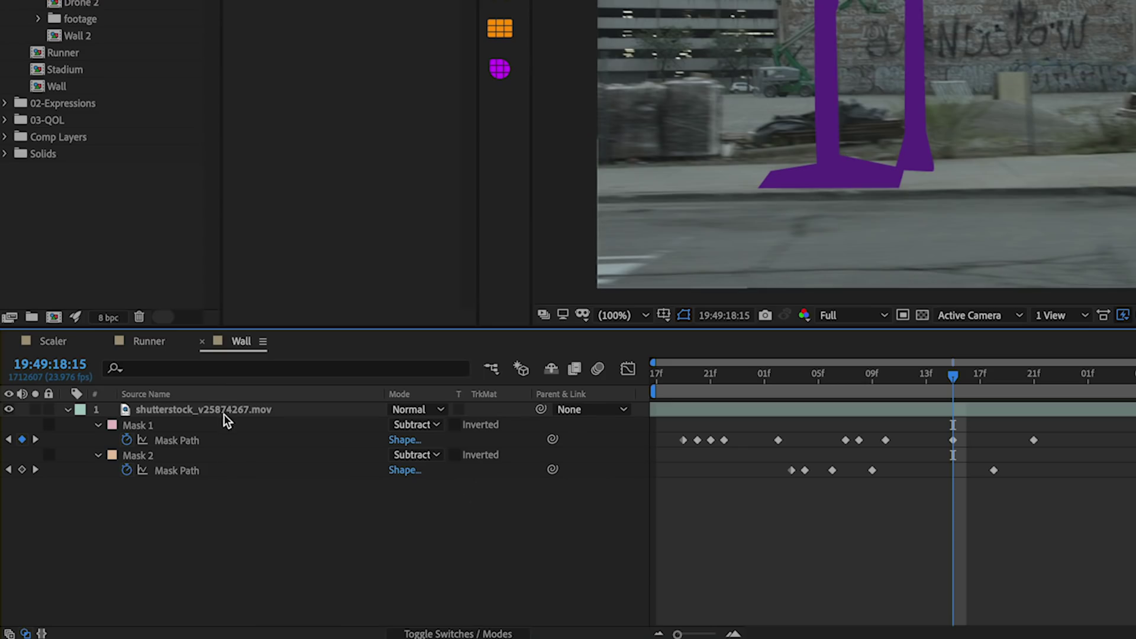
Examine the mask outlines on the footage layer, deselect it, and check the fill target at 19:49:19:02
left_click(153, 485)
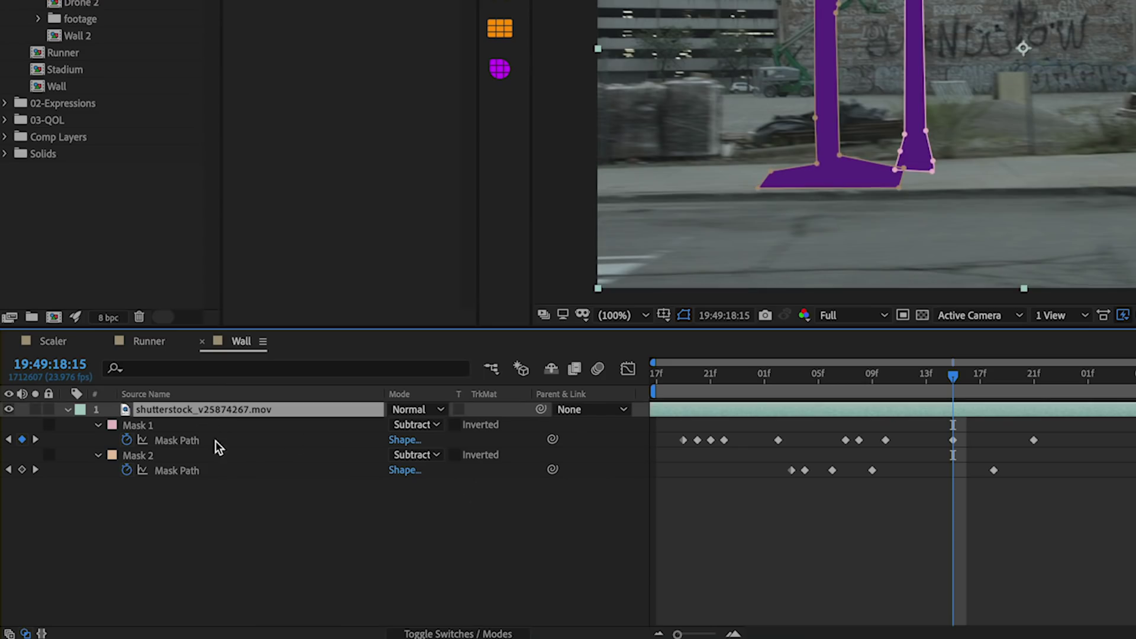
left_click(445, 557)
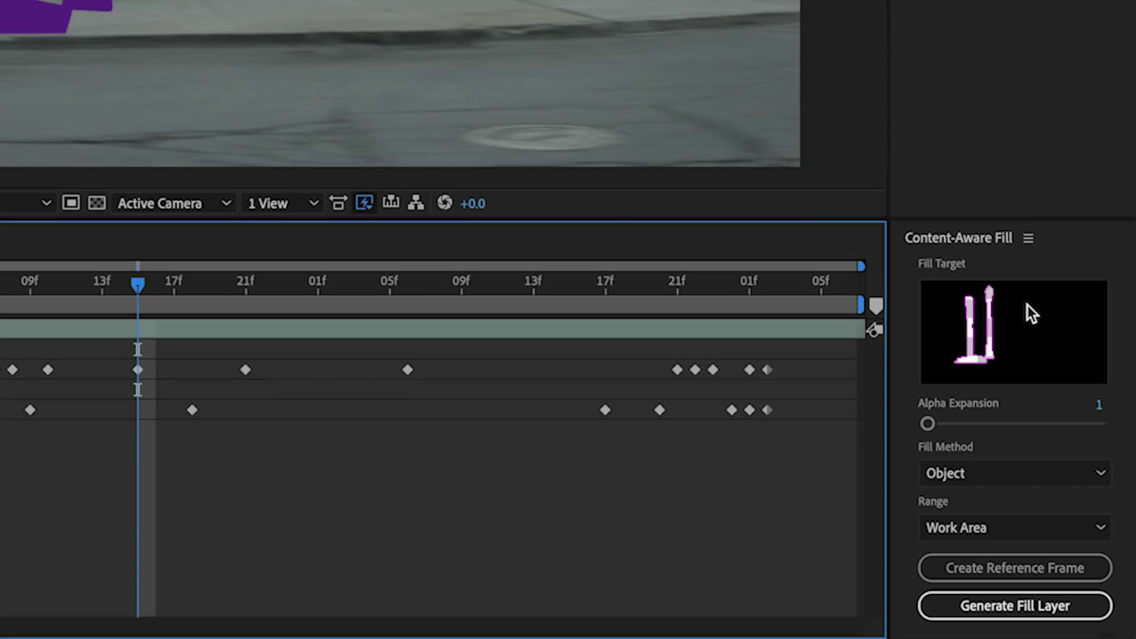
left_click(737, 459)
mouse_move(350, 274)
left_mouse_down()
mouse_move(446, 276)
mouse_move(339, 284)
left_mouse_up()
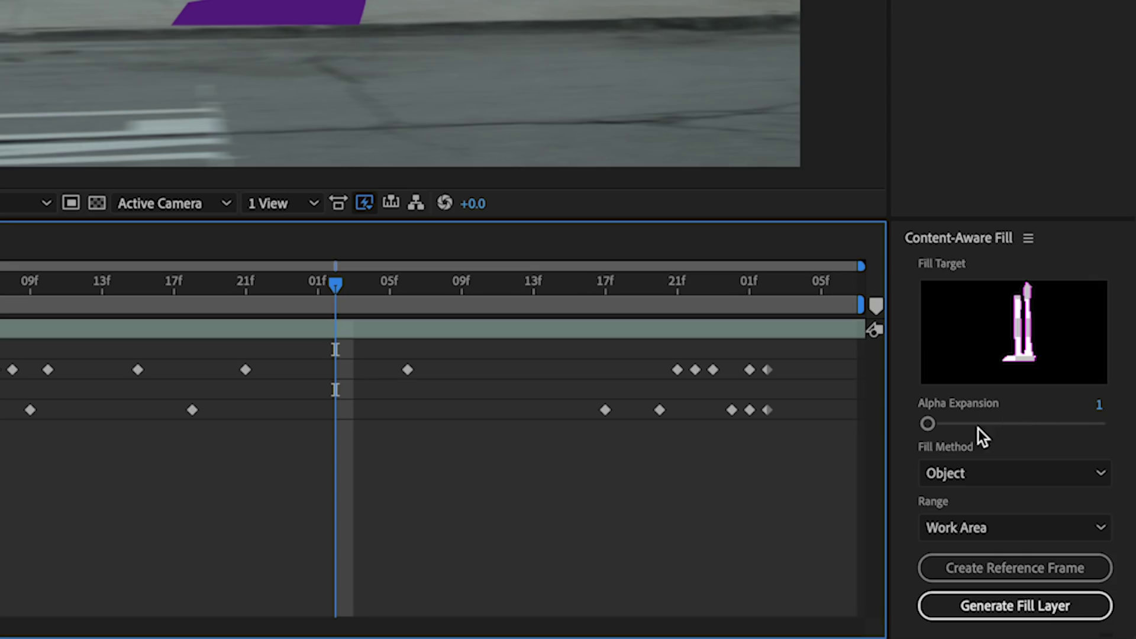
Review the Content-Aware Fill options and generate a fill layer with alpha expansion 1, the Object fill method and the Work Area range
left_click_drag(927, 431, 932, 425)
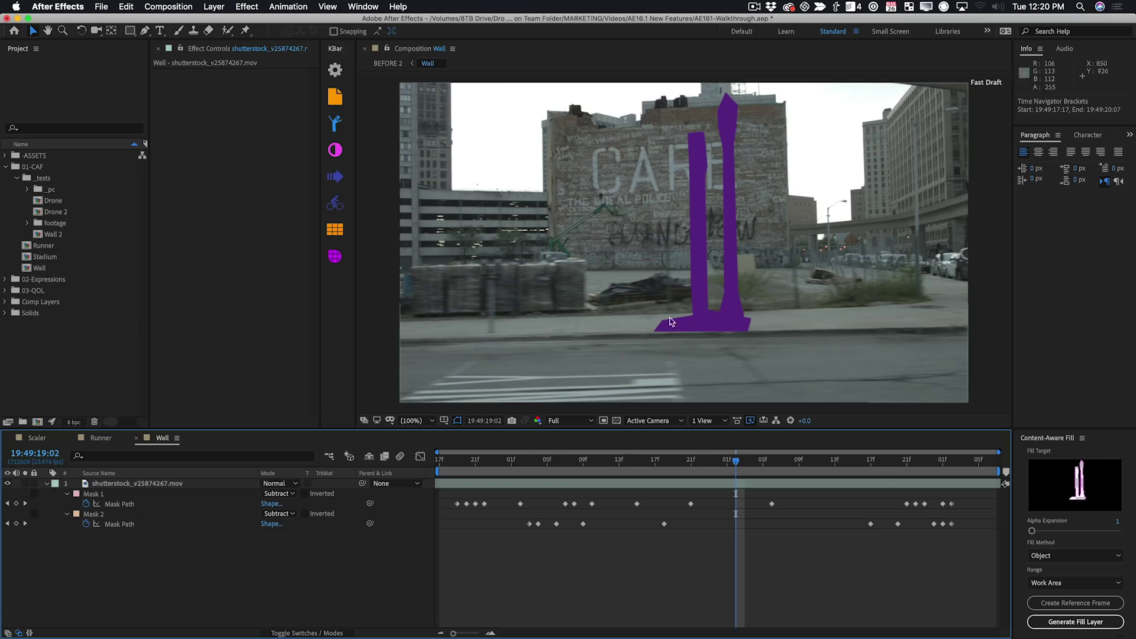
left_click(1072, 555)
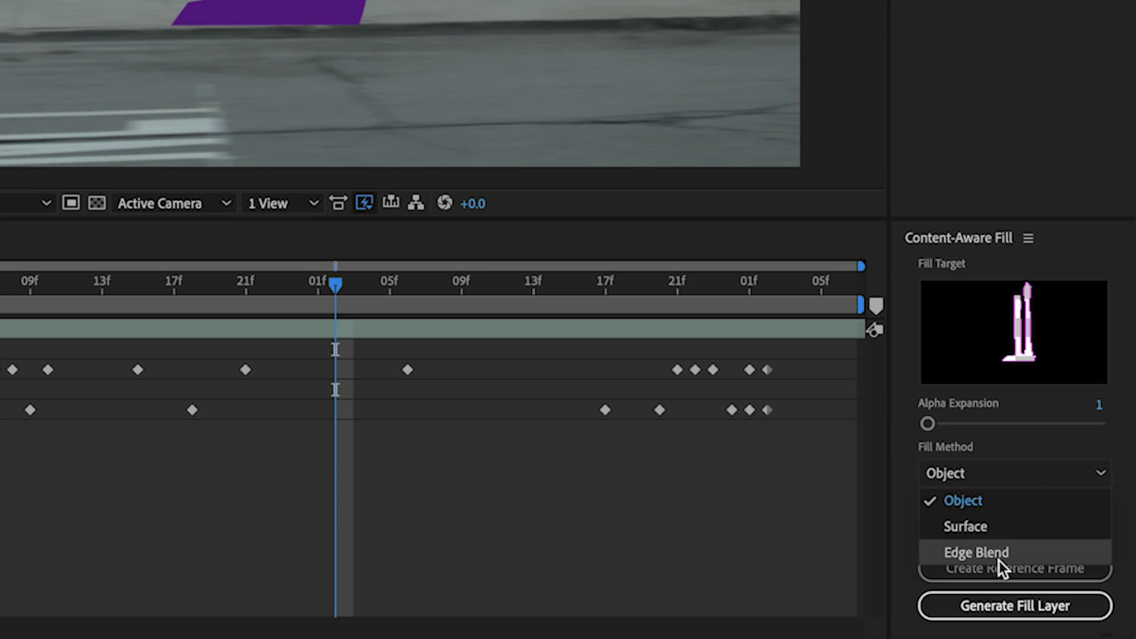
left_click(972, 455)
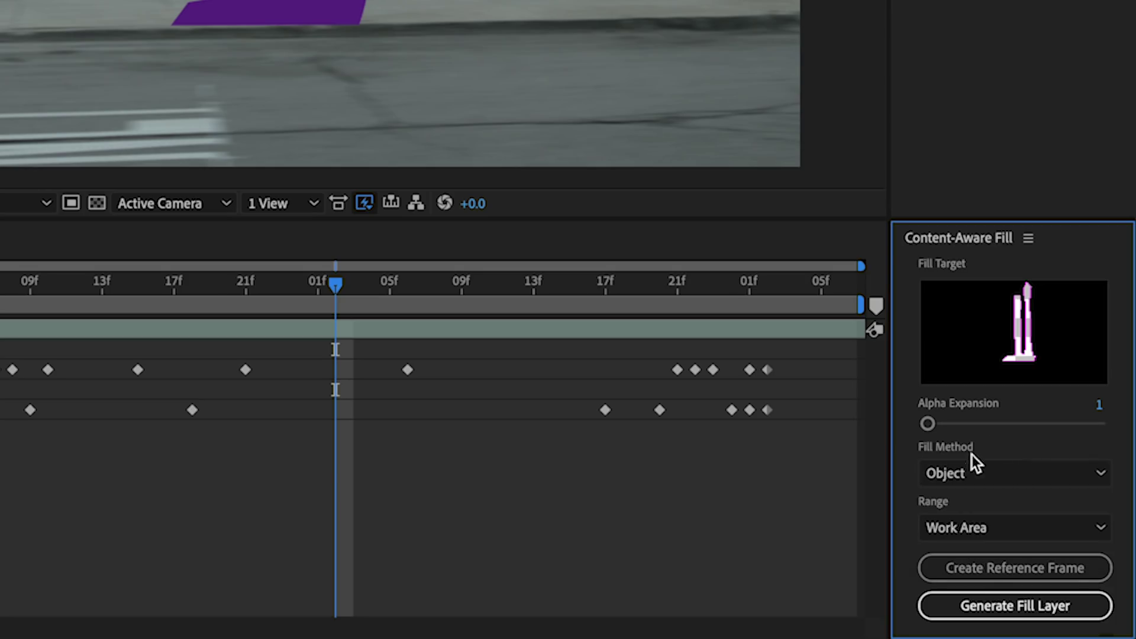
left_click(959, 528)
left_click(1000, 526)
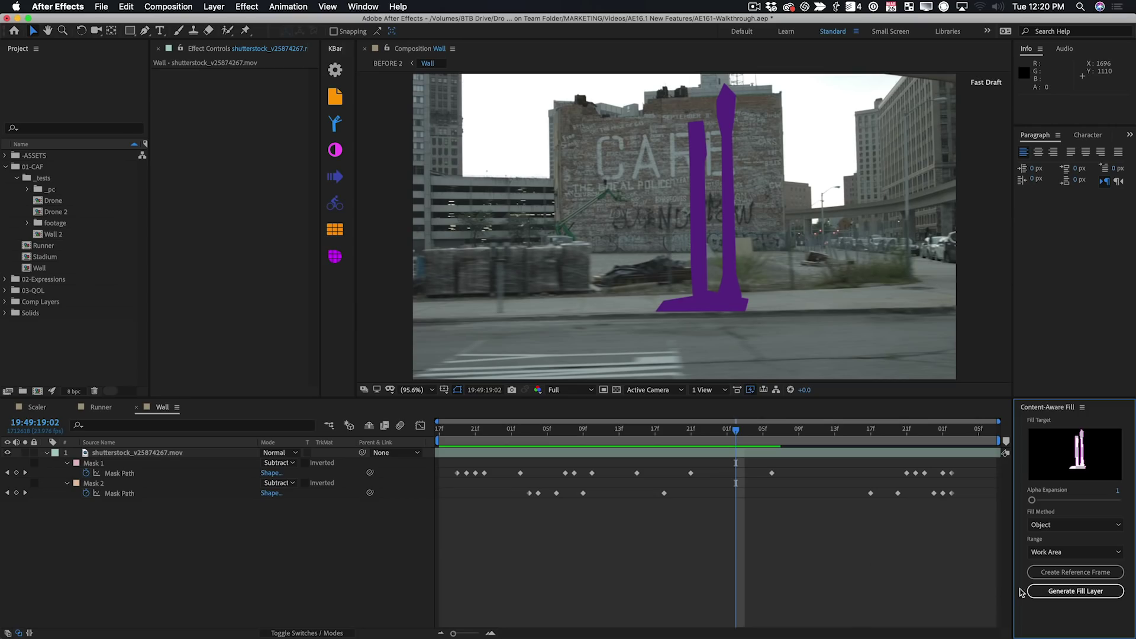
left_click(1068, 592)
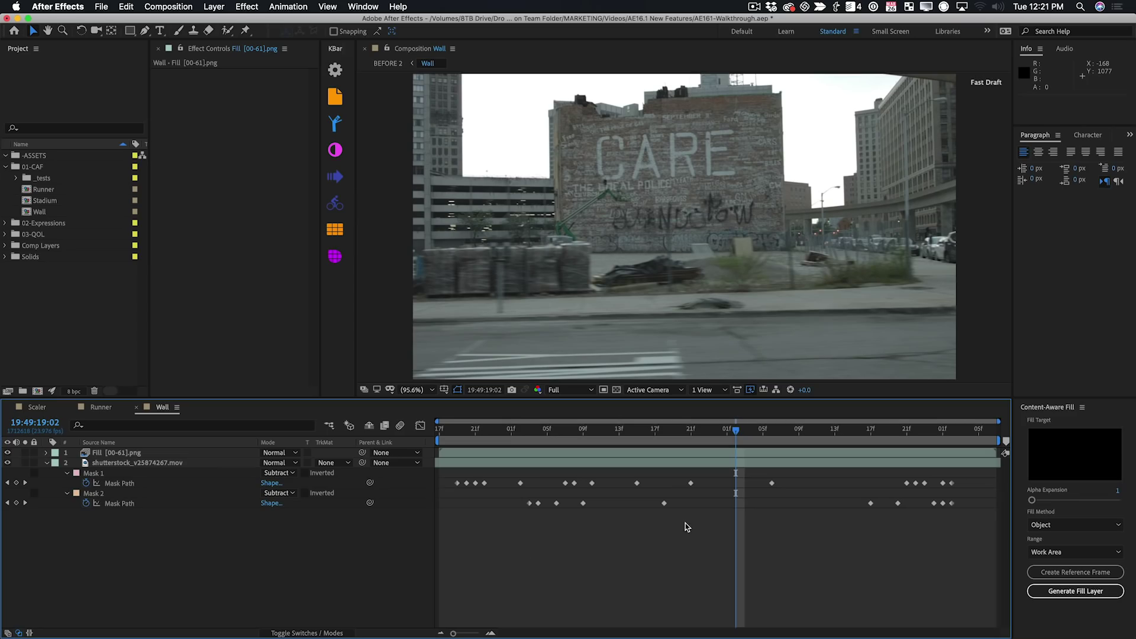
Solo the generated fill layer, then scrub and play it to inspect the filled areas on their own
left_click(150, 454)
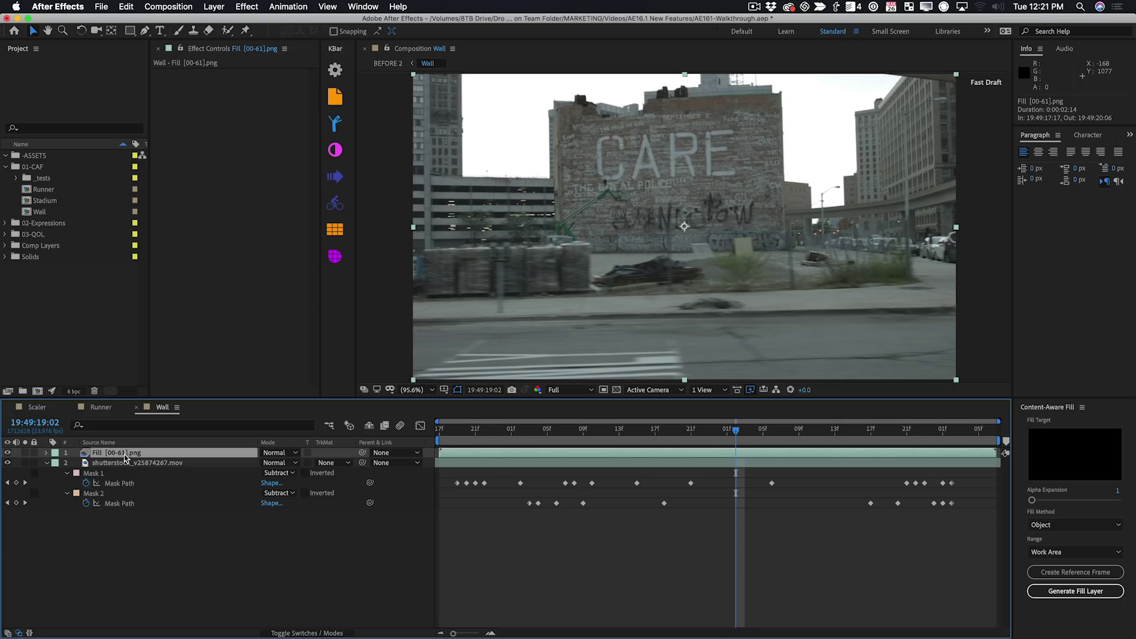
left_click(25, 453)
left_click_drag(562, 430, 695, 440)
left_click_drag(730, 447, 485, 441)
key("space")
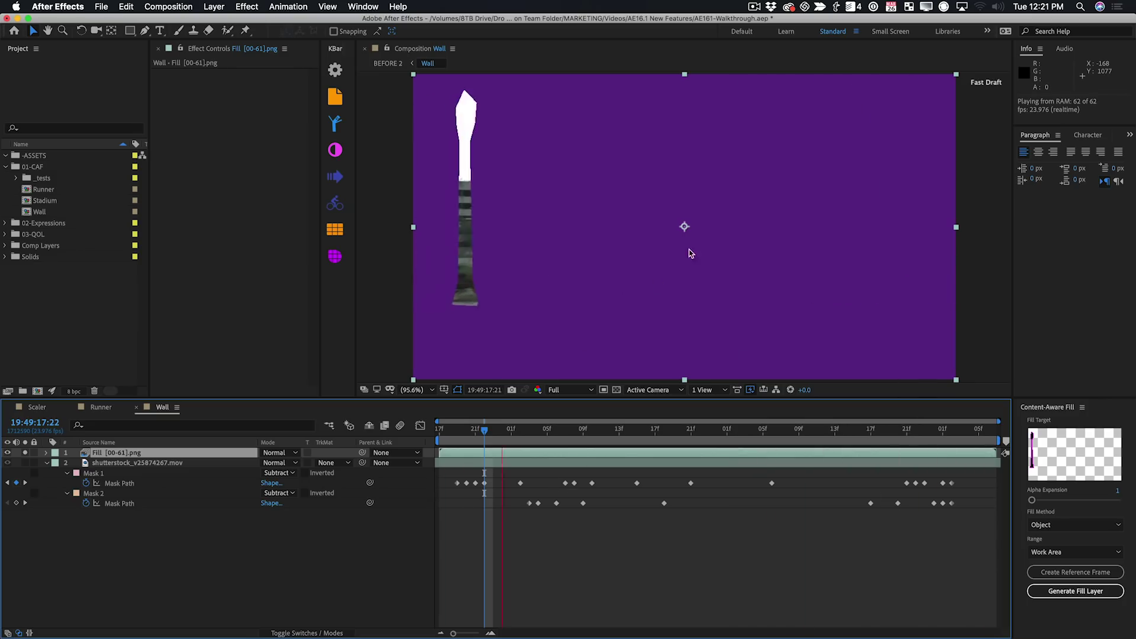
Turn off solo on the generated fill layer, play the combined result, and scrub through the footage to 19:49:19:10
key("space")
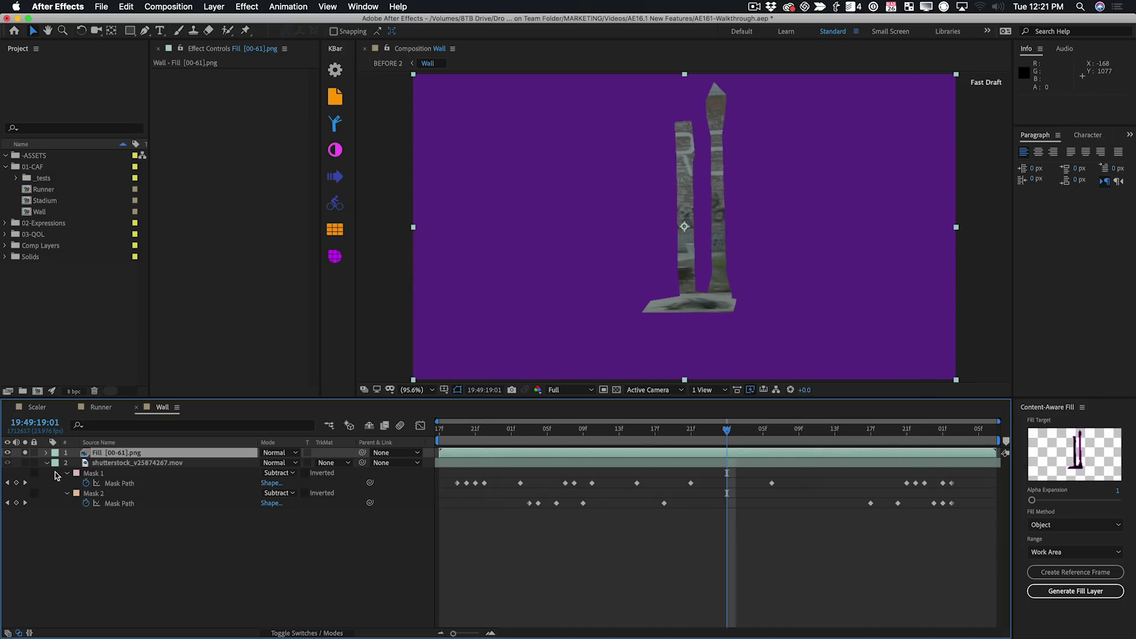
left_click(25, 454)
key("space")
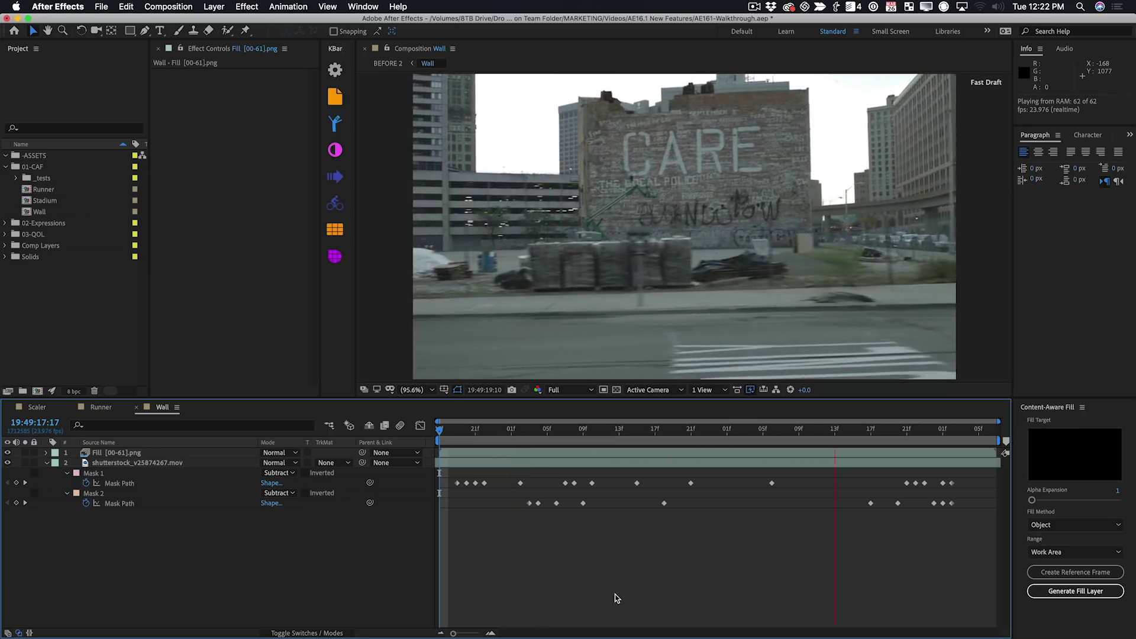
left_click(621, 429)
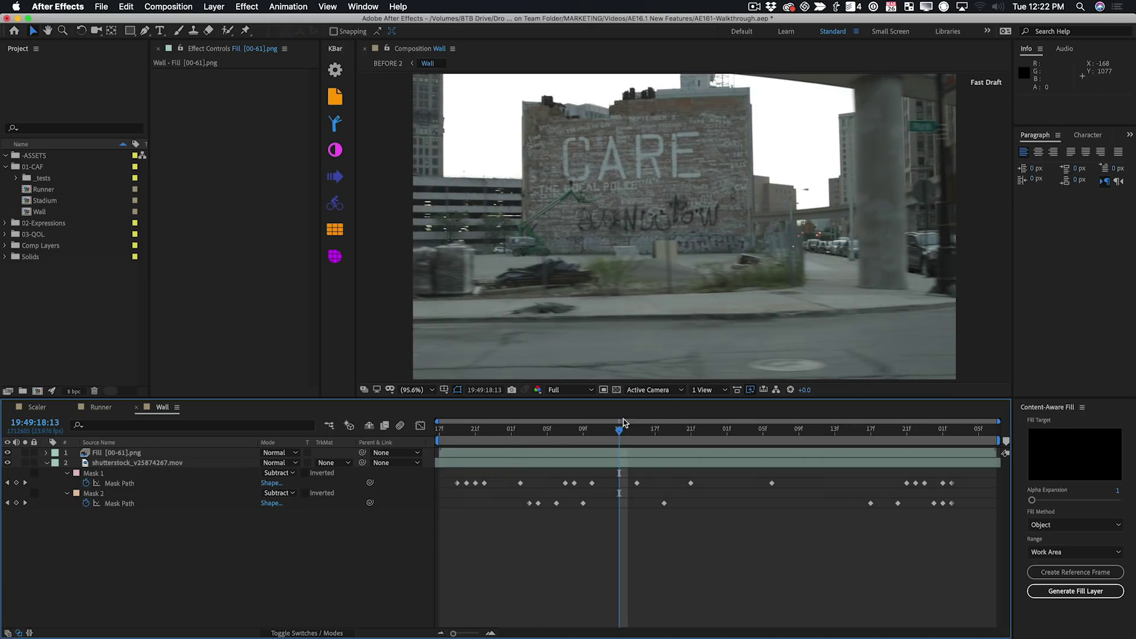
left_click_drag(628, 433, 808, 398)
Compare the footage with the fill layer hidden and shown at 19:49:19:10 and 19:49:18:18, playing it in between, and inspect the sidewalk
left_click(7, 453)
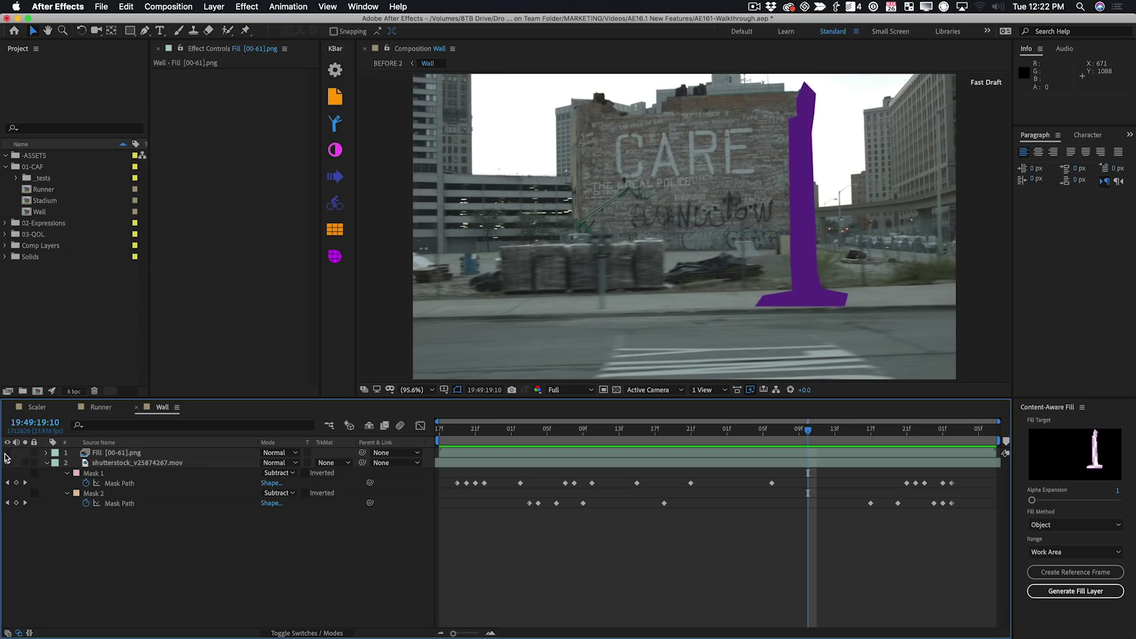
left_click(7, 452)
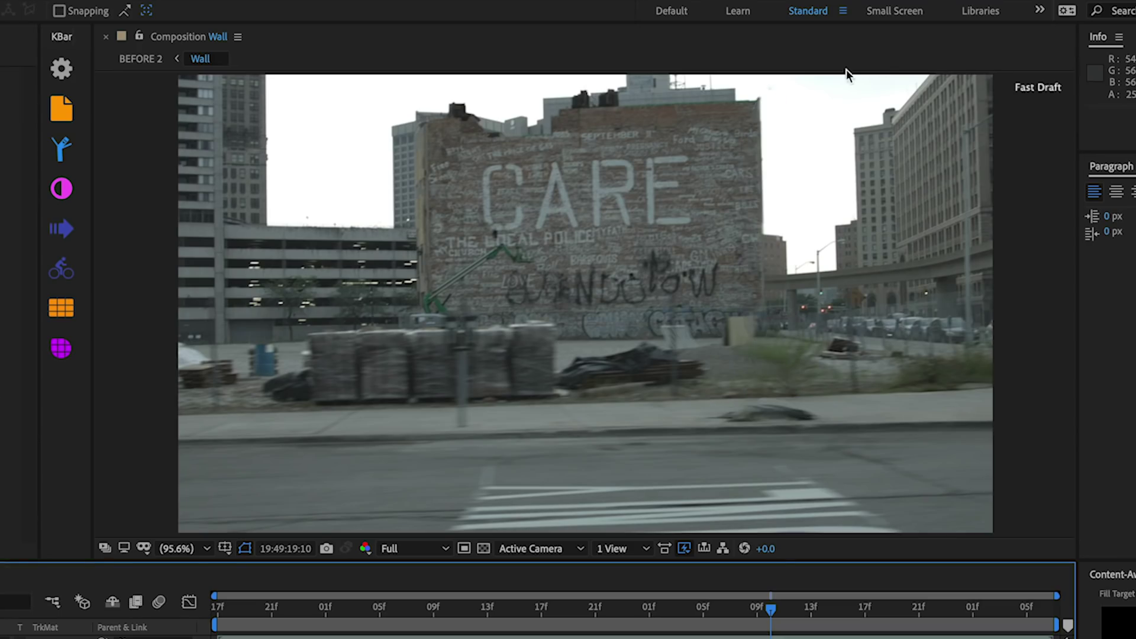
key("space")
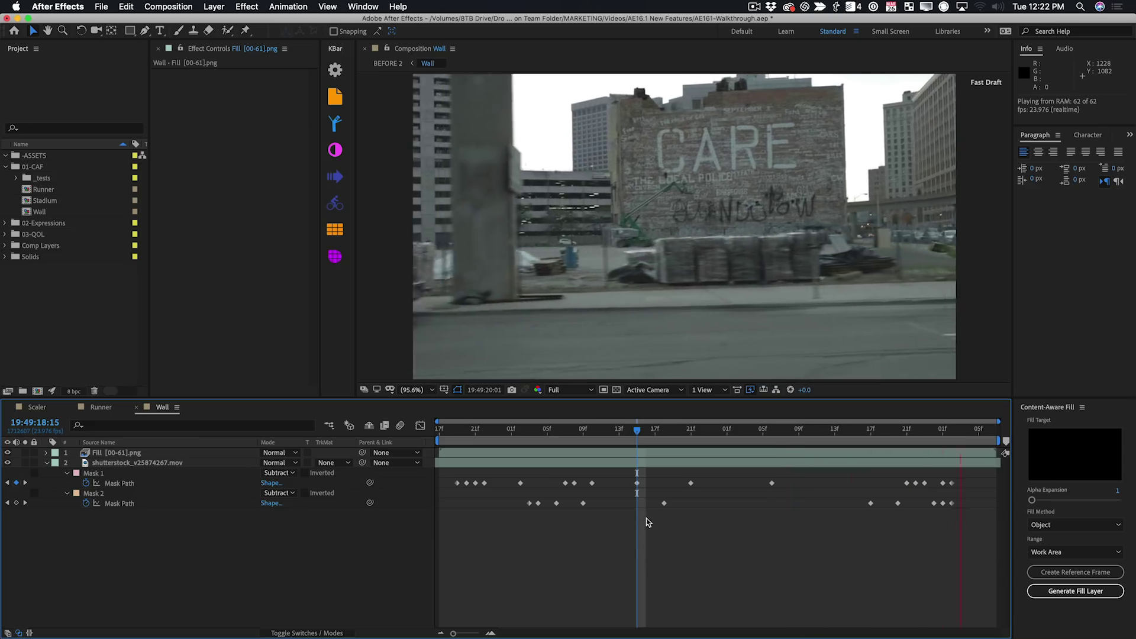
key("space")
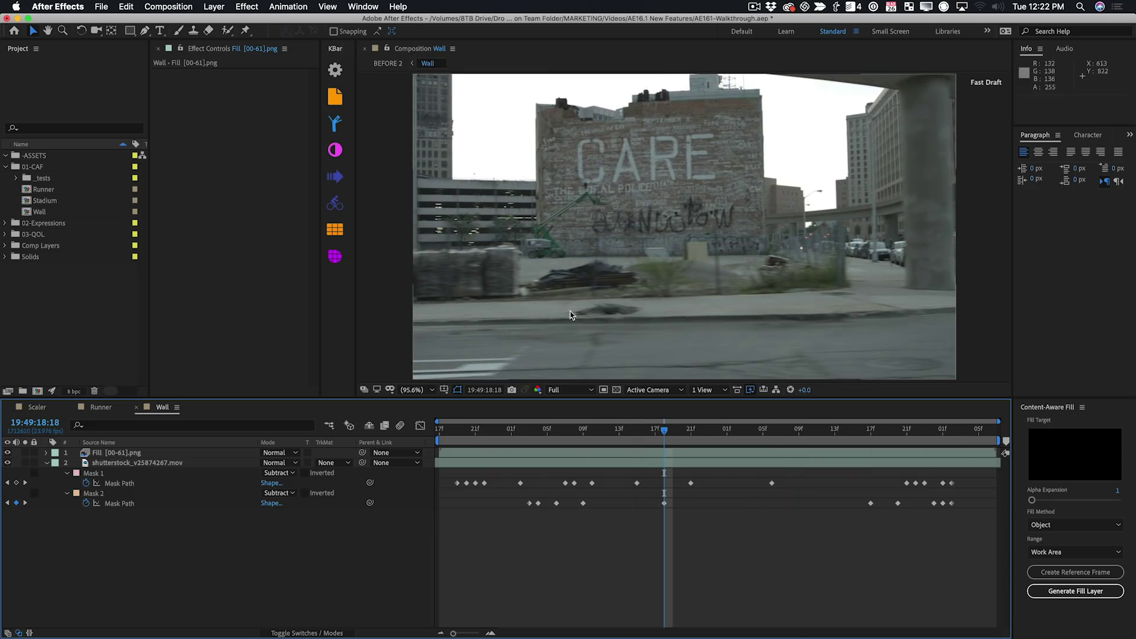
left_click(8, 454)
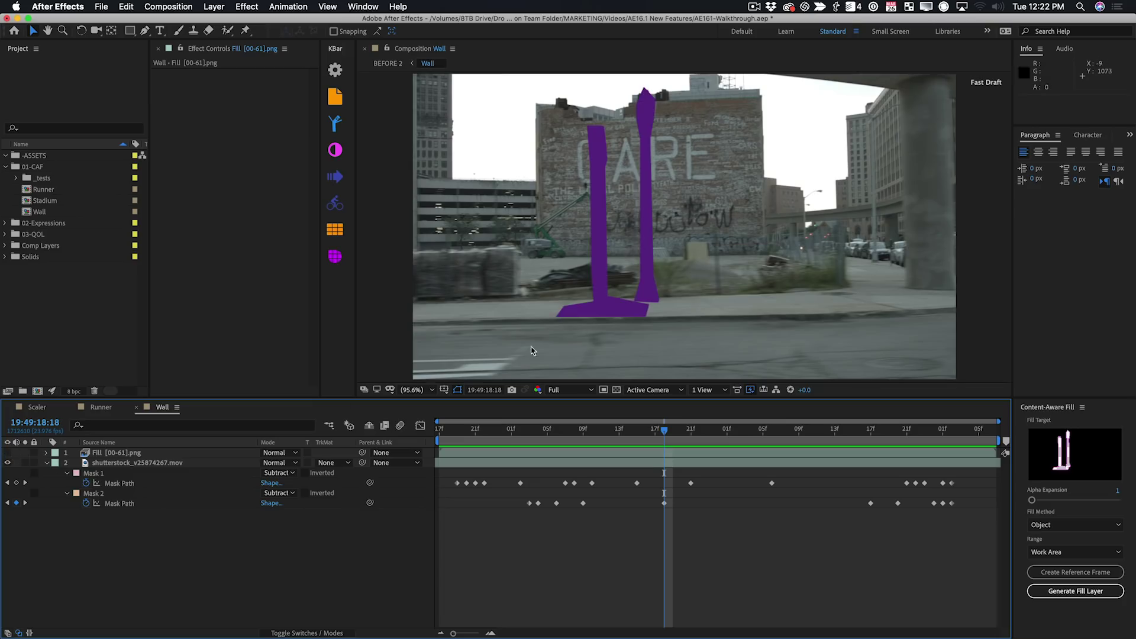
left_click(7, 453)
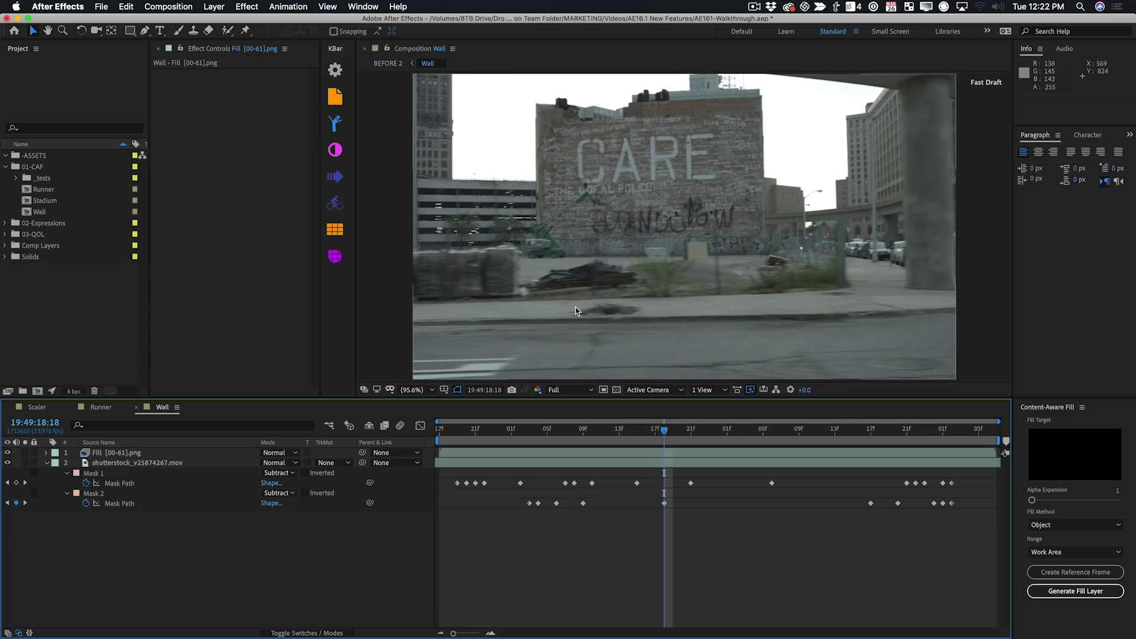
left_click_drag(547, 435, 593, 478)
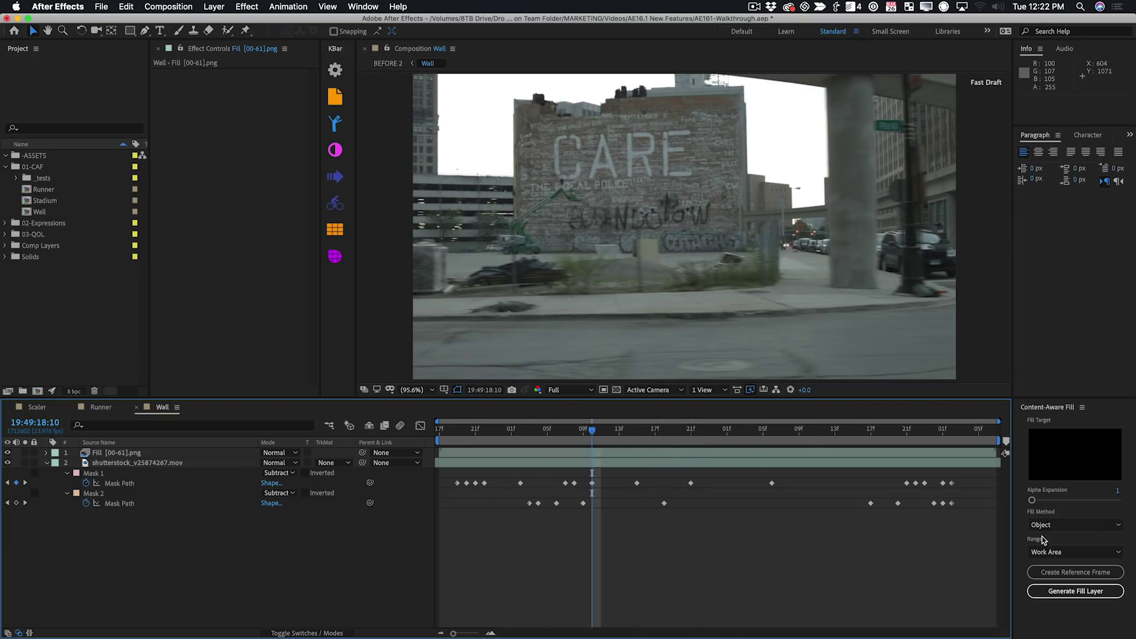
Collapse the footage layer's mask properties and create a Content-Aware Fill reference frame at 19:49:18:23
left_click_drag(661, 431, 710, 434)
left_click(46, 463)
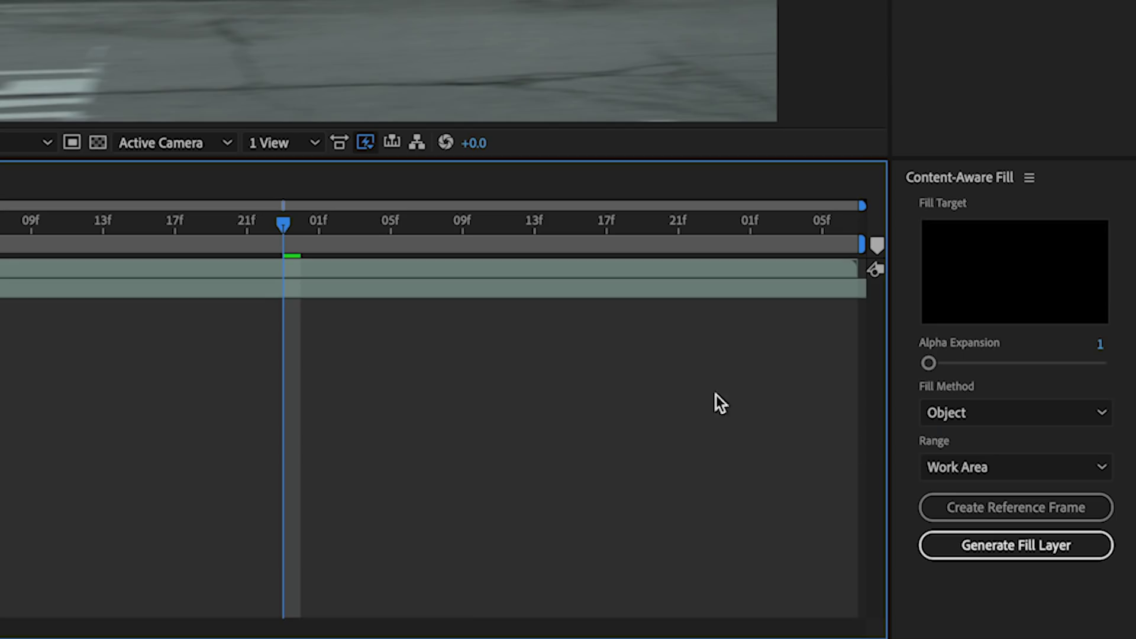
left_click(1024, 506)
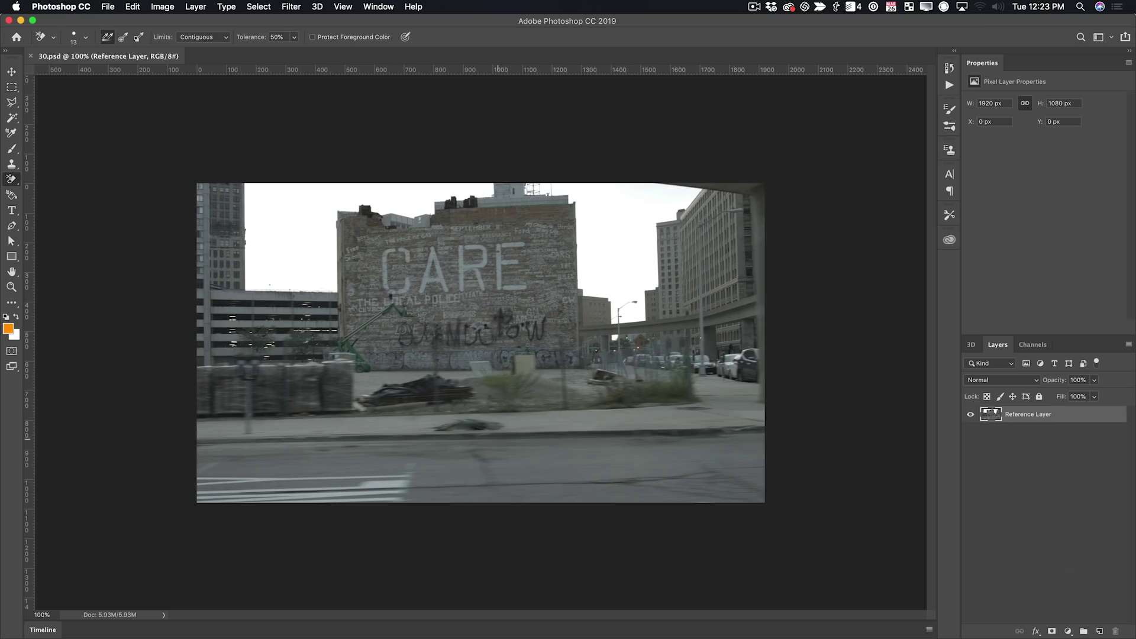
In Photoshop, paint out the dark smudge on the sidewalk of the reference frame with the Clone Stamp tool and save the file
key("z")
left_click_drag(464, 421, 576, 322)
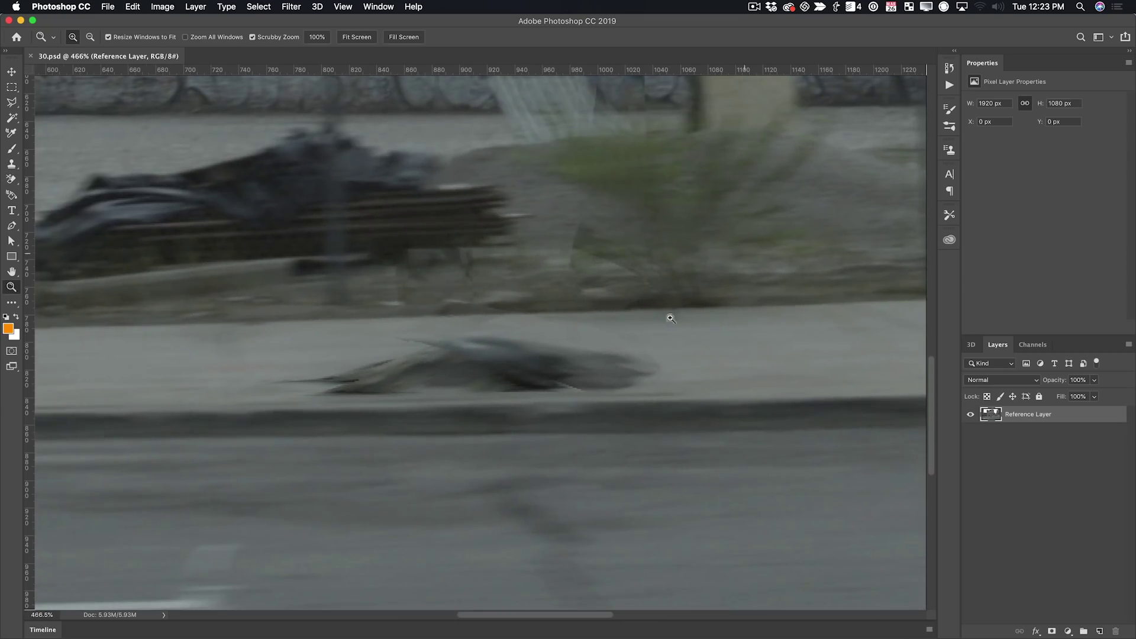
left_click_drag(552, 339, 520, 359)
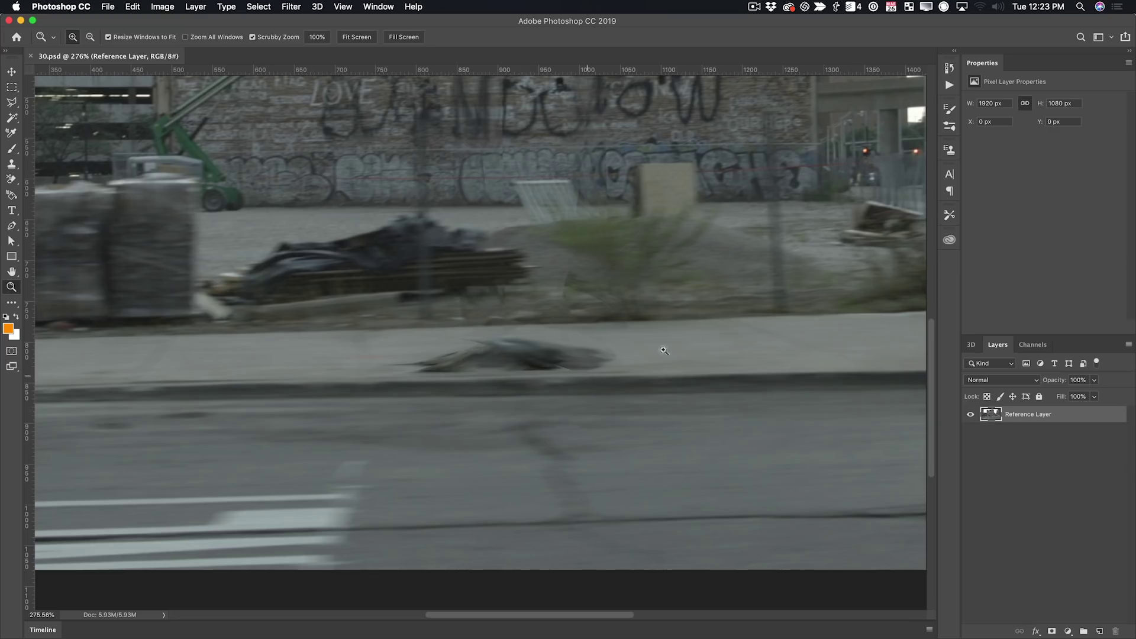
key("s")
left_click(716, 321, "alt")
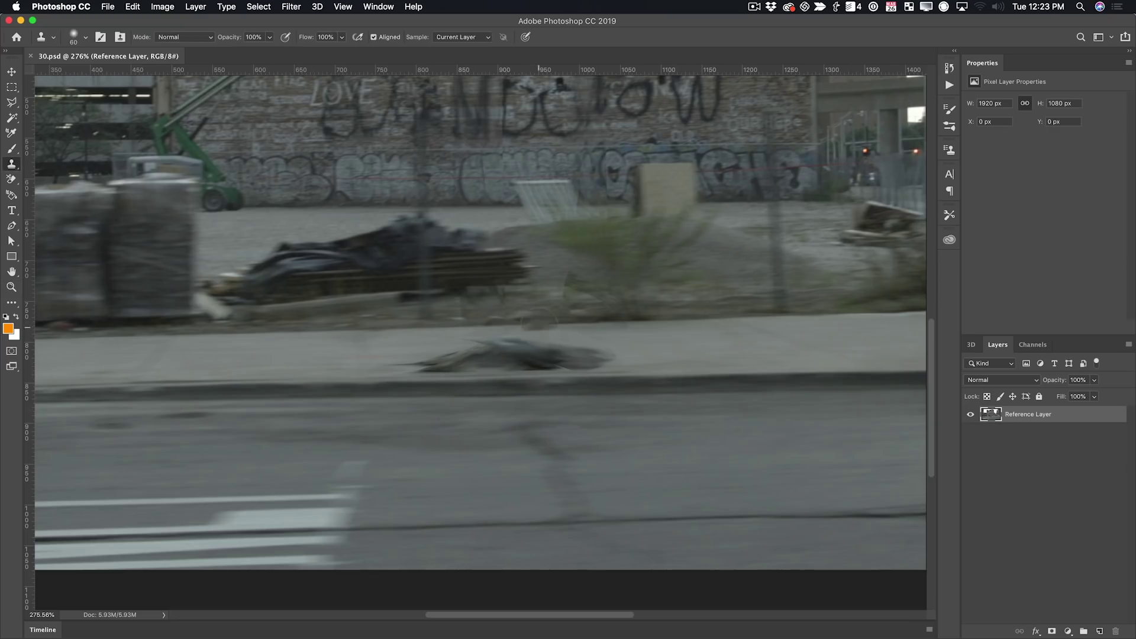
mouse_move(540, 325)
left_mouse_down()
mouse_move(465, 323)
mouse_move(493, 326)
mouse_move(513, 352)
mouse_move(695, 340)
mouse_move(421, 367)
left_mouse_up()
left_click_drag(708, 362, 690, 369)
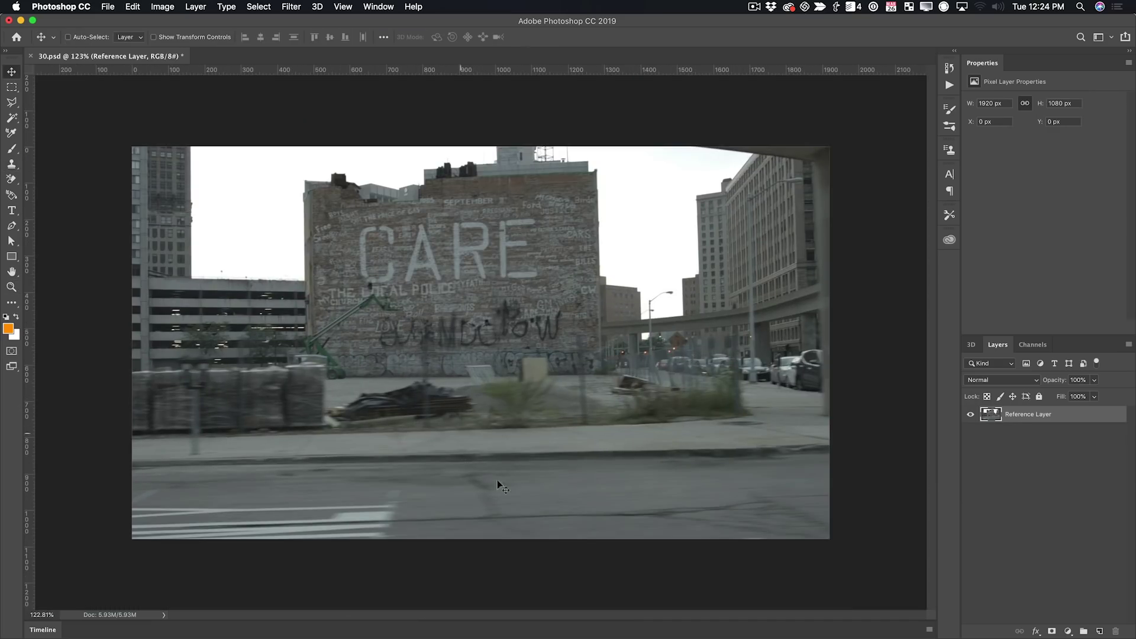
key("super+s")
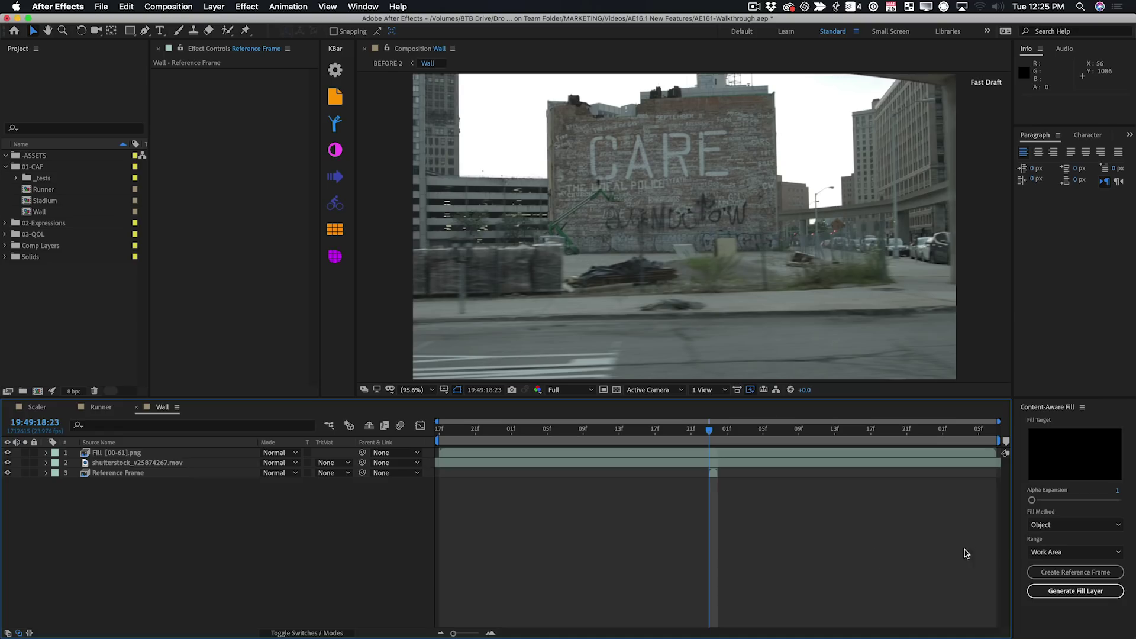
Precompose the generated fill layer and the shutterstock footage layer together, leaving the Reference Frame layer outside
left_click(1076, 592)
left_click(160, 453)
left_click(172, 463, "shift")
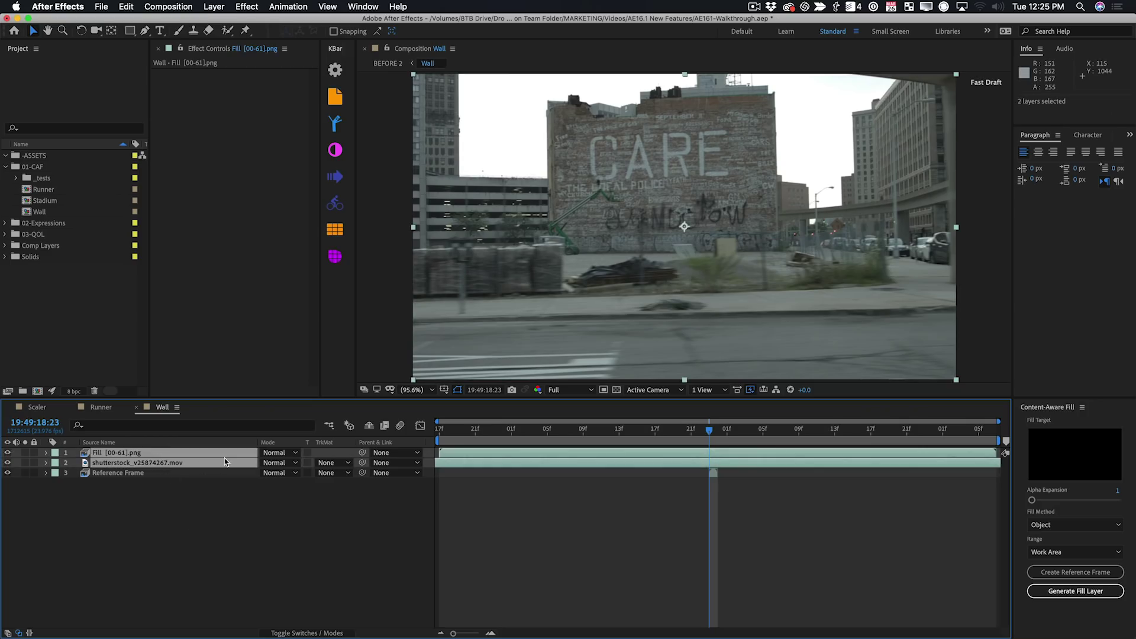
key("super+shift+c")
key("Return")
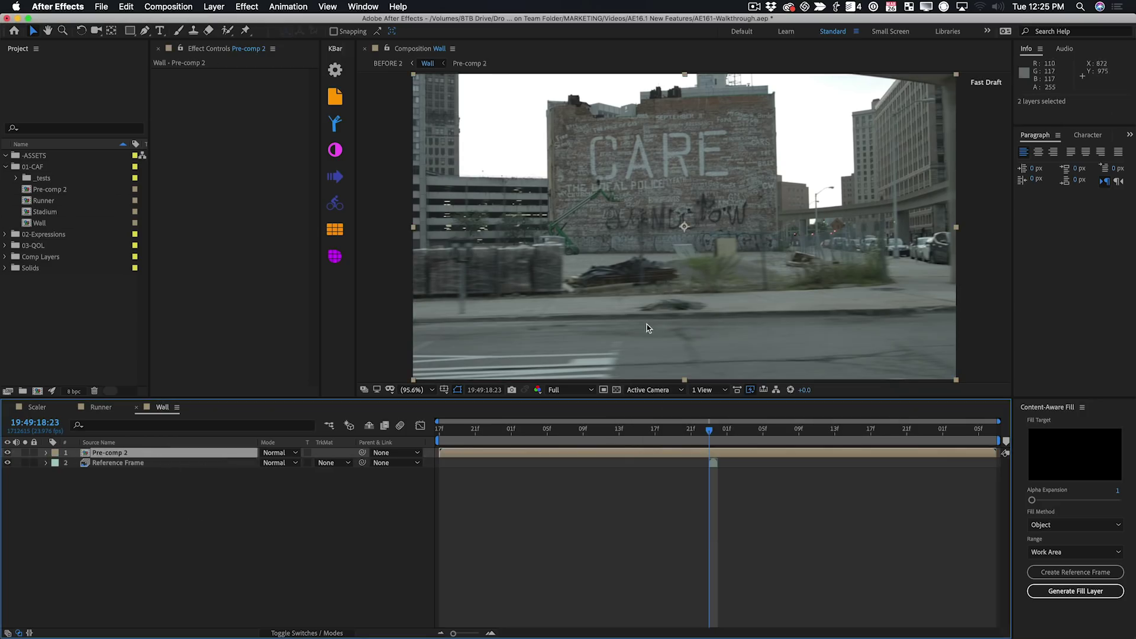
Draw a closed eight-point mask on the precomp around the dark smudge on the sidewalk at 19:49:18:23
key("slash")
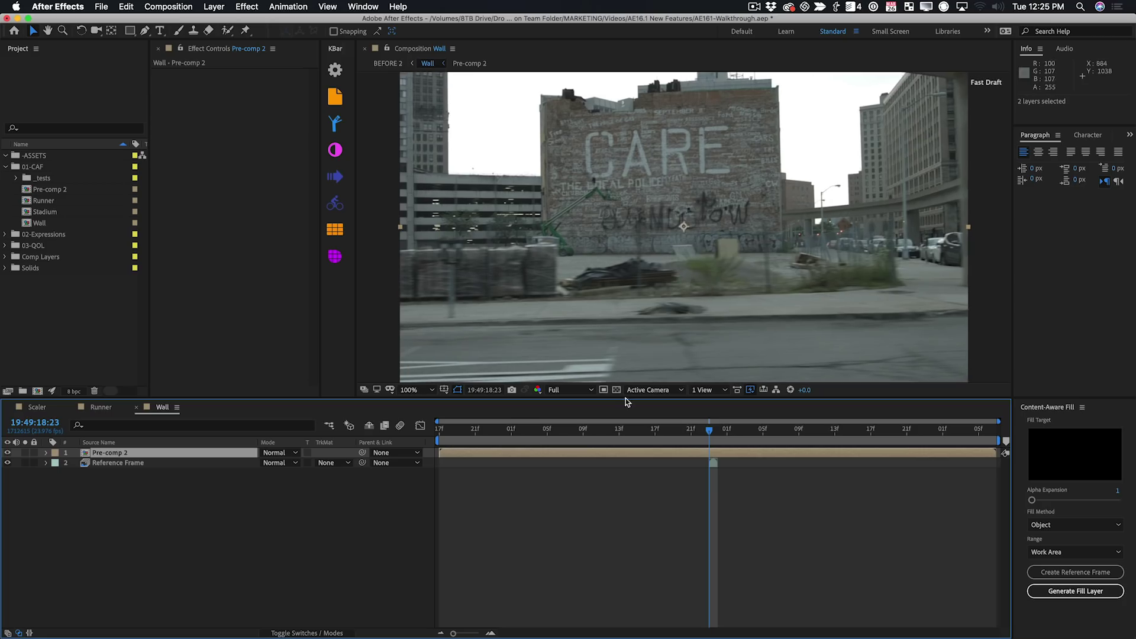
scroll(693, 331, "up", 2)
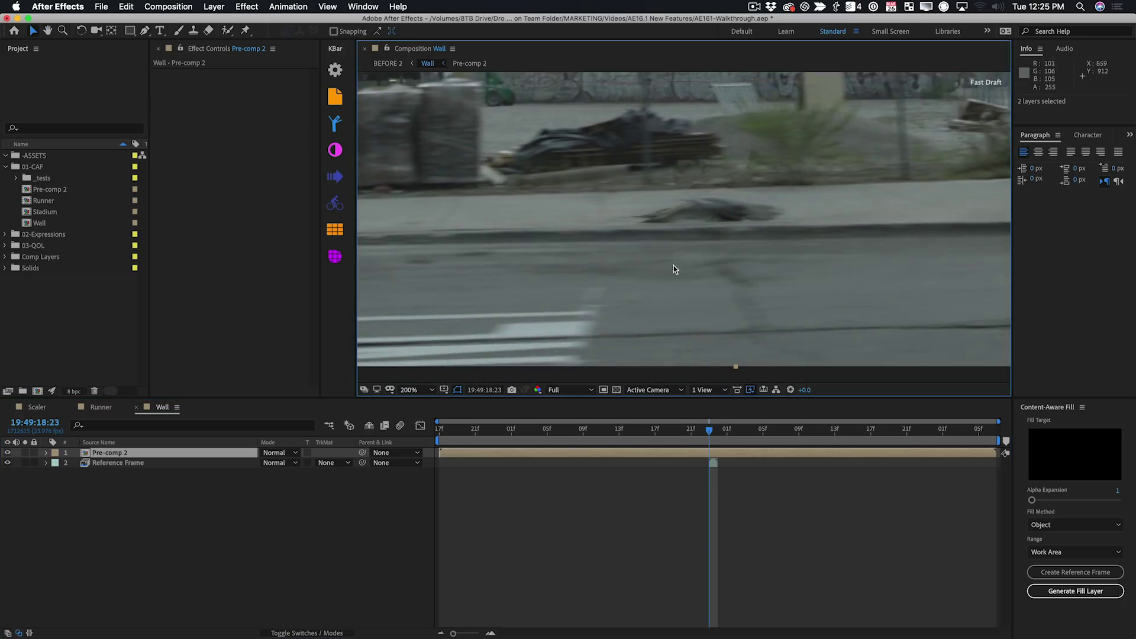
key("g")
left_click(695, 190)
left_click_drag(621, 208, 607, 230)
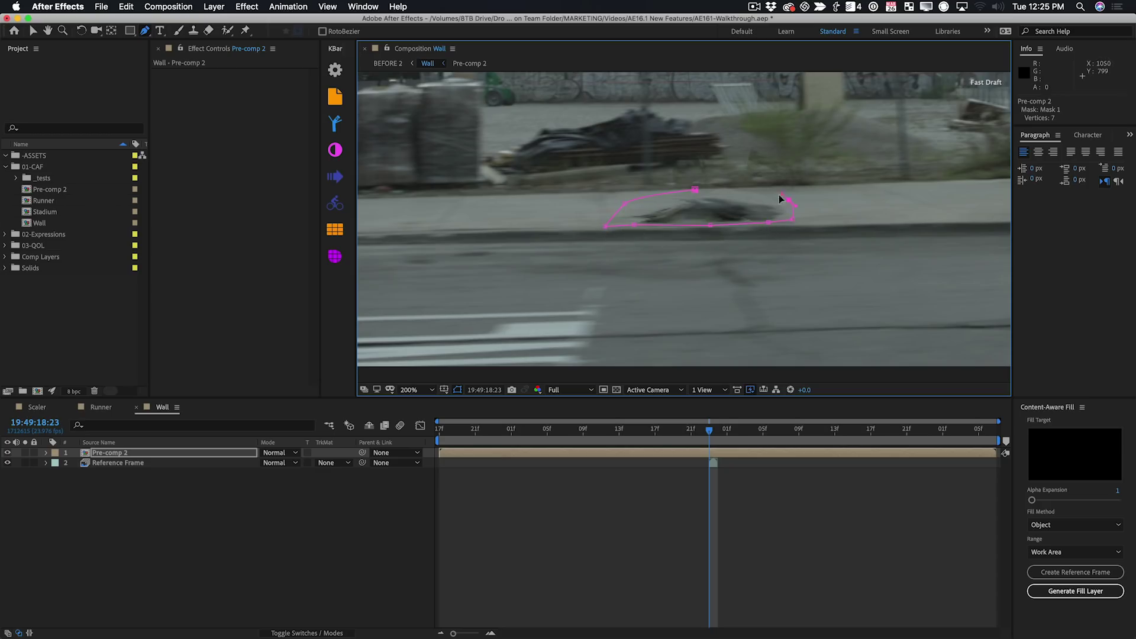
left_click(691, 189)
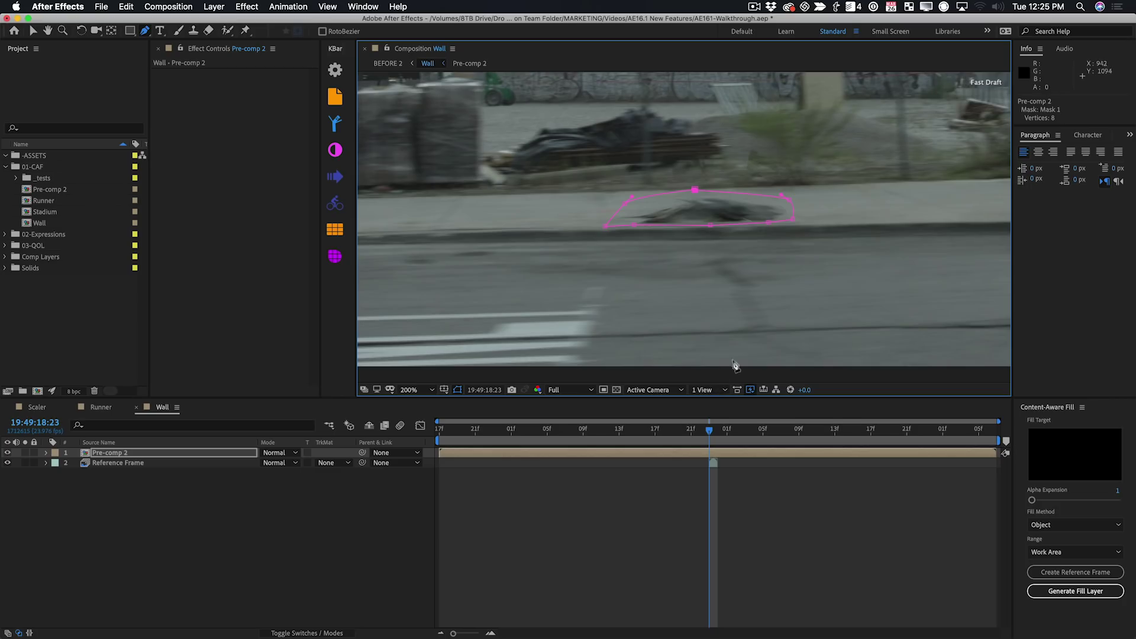
Set the sidewalk mask's mode to Subtract, deselect the layer, and check the cleaned reference frame showing through
key("m")
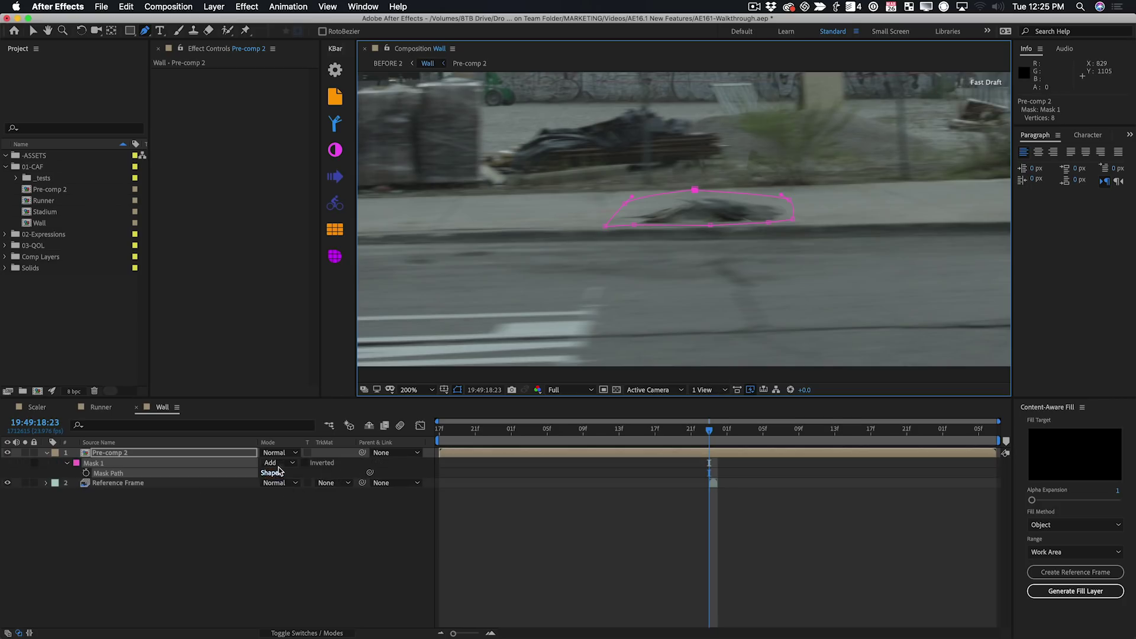
left_click(282, 463)
left_click(291, 495)
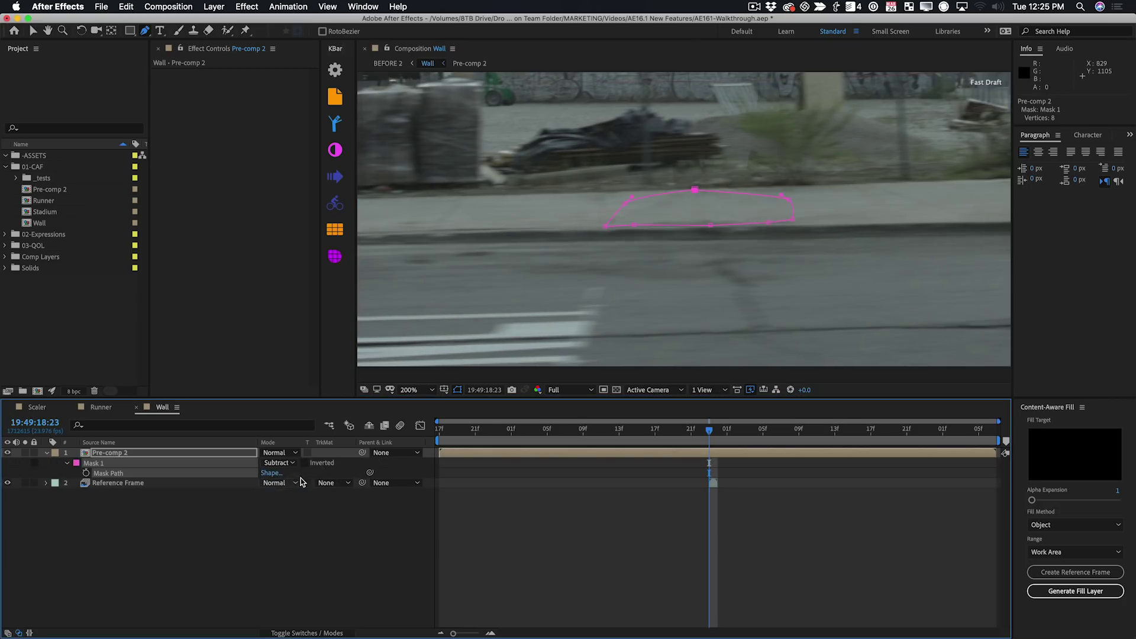
left_click(302, 522)
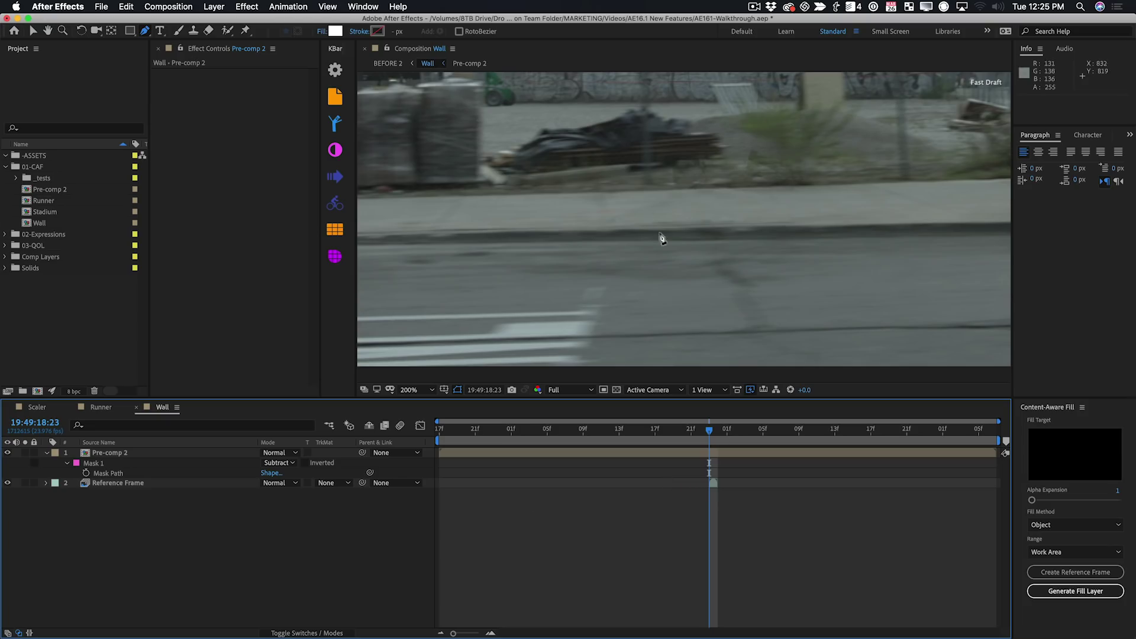
mouse_move(706, 433)
left_mouse_down()
mouse_move(753, 430)
mouse_move(702, 425)
left_mouse_up()
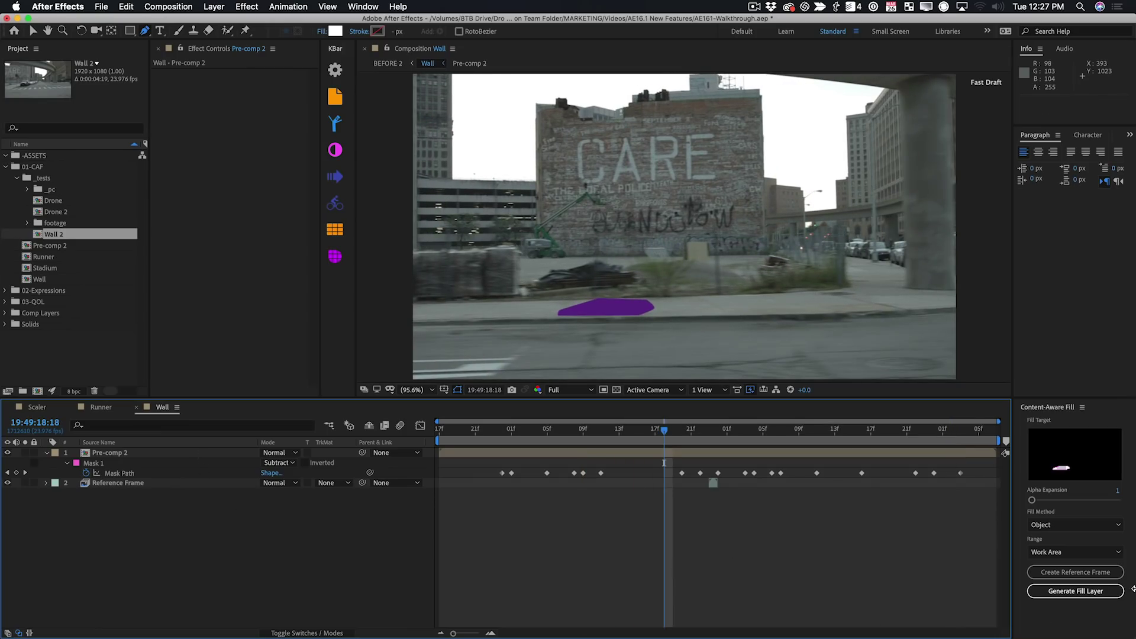
Generate a fill layer for the animated sidewalk mask with the Surface fill method and the Work Area range, and preview the result
left_click(1080, 593)
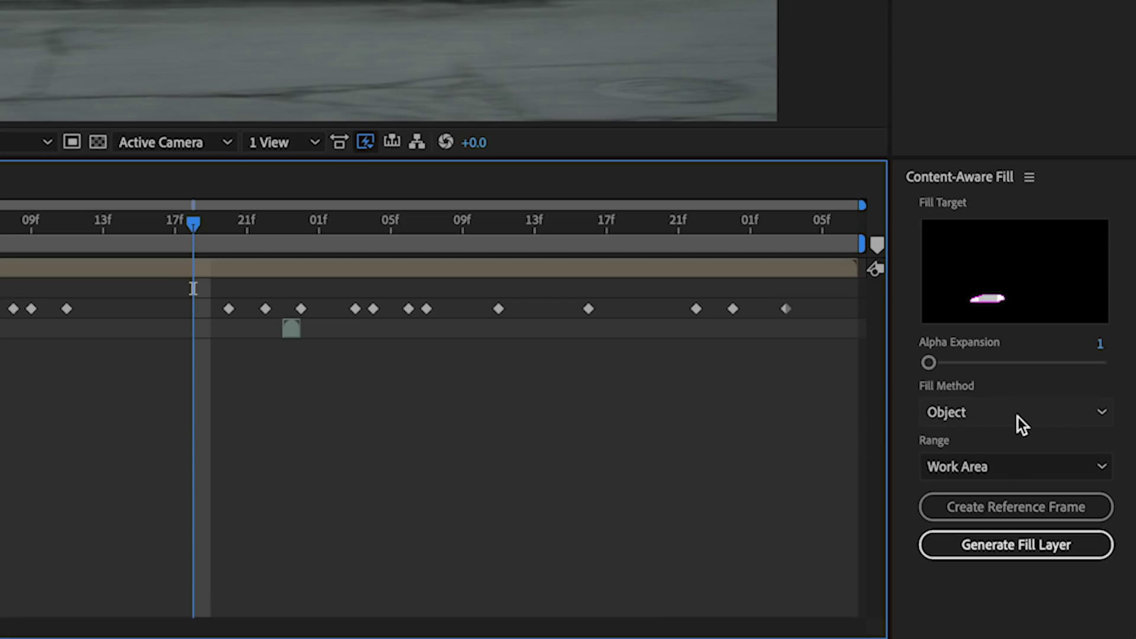
left_click(1017, 418)
left_click(1014, 467)
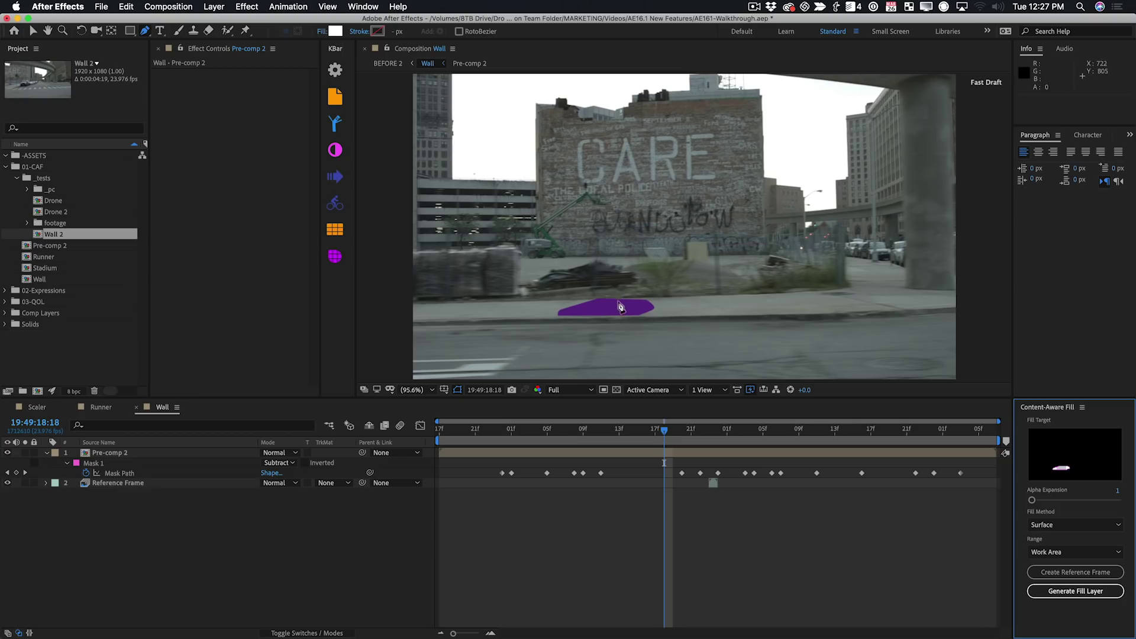
left_click(1084, 593)
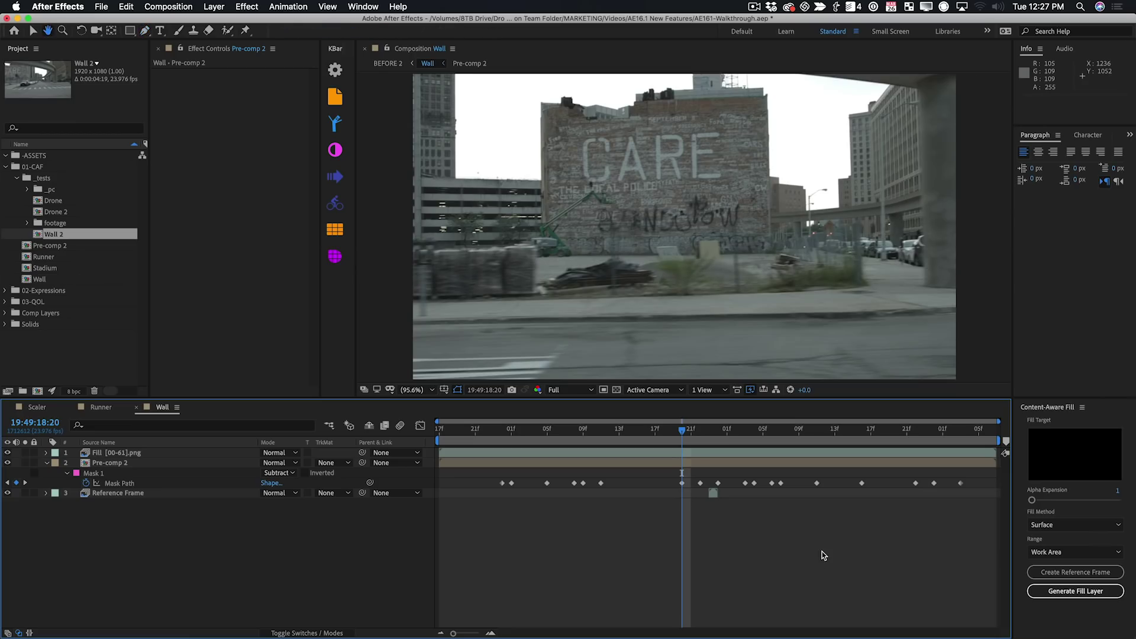
key("g")
key("space")
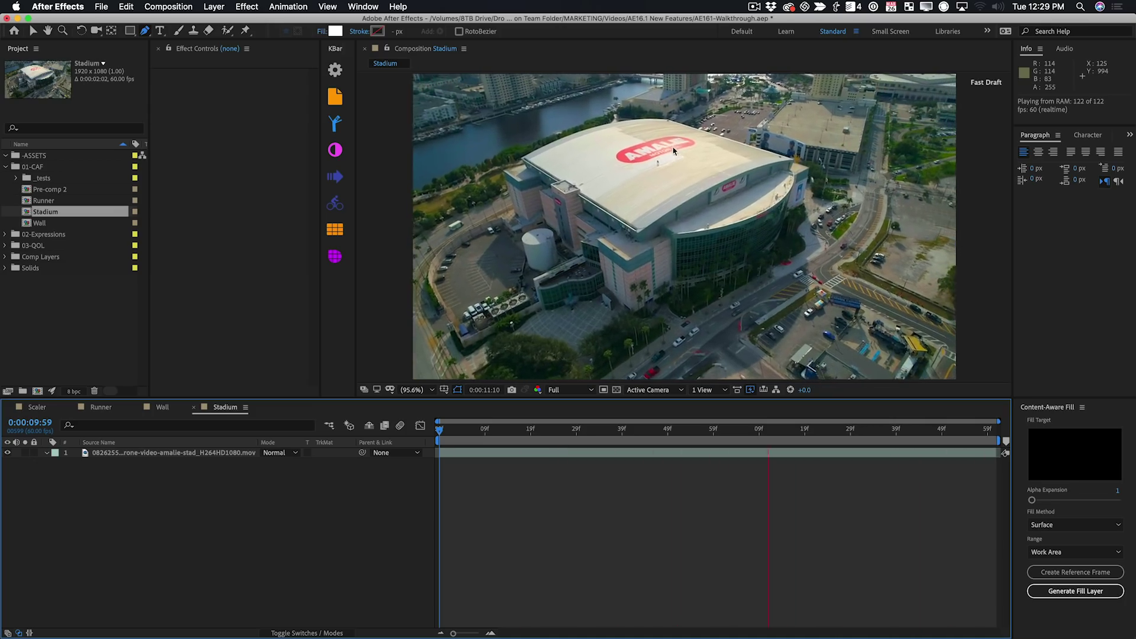
Draw a closed eight-point mask around the red AMALIE logo on the stadium roof at 0:00:10:40
key("g")
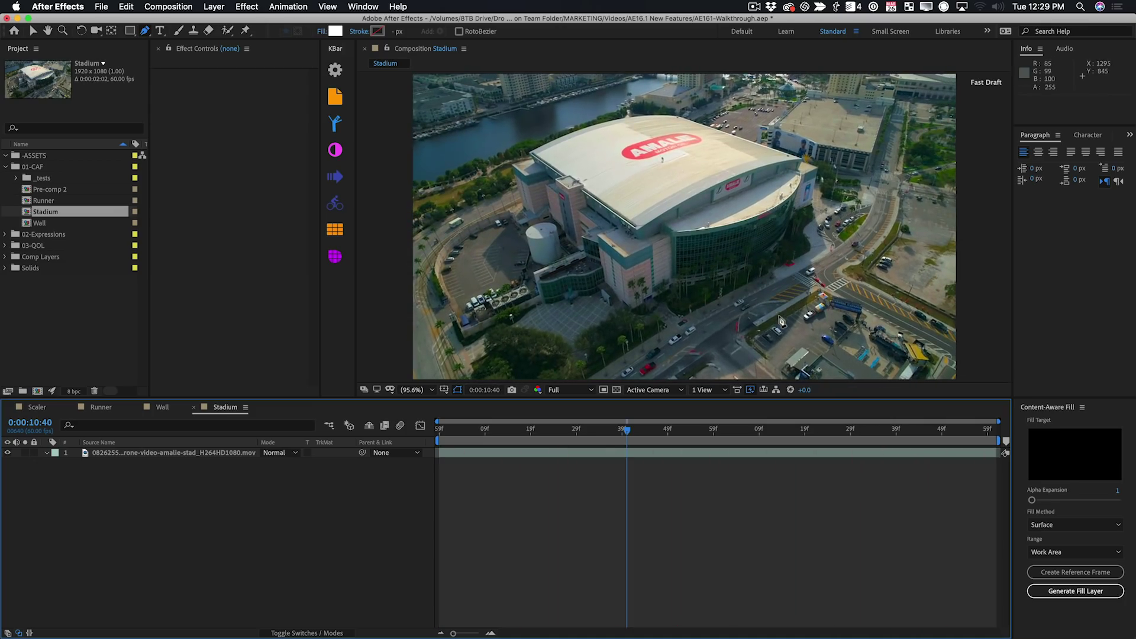
key("period")
left_click(557, 262)
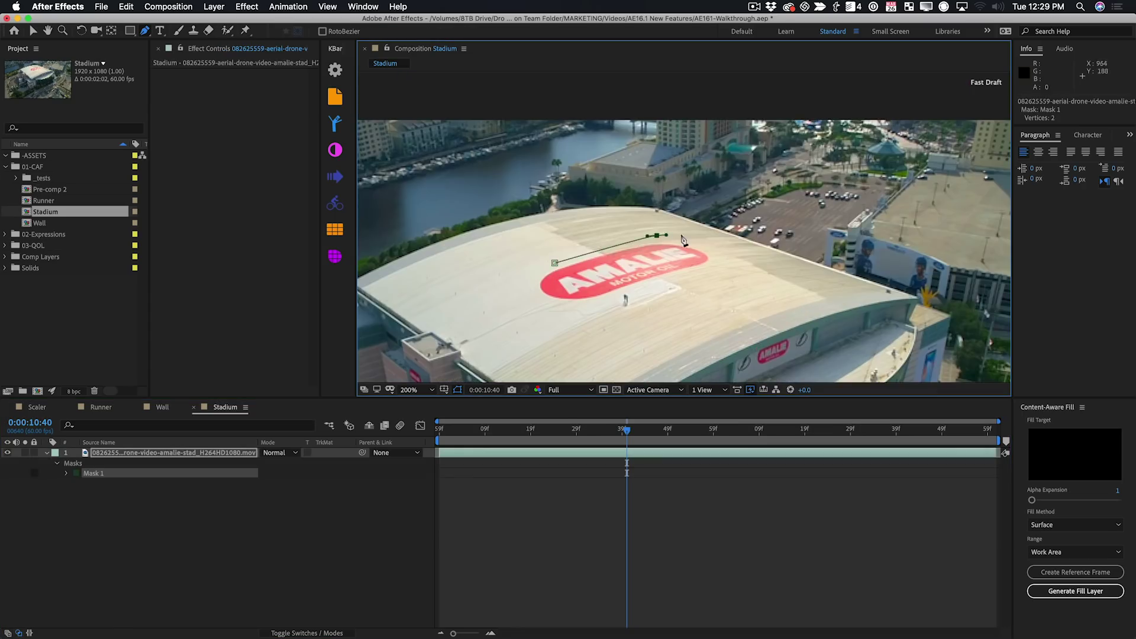
left_click(696, 244)
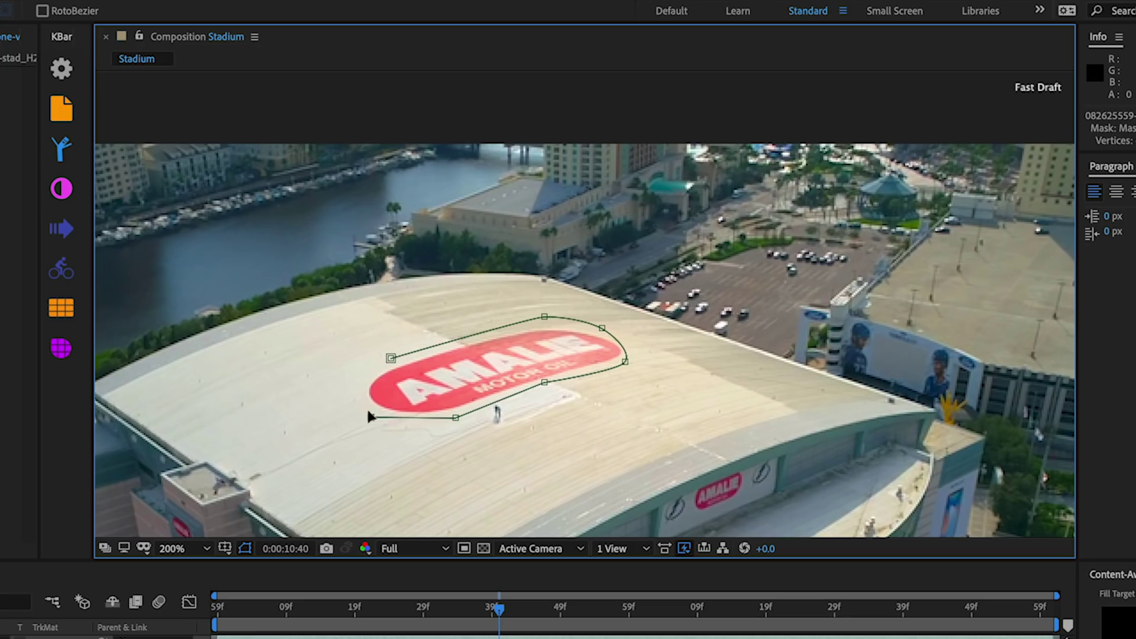
left_click(391, 359)
Set the logo mask's mode to None and track the mask forward using the Position, Scale & Rotation method
left_click(279, 473)
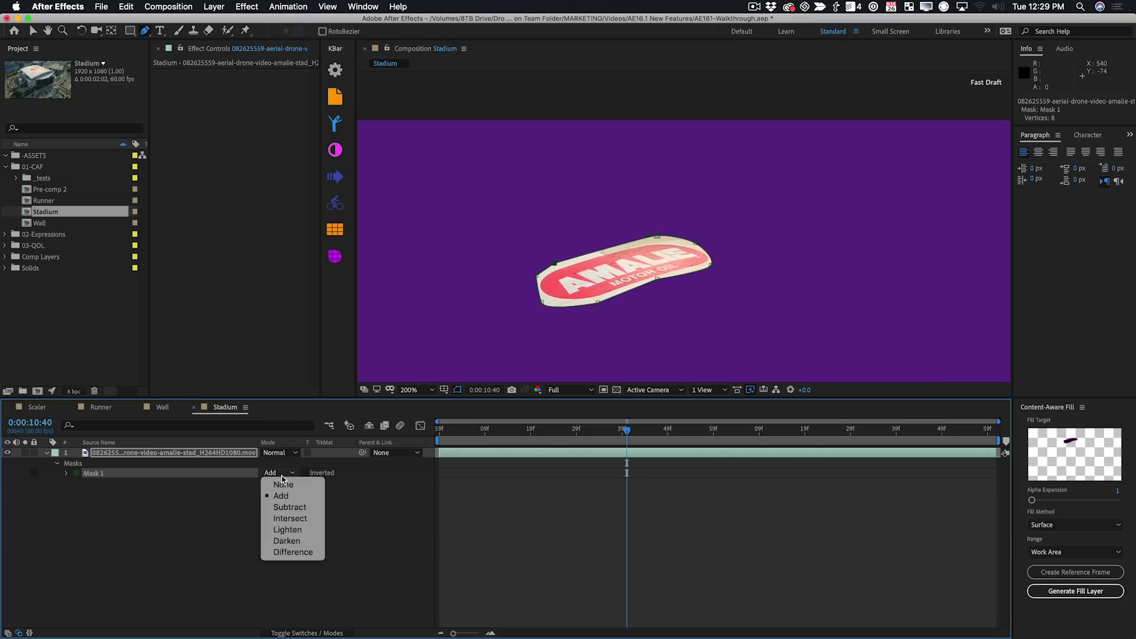
left_click(283, 484)
left_click(363, 6)
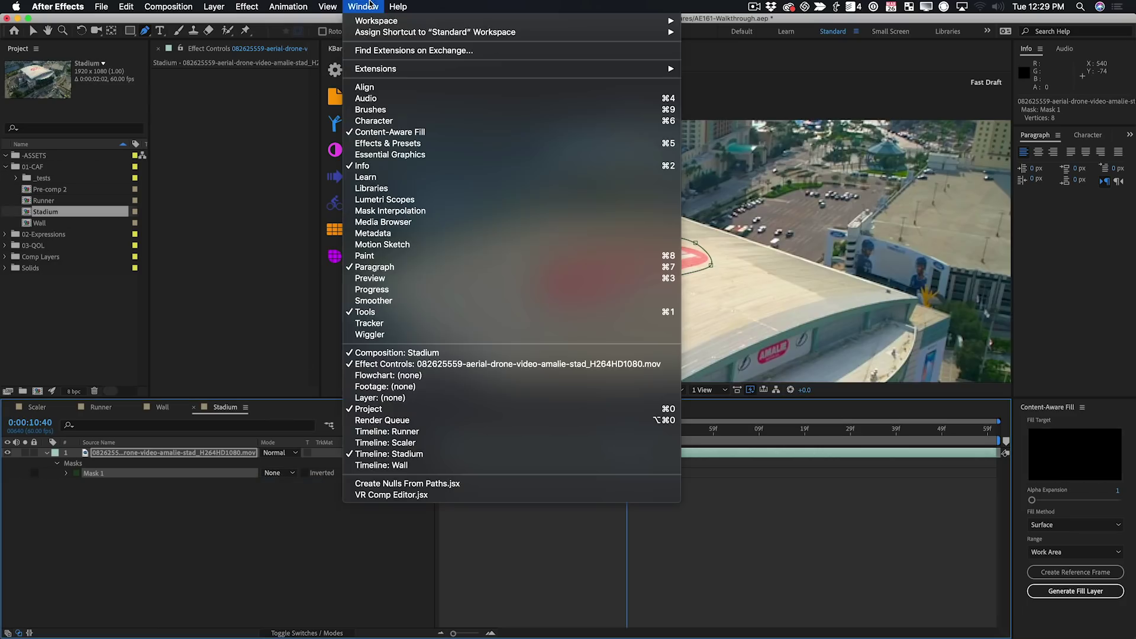
left_click(460, 323)
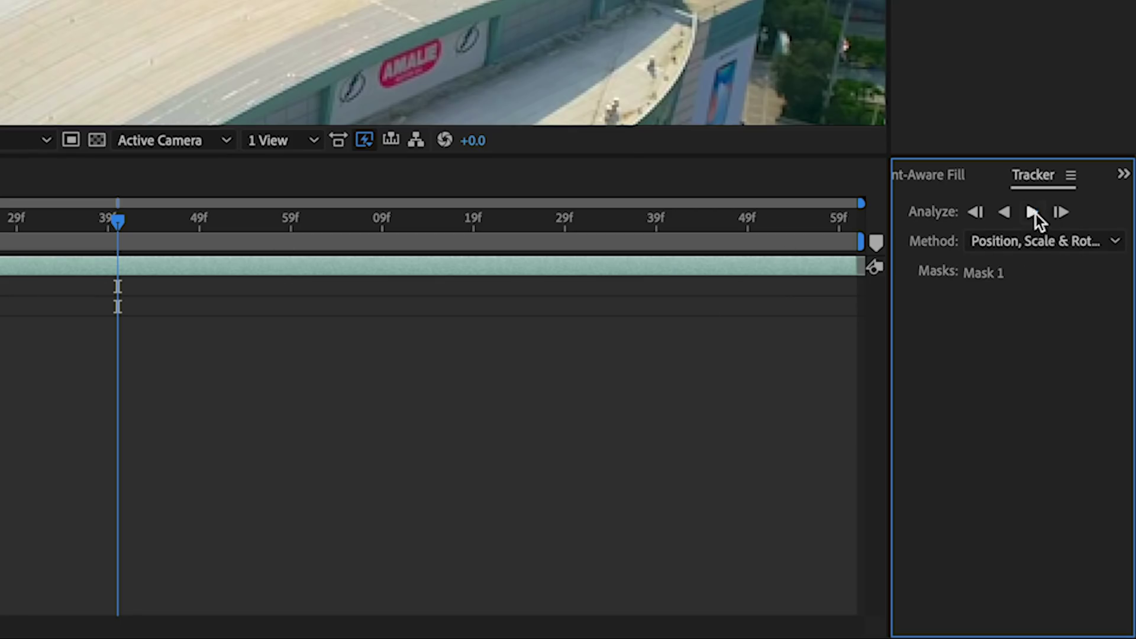
left_click(1033, 212)
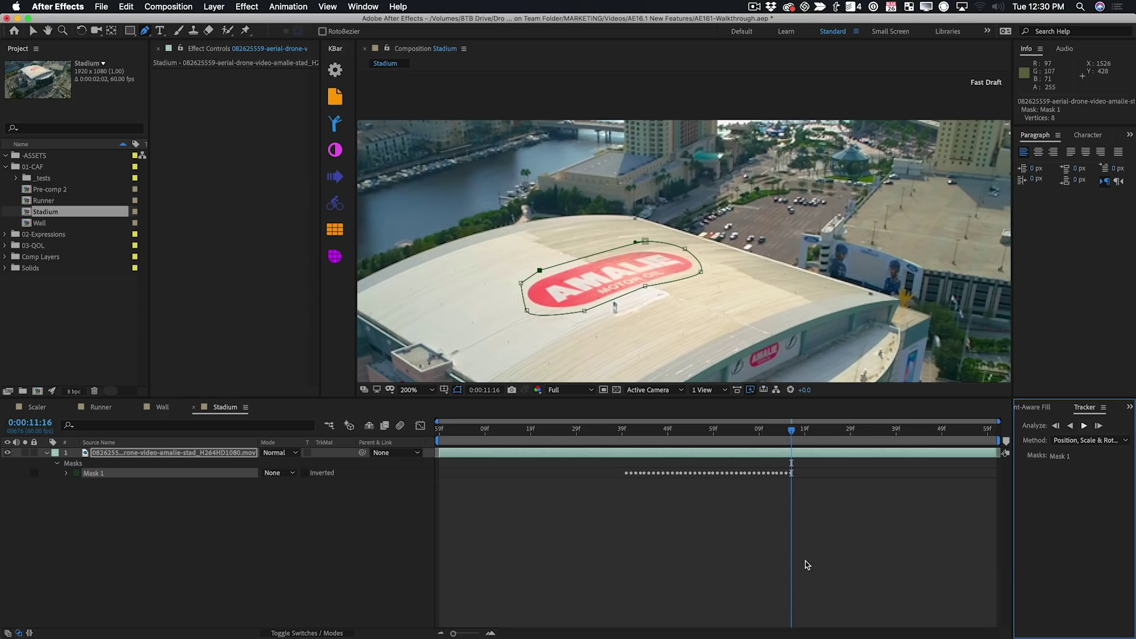
Preview the tracked logo mask over the footage and set its mode to Subtract
key("space")
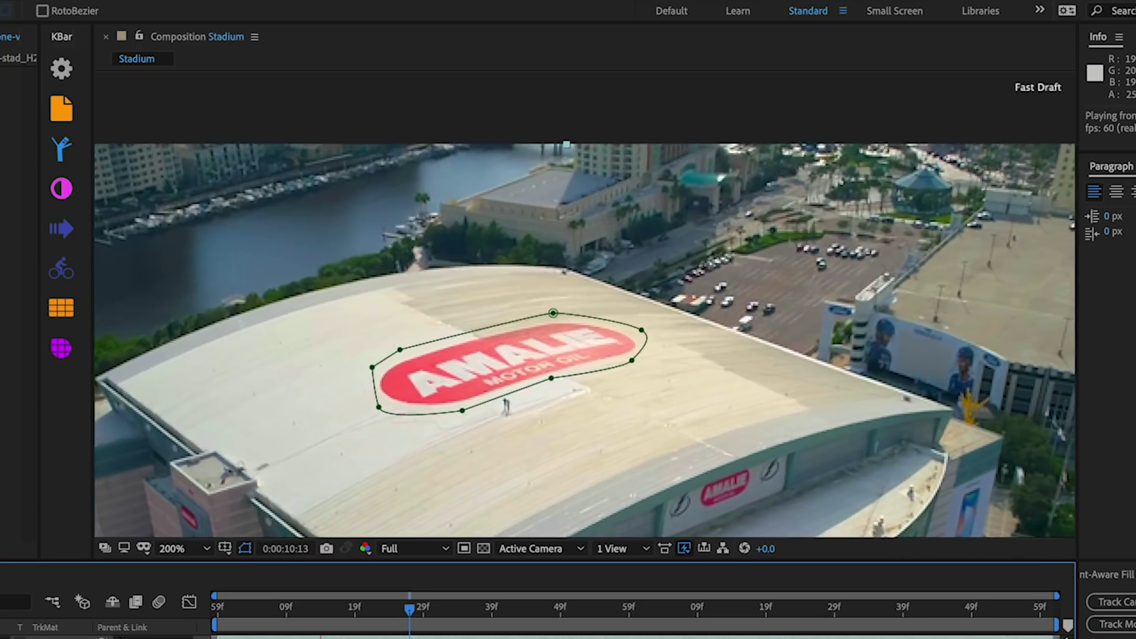
key("space")
left_click(274, 473)
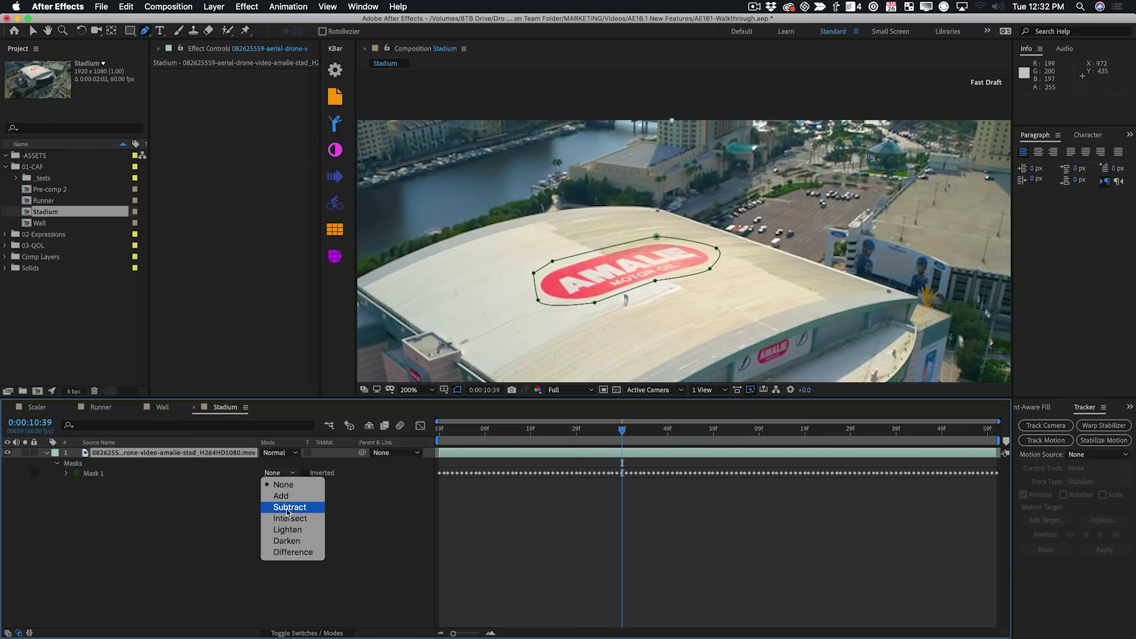
left_click(288, 510)
Generate a fill layer for the logo cutout with the Surface fill method and Work Area range, and preview the result
left_click(1034, 408)
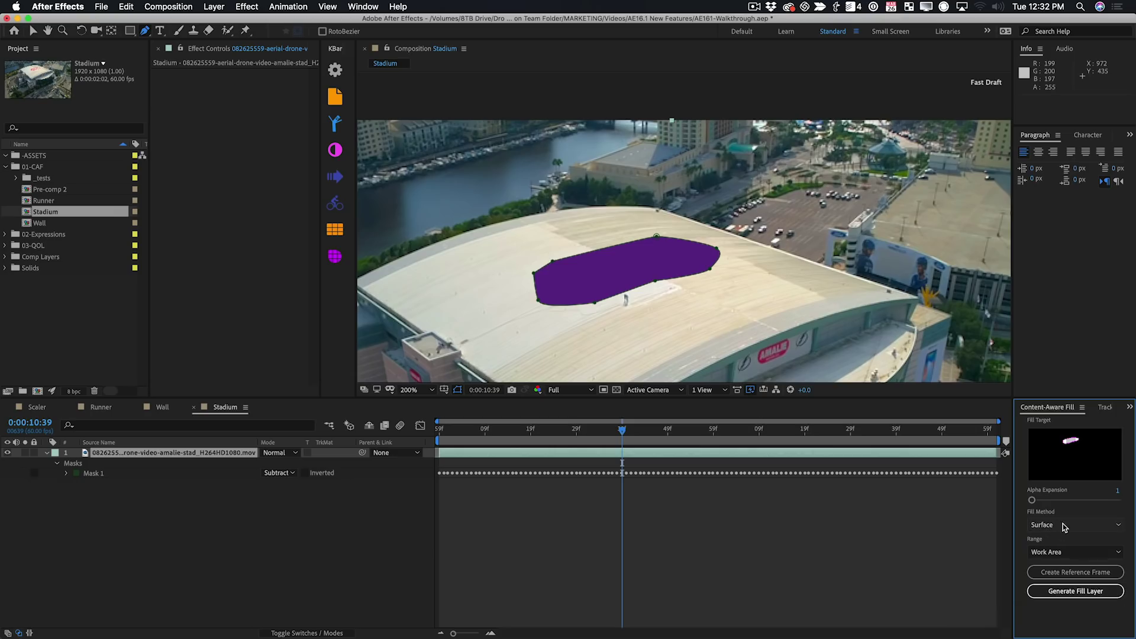
left_click(1094, 592)
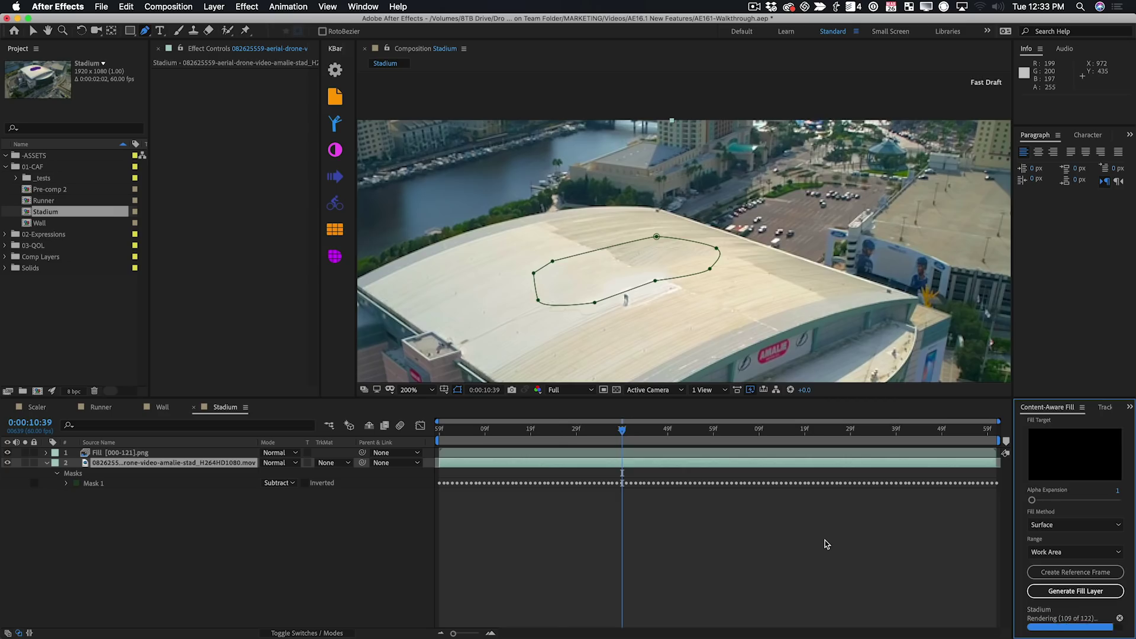
key("space")
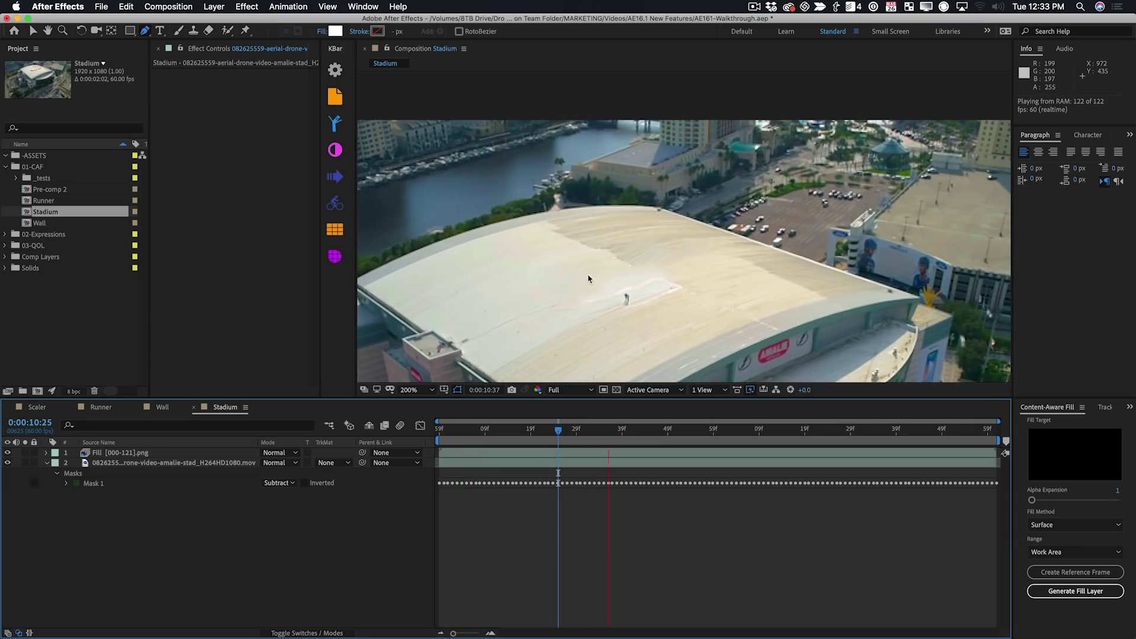
key("shift+slash")
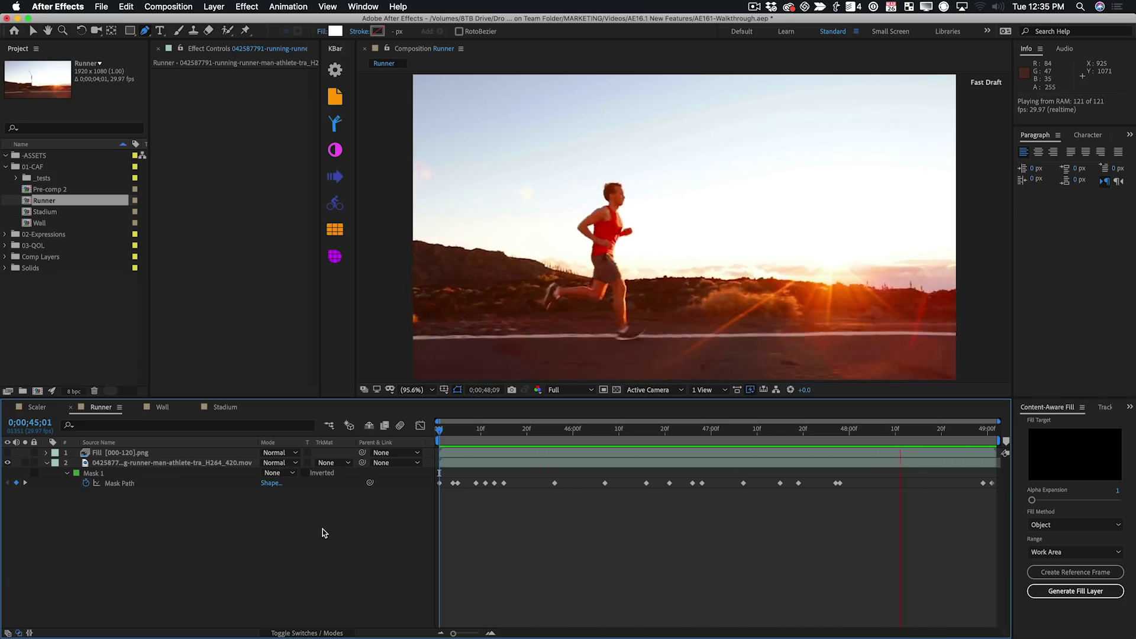
Return the Runner comp to its first frame, make the Fill layer visible, and preview the clip
key("space")
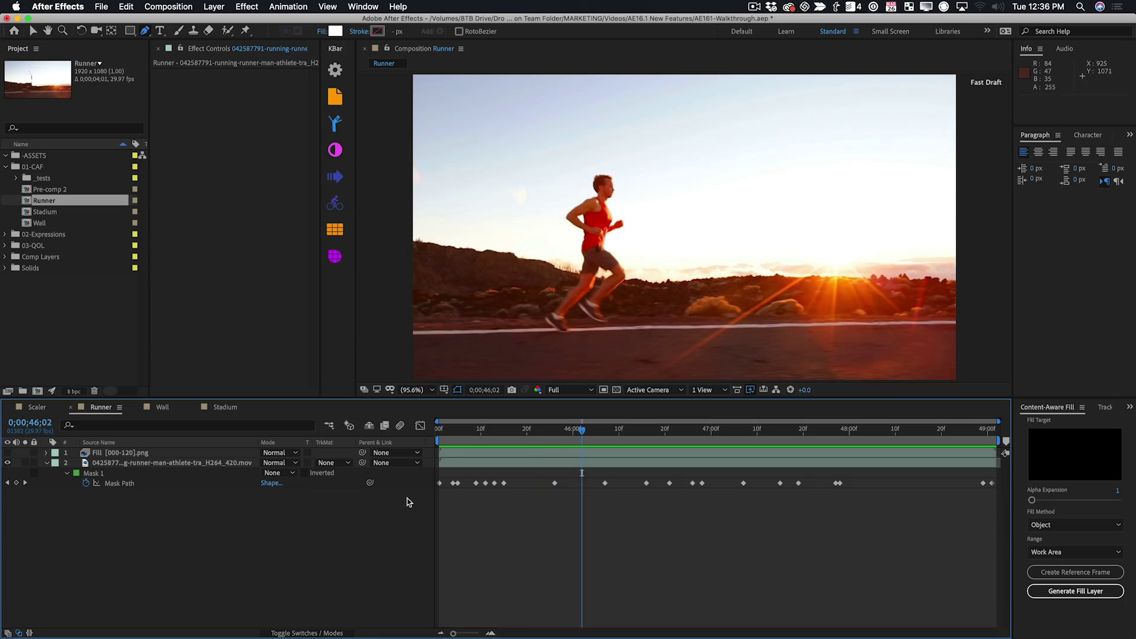
left_click_drag(616, 428, 396, 451)
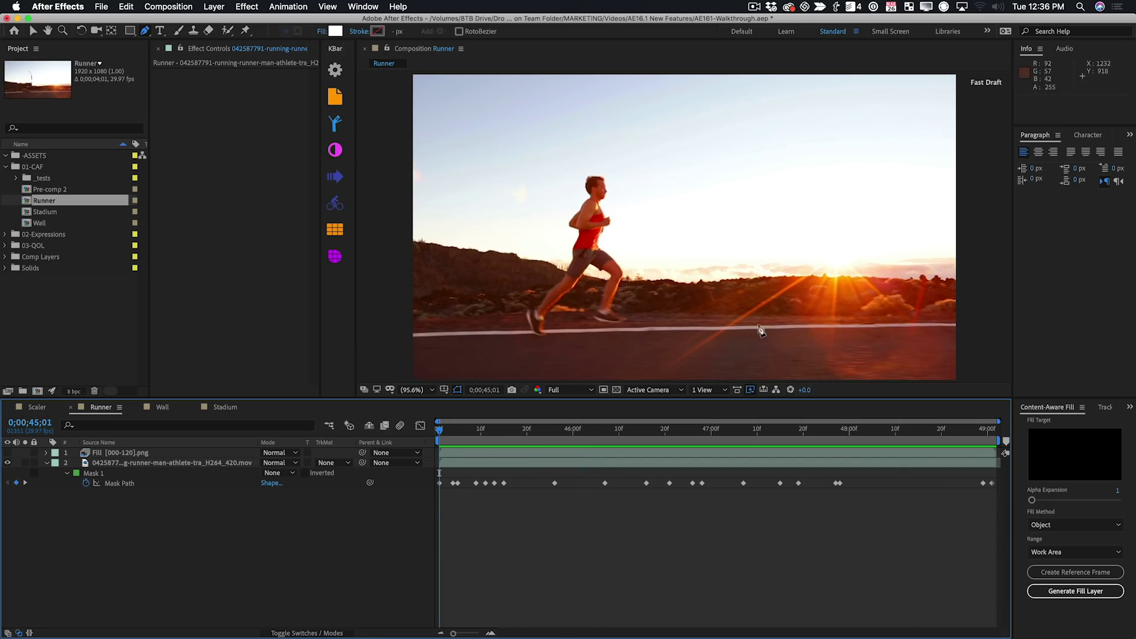
left_click(7, 453)
key("space")
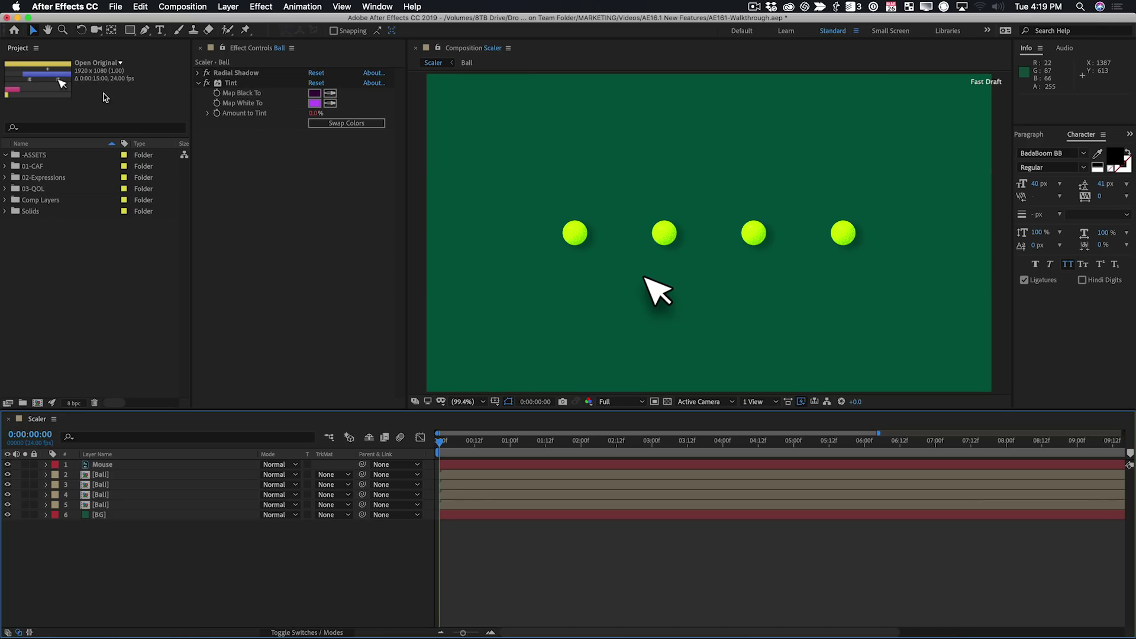
Check the version of the older After Effects CC release in its About window, then close it
left_click(65, 7)
left_click(65, 16)
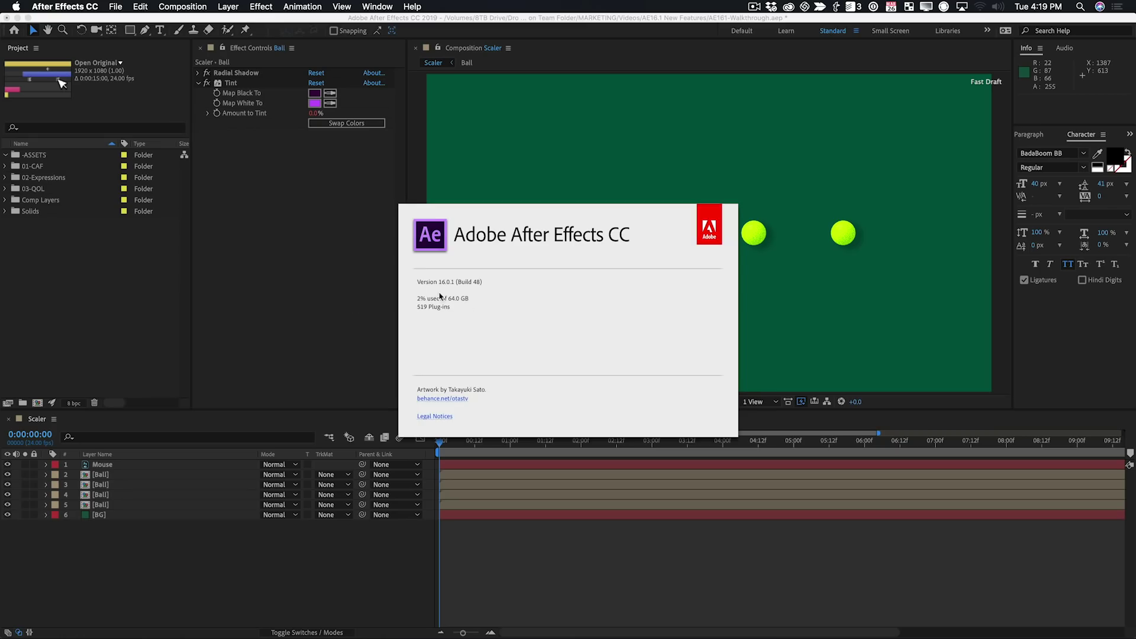
left_click(373, 284)
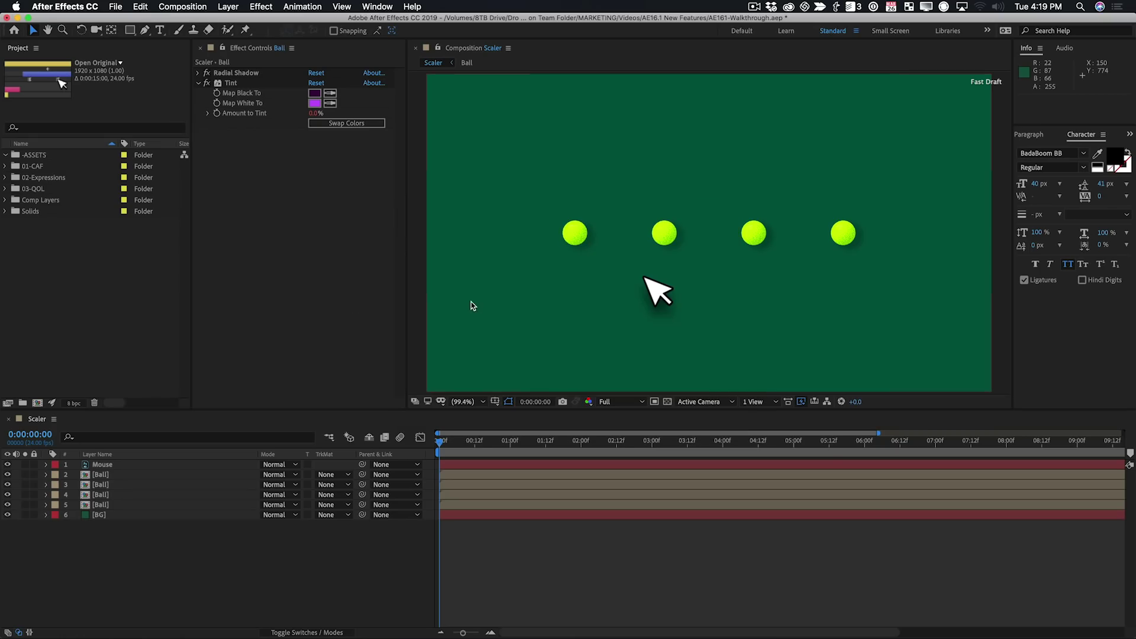
Move the Mouse layer near the balls to test their reaction, leaving it below the second ball at about 754.9, 771.7
left_click(211, 475)
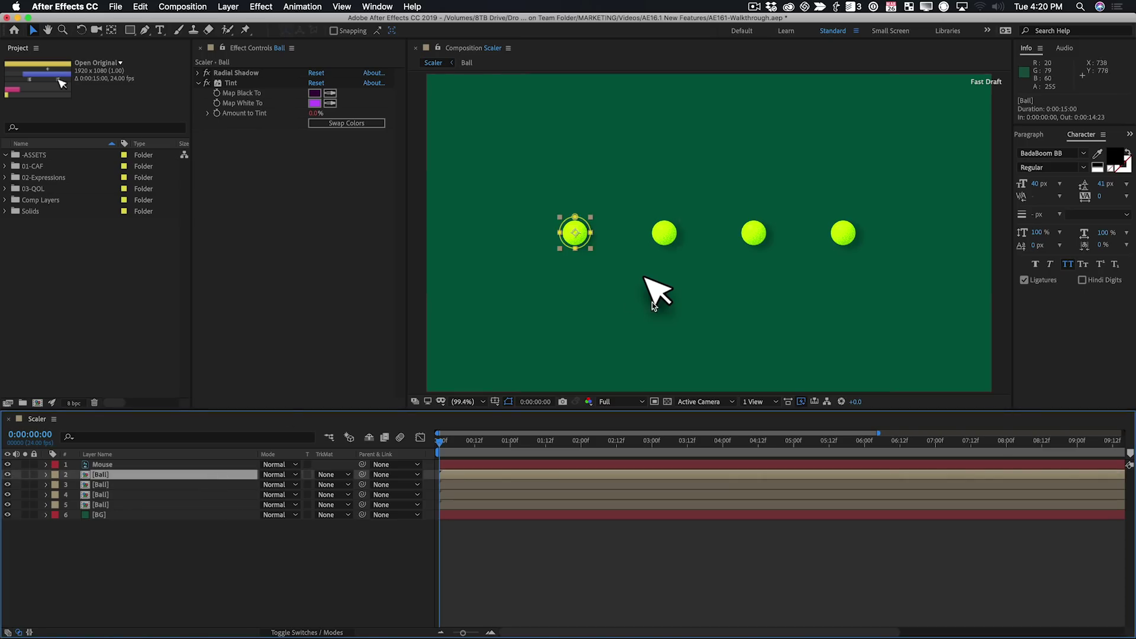
left_click_drag(663, 299, 646, 251)
left_click_drag(649, 250, 585, 276)
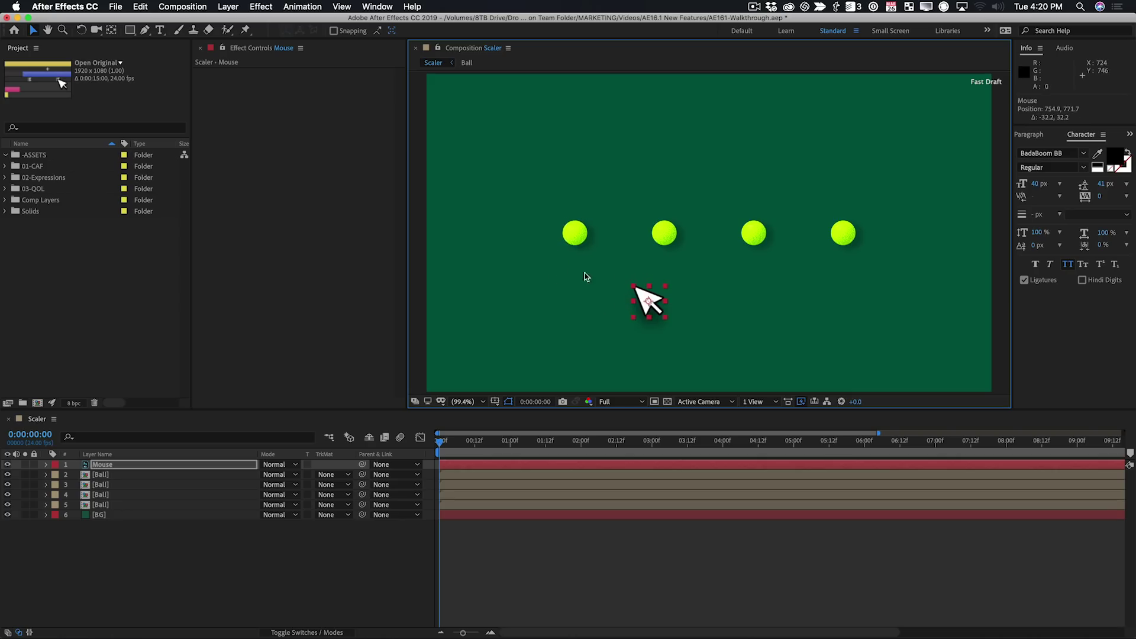
Reveal the first Ball layer's expressions and read through the full Scale expression
left_click(165, 475)
key("e")
key("e")
key("e")
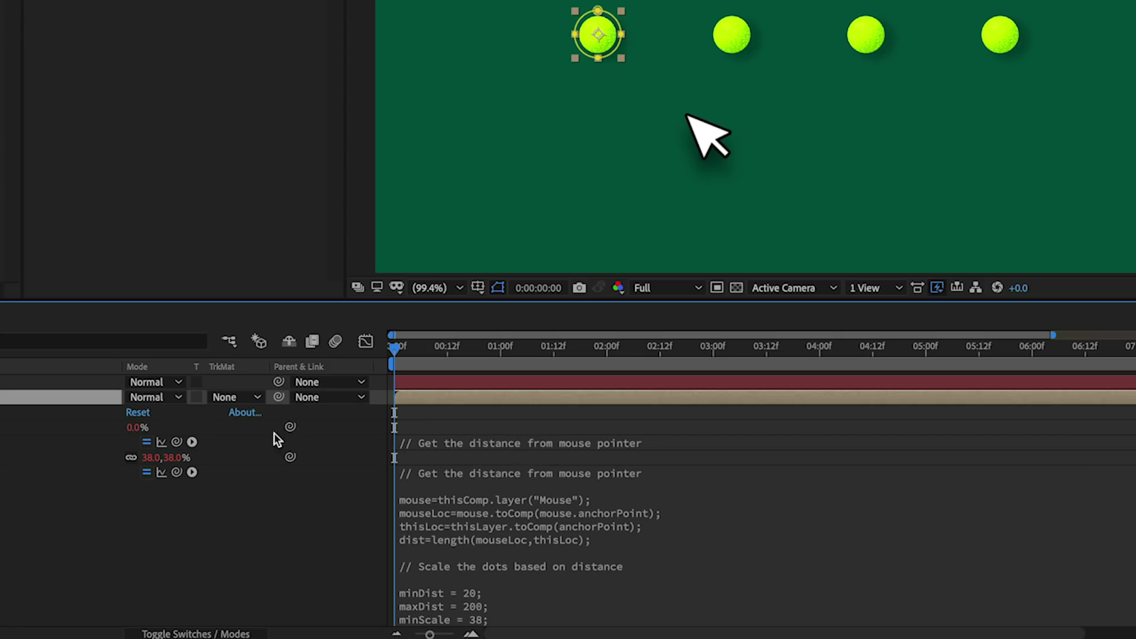
left_click(587, 508)
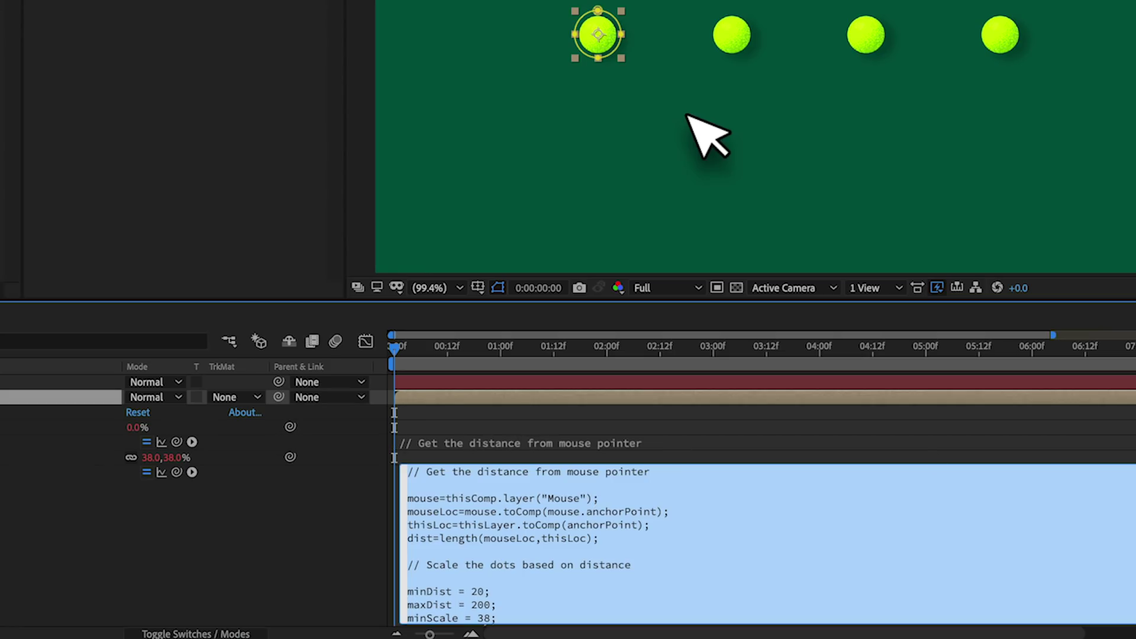
scroll(588, 532, "down", 5)
left_click(868, 524)
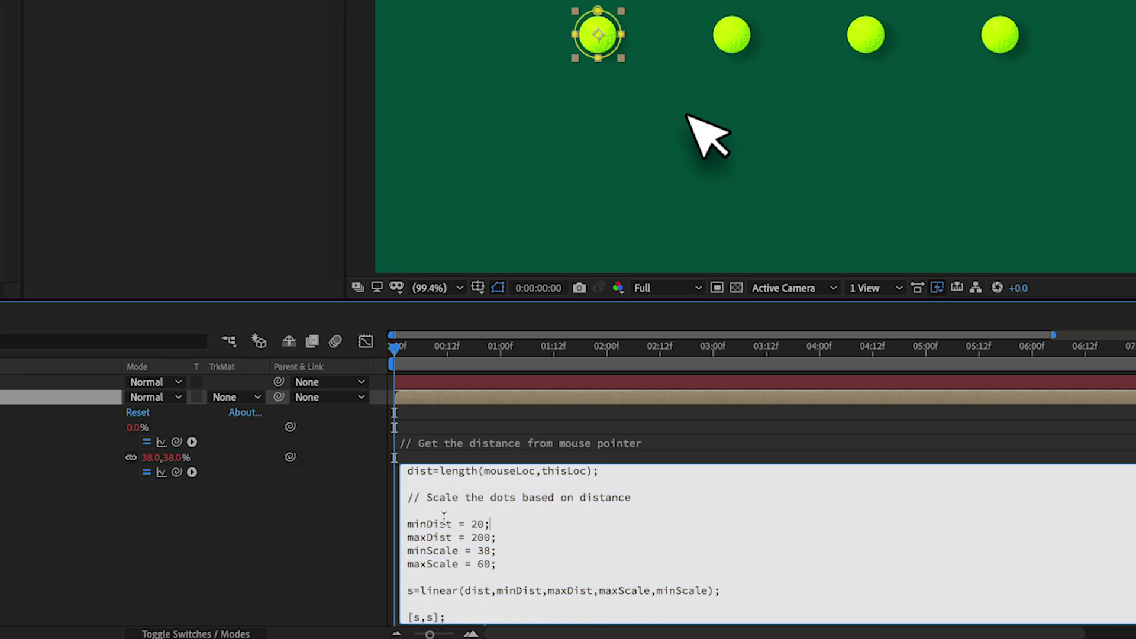
left_click_drag(1117, 588, 1117, 556)
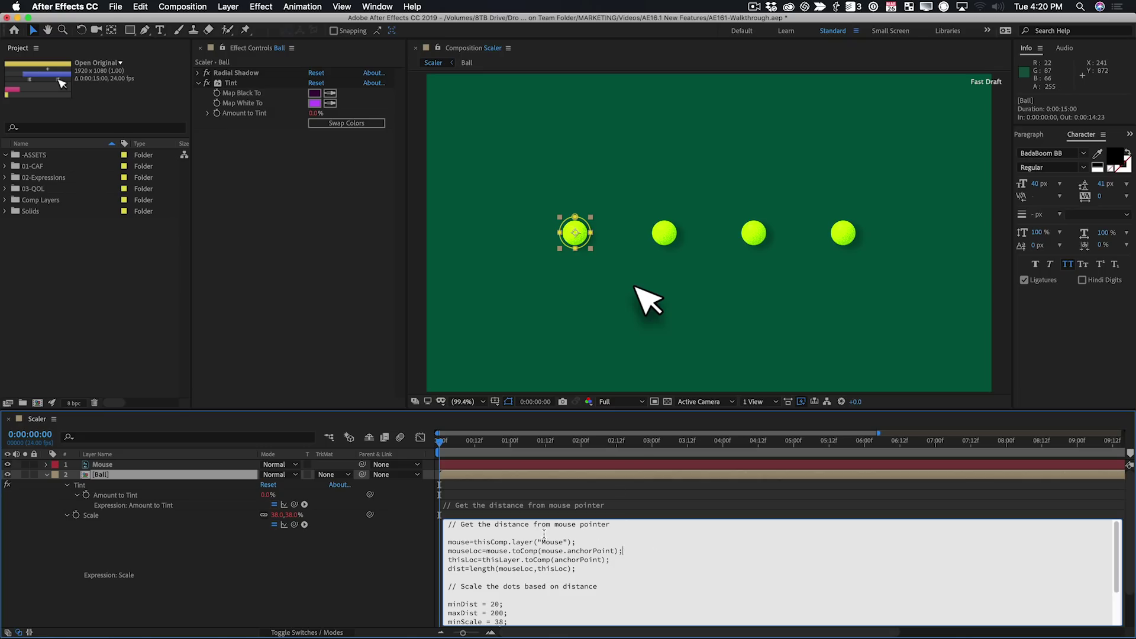
Try entering random characters at the end of the Scale expression's mouseLoc line, delete them, and leave the editor
type(";klkgdfl;gk;dsf")
key("BackSpace")
key("BackSpace")
key("BackSpace")
key("BackSpace")
key("BackSpace")
key("BackSpace")
key("BackSpace")
key("BackSpace")
key("BackSpace")
key("BackSpace")
left_click(201, 565)
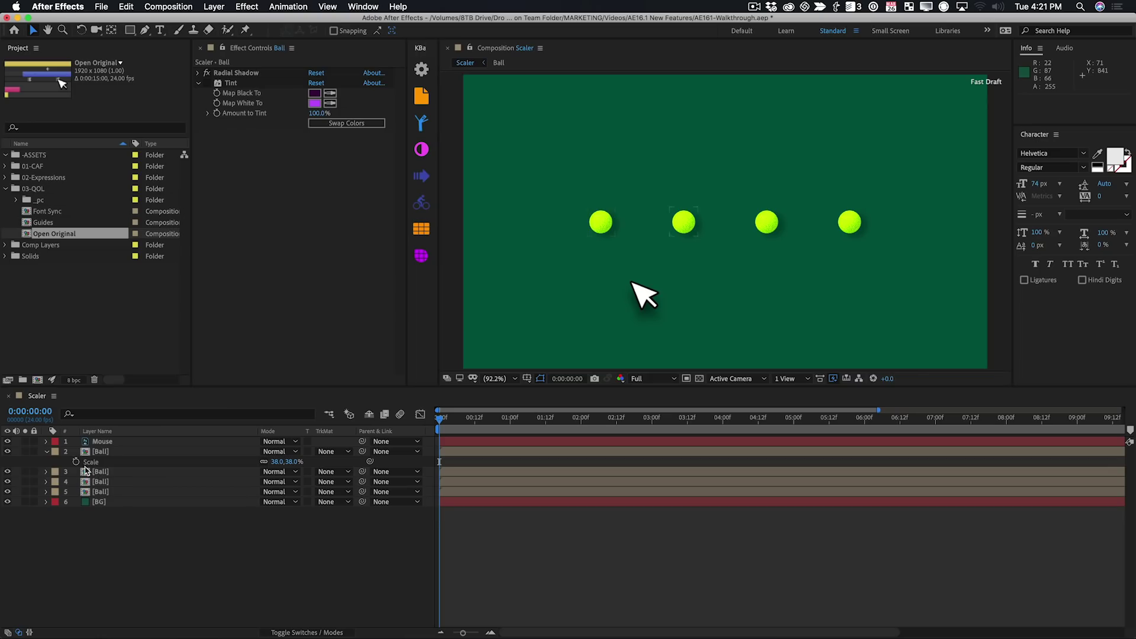
Add a Scale expression to the first Ball layer, replacing the default code with mouse=thisComp.layer("Mouse"); by linking to the Mouse layer
left_click(76, 461, "alt")
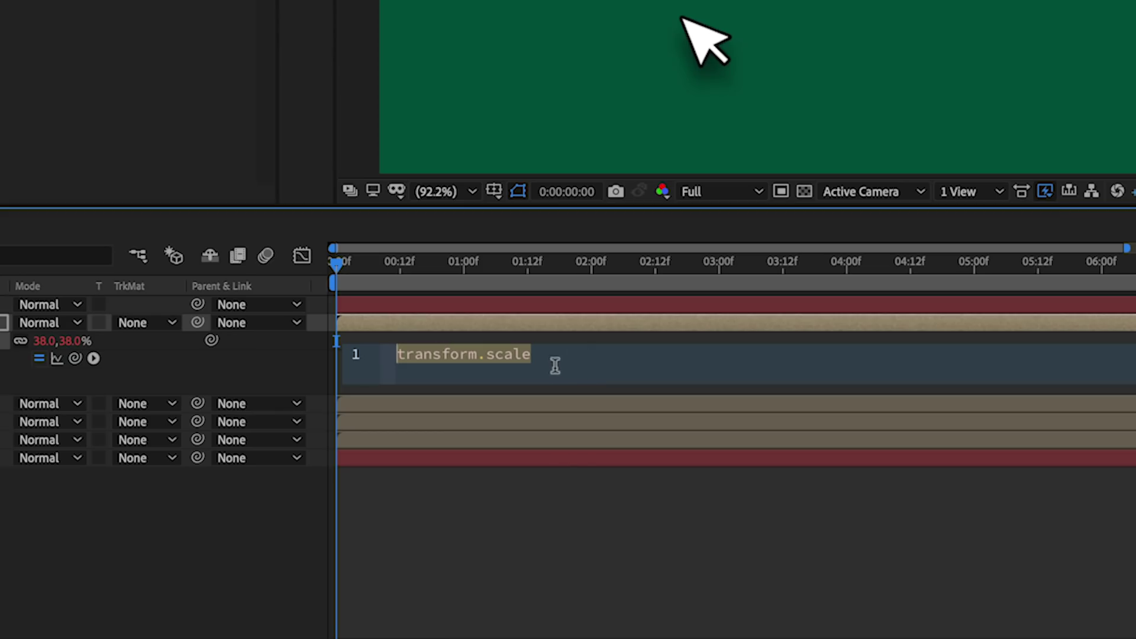
left_click(570, 355)
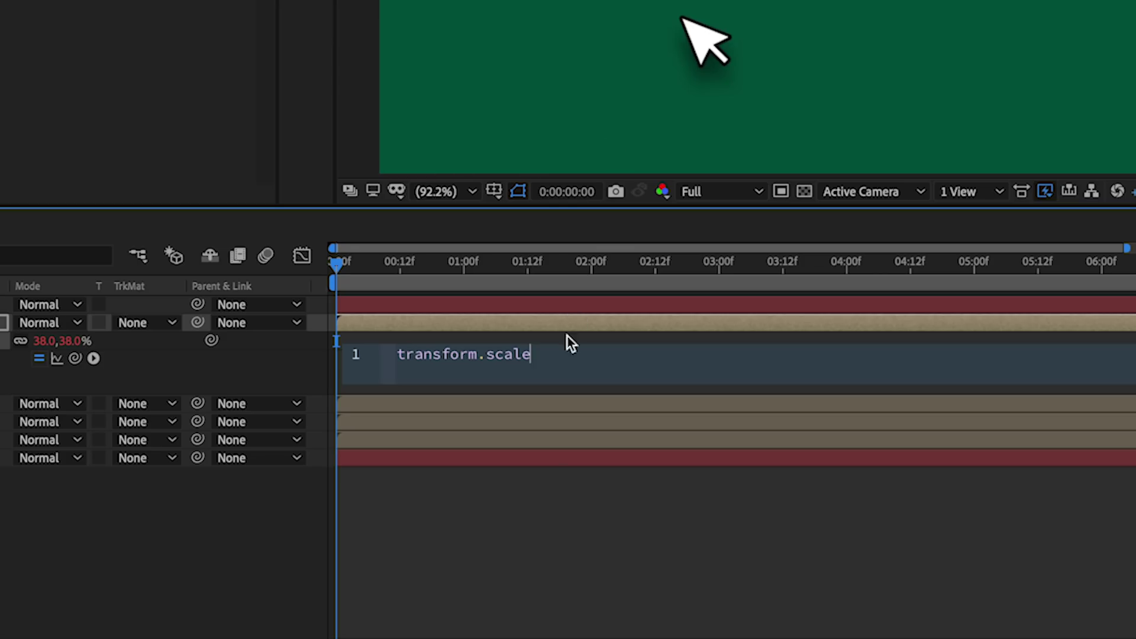
left_click_drag(560, 359, 383, 298)
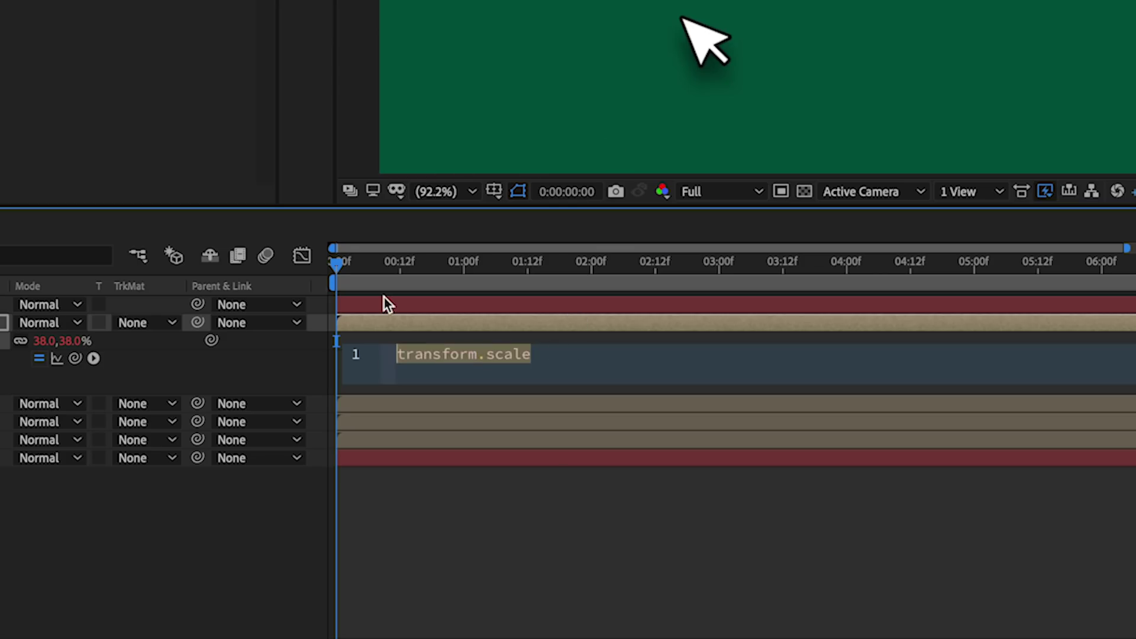
key("BackSpace")
type("m")
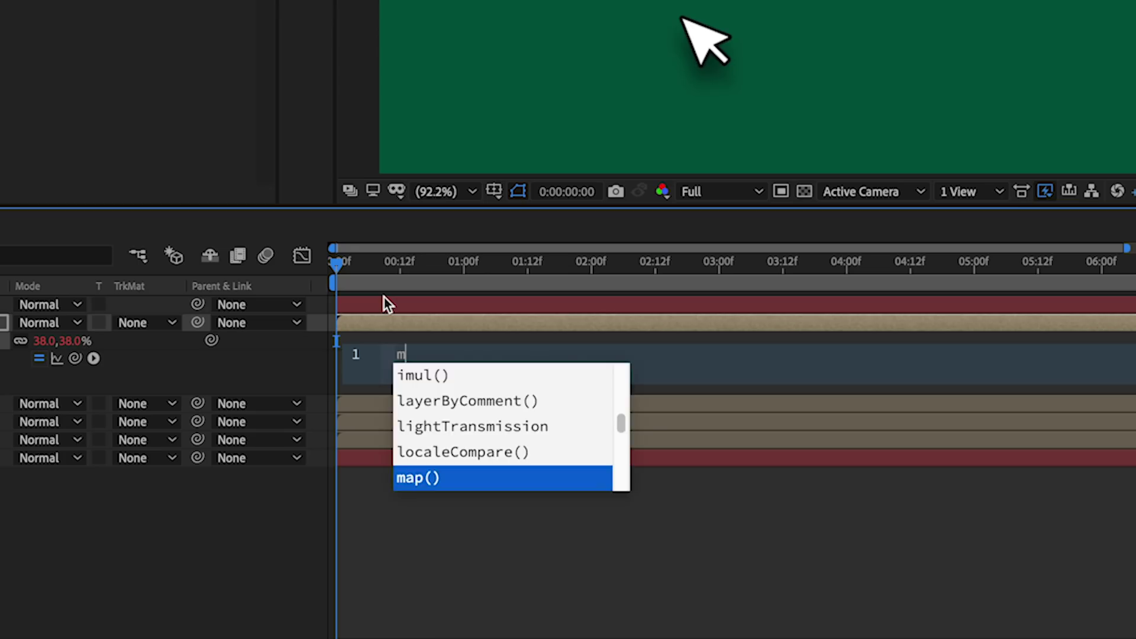
type("ouse=")
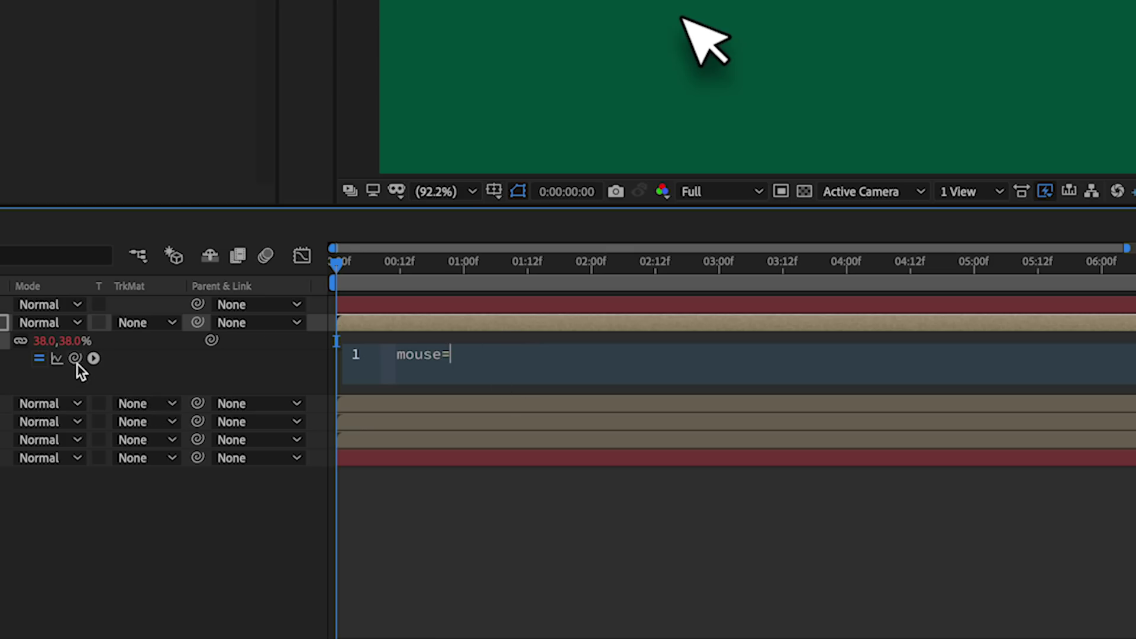
left_click_drag(76, 361, 0, 336)
type(";")
key("Return")
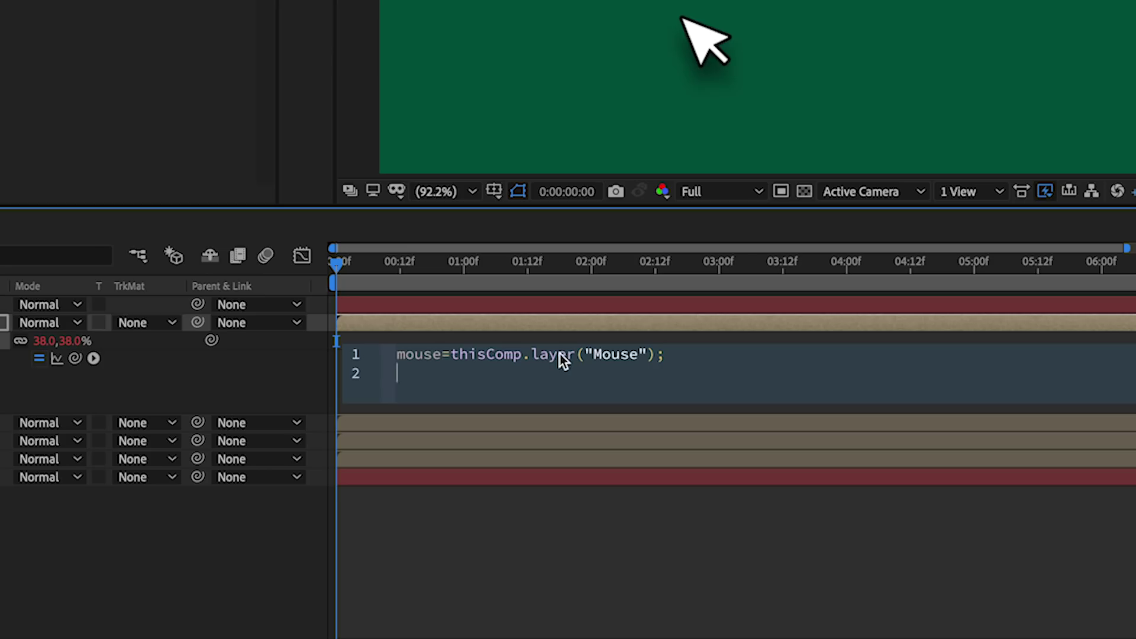
Begin the second line of the Ball's Scale expression with mouseLoc=mouse, using the suggested mouse variable
type("mo")
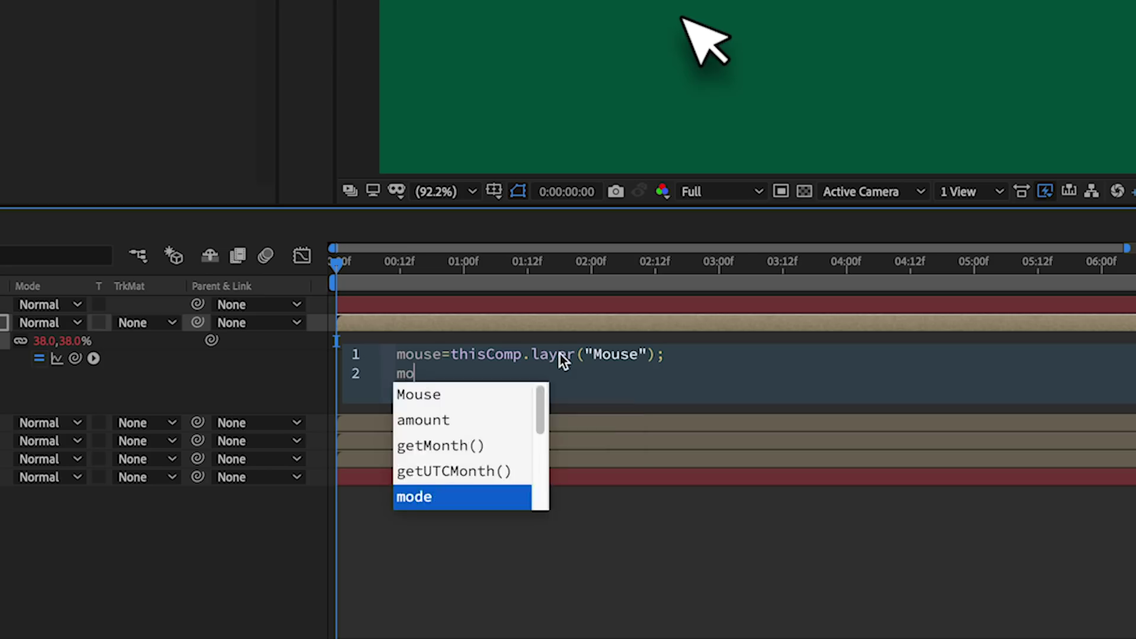
type("useLoc=")
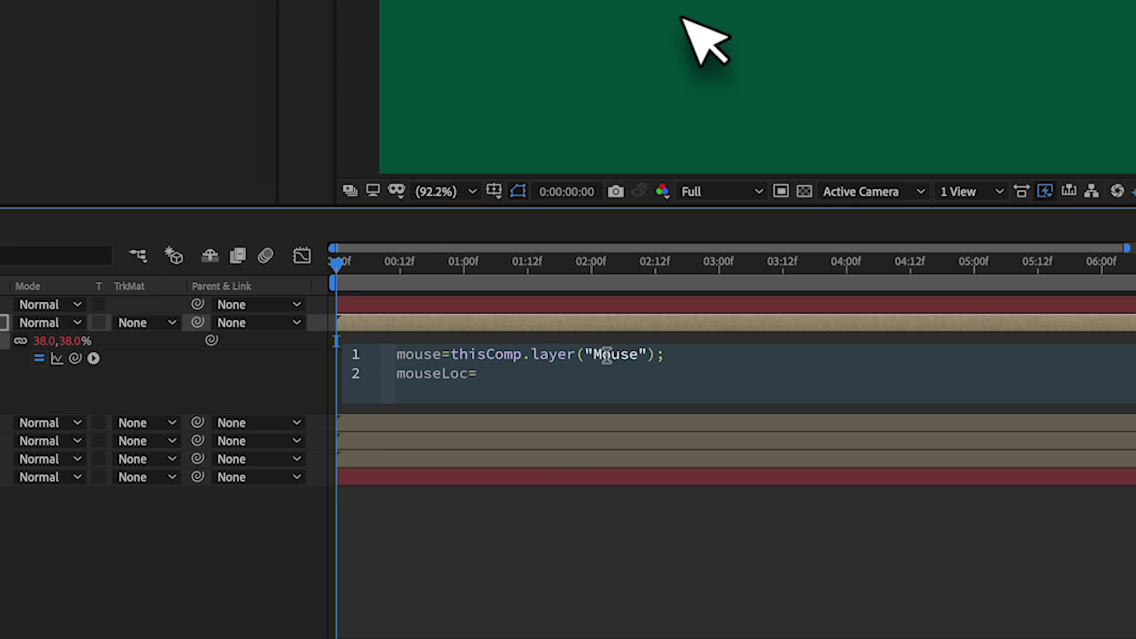
type("mous")
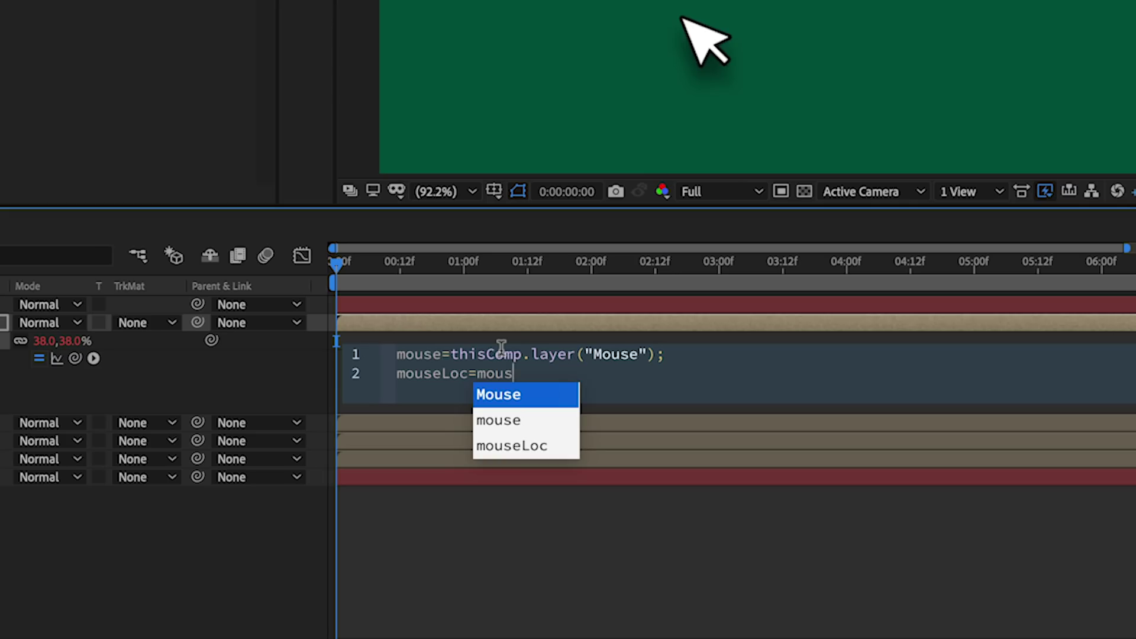
key("Down")
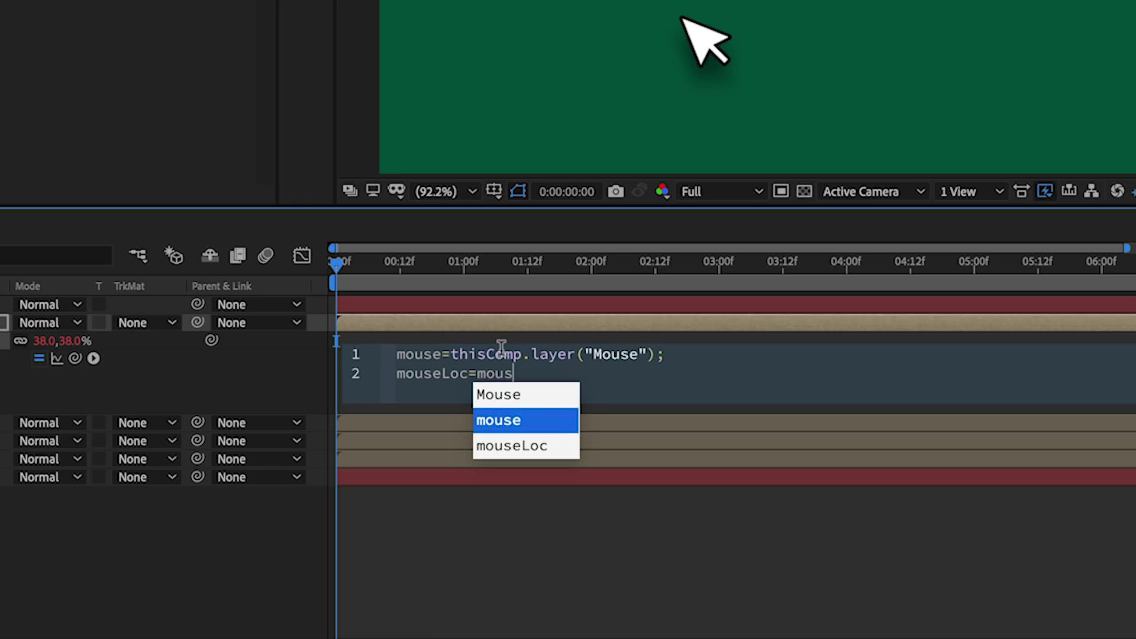
key("Return")
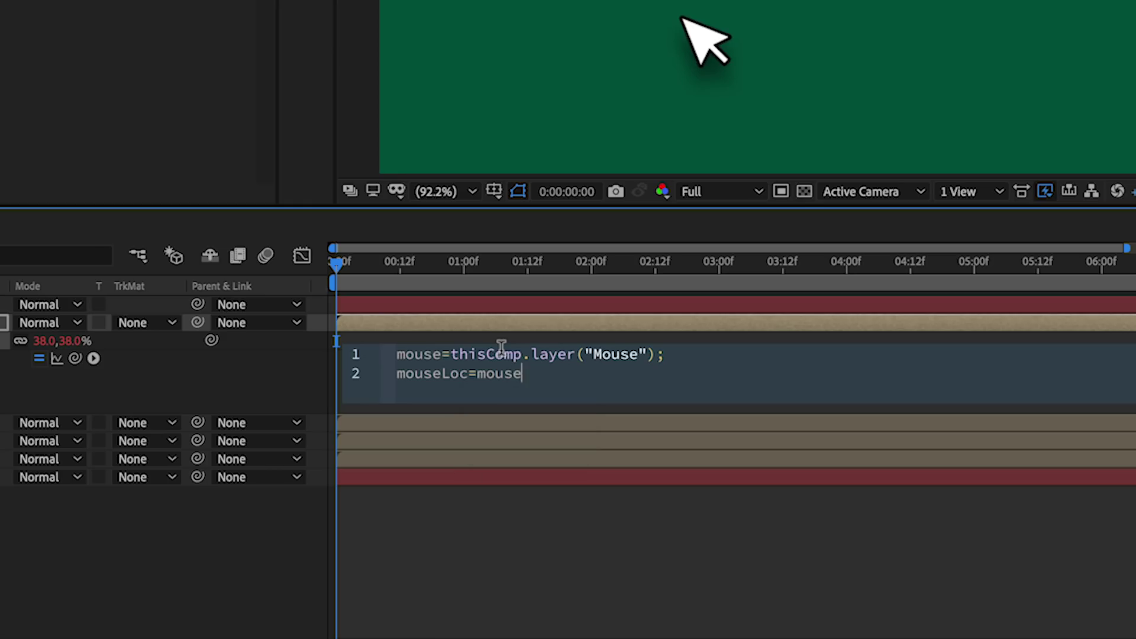
Browse the code suggestions for "to" after mouse and append .toComp() to the mouseLoc line
type(".to")
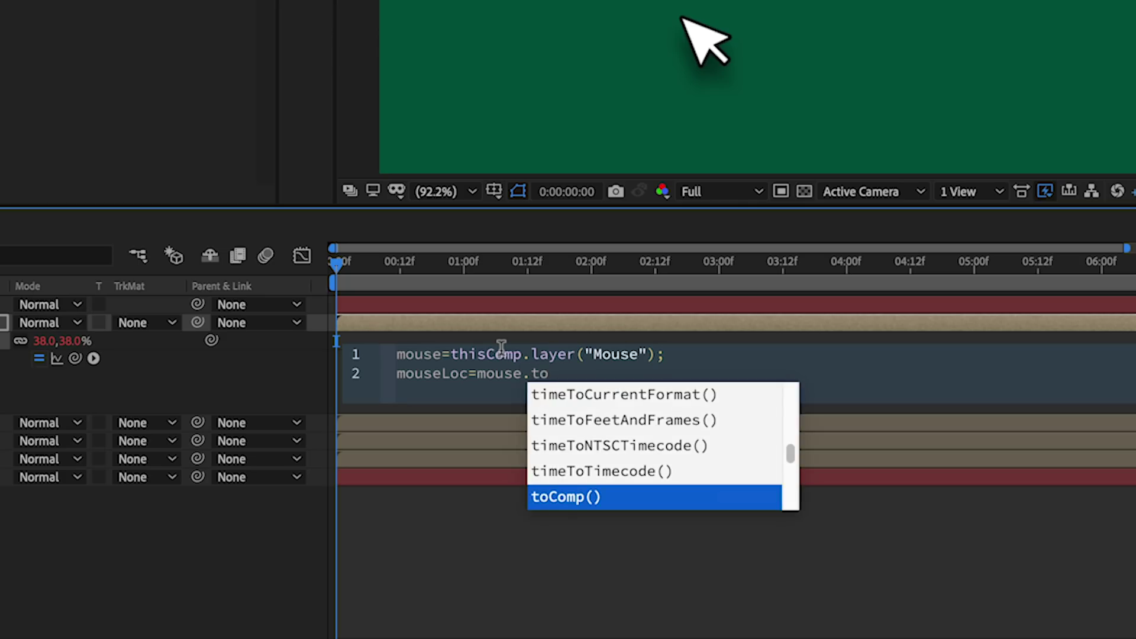
key("Down")
key("Down")
key("Down")
key("Down")
key("Up")
key("Up")
key("Up")
key("Up")
key("Up")
key("Up")
key("Down")
key("Down")
key("Down")
key("Down")
key("Down")
key("Down")
key("Down")
key("Down")
key("Up")
key("Up")
key("Up")
key("Up")
key("Up")
key("Up")
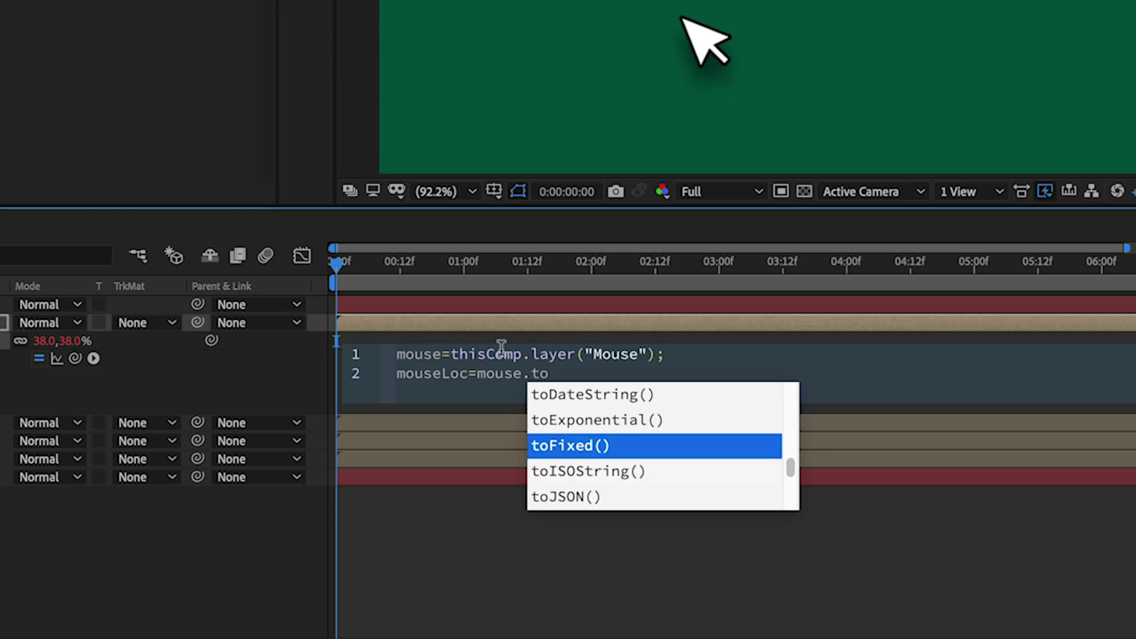
key("Up")
key("Down")
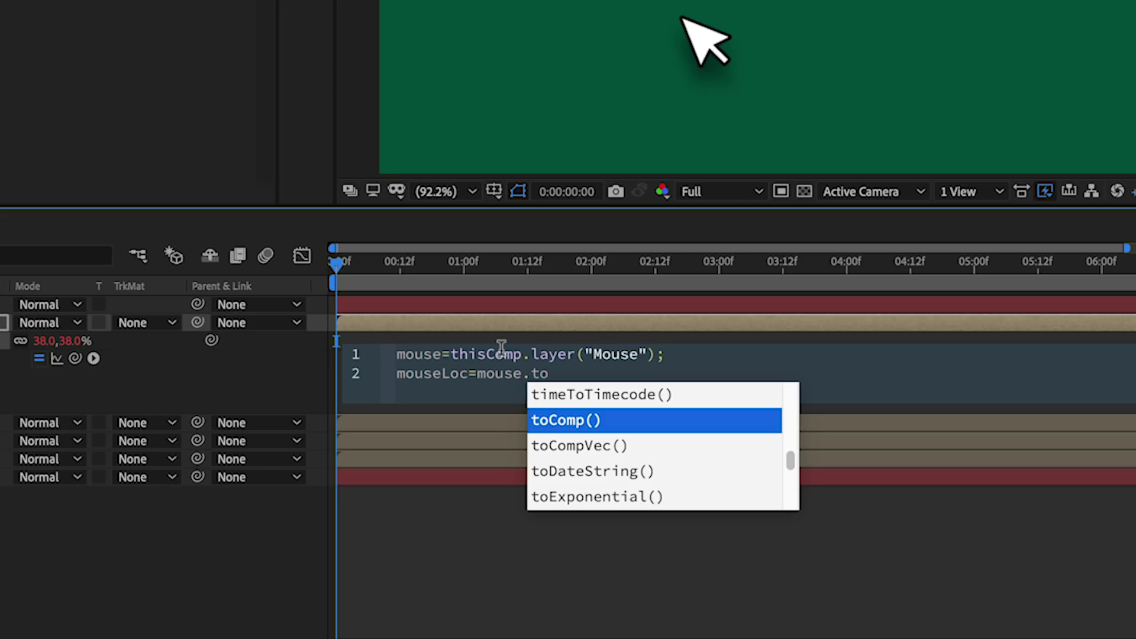
key("Return")
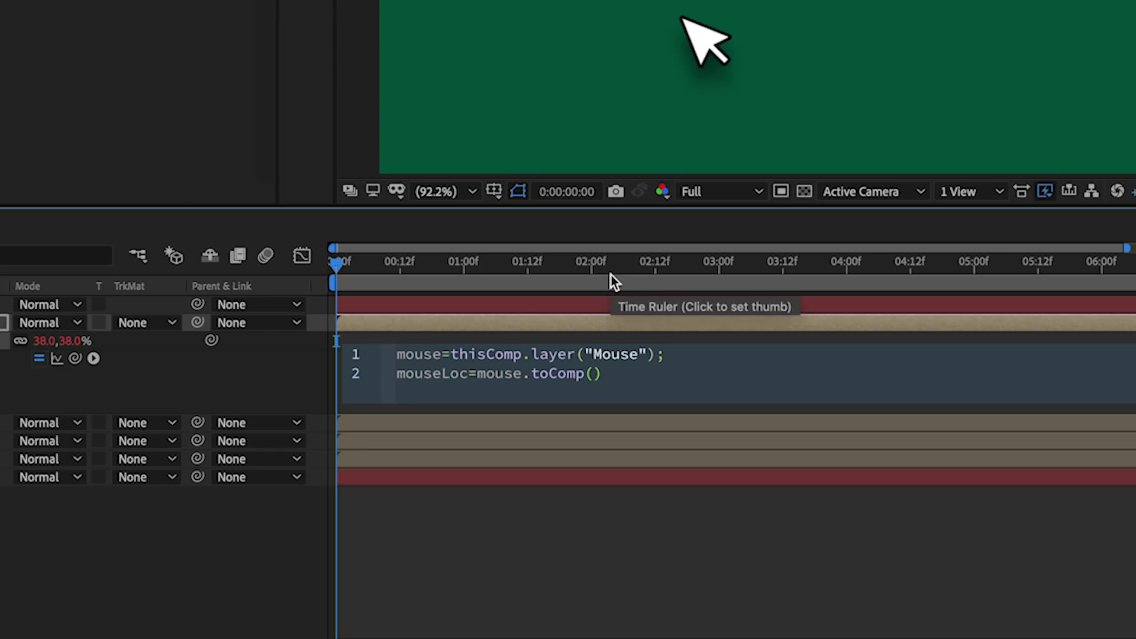
Complete the mouseLoc line with mouse.anchorPoint as the toComp argument and end it with a semicolon
type("mouse")
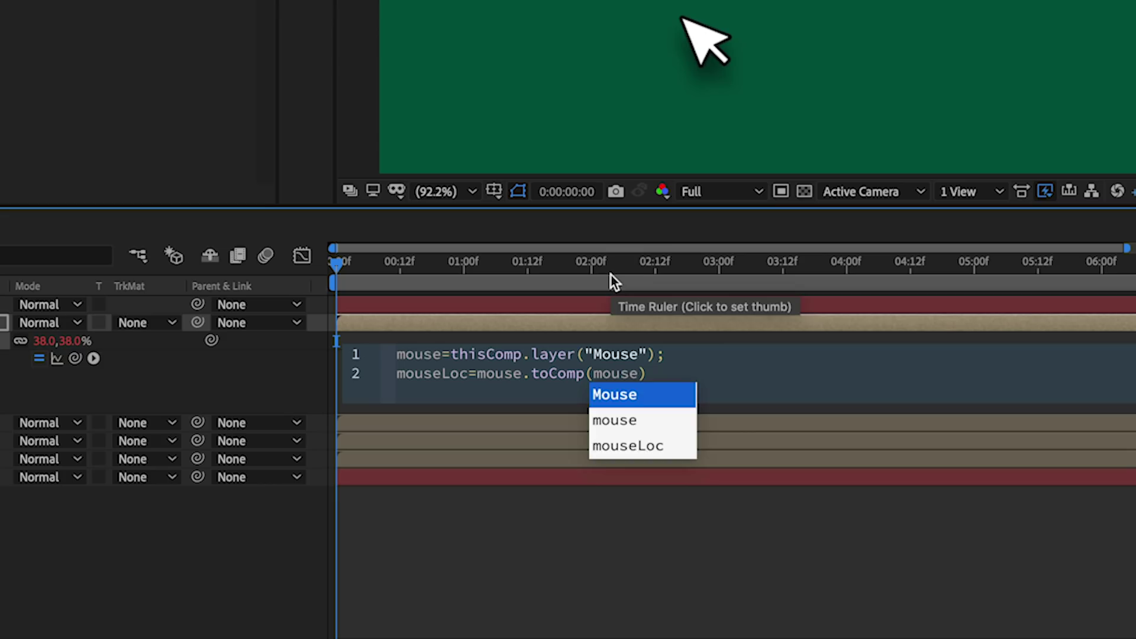
type(".anc")
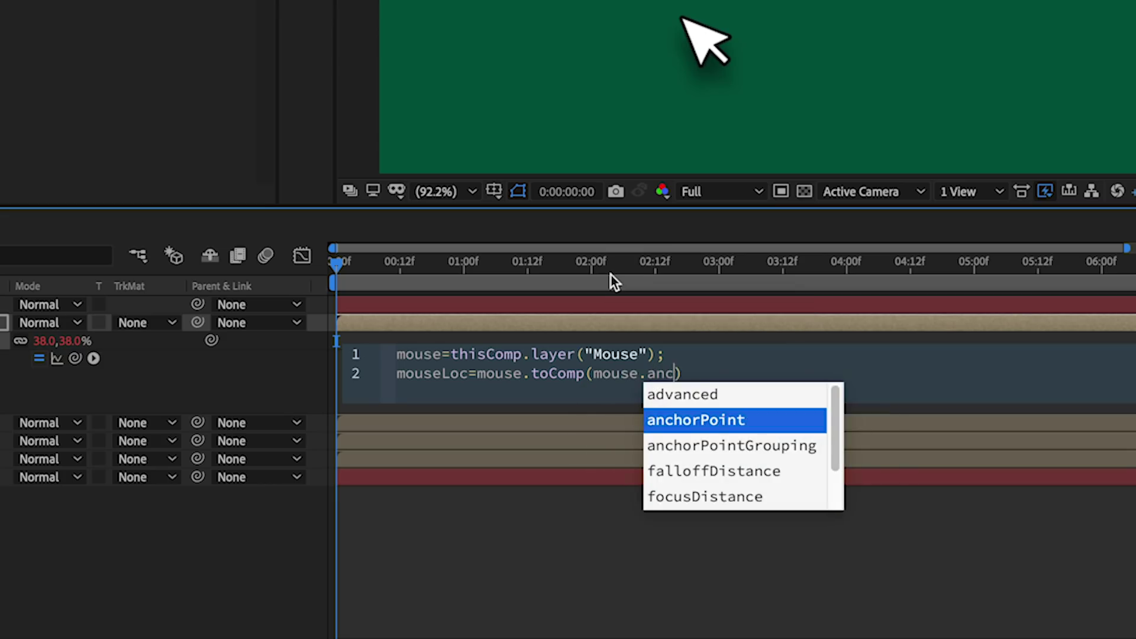
left_click(732, 426)
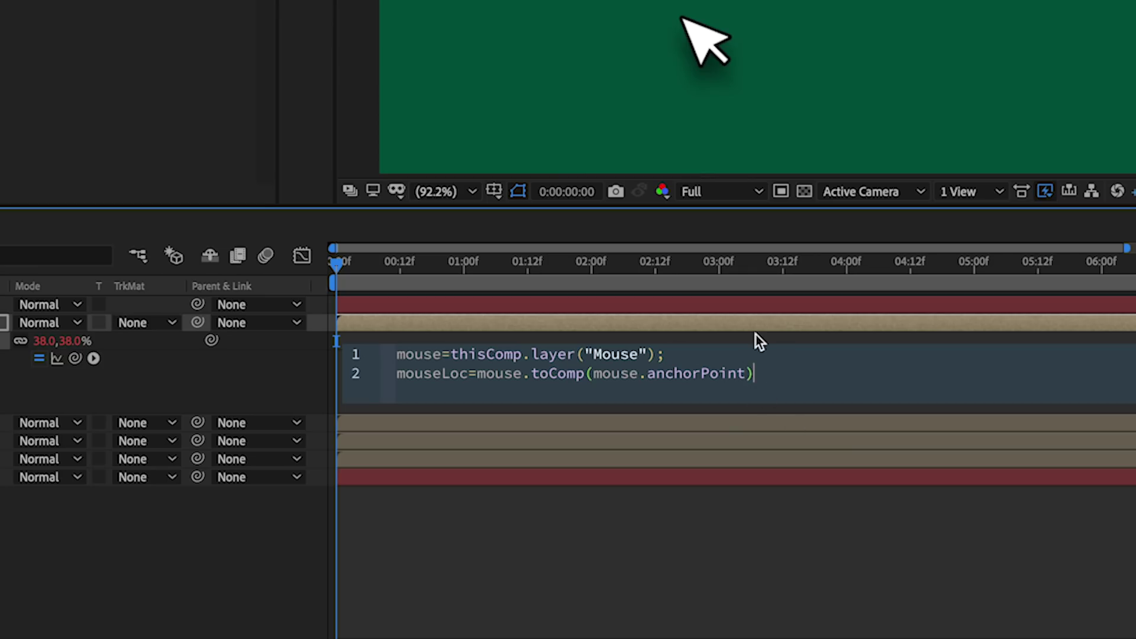
type(";")
key("Return")
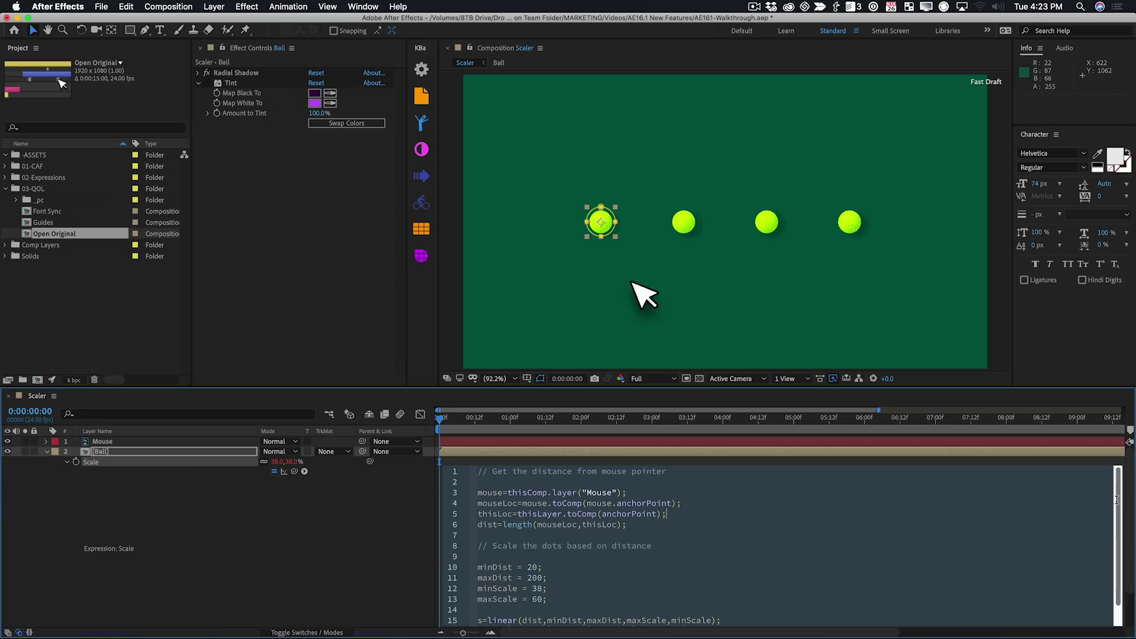
Review the full Scale expression and move the Mouse layer up to about 703.4, 738.3
scroll(1111, 484, "up", 1)
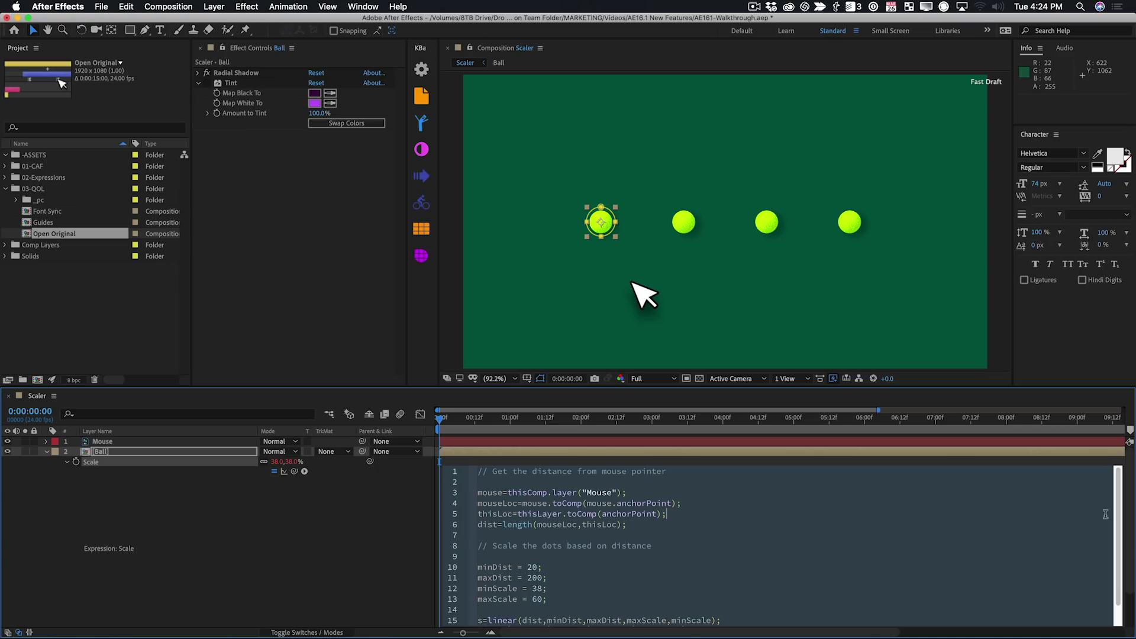
scroll(1119, 550, "down", 1)
scroll(1119, 550, "up", 1)
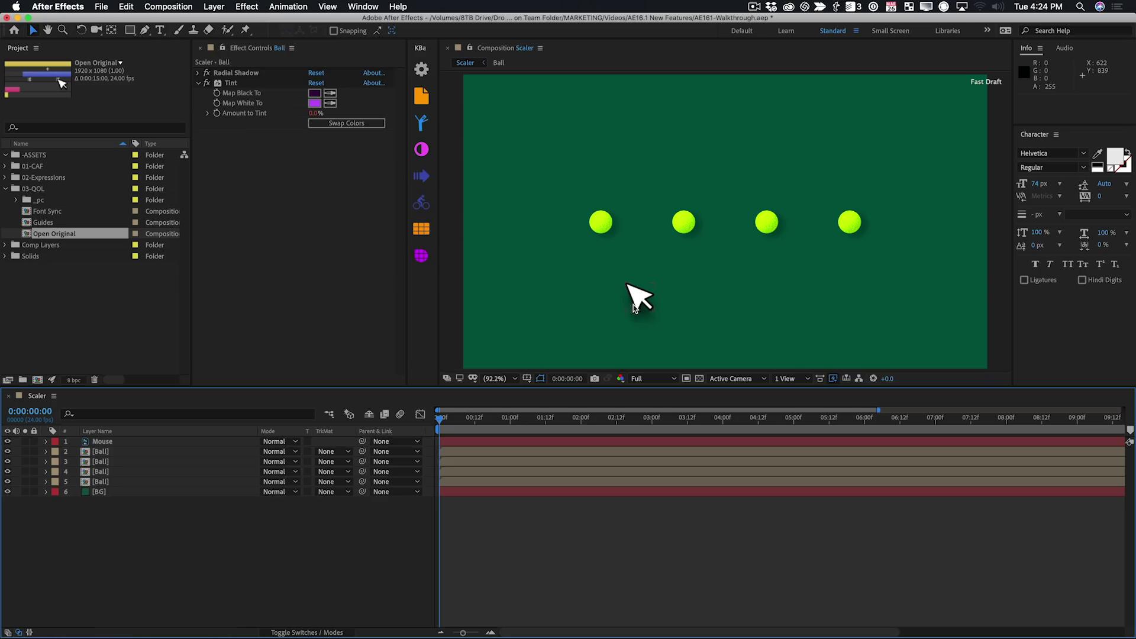
left_click_drag(642, 296, 656, 276)
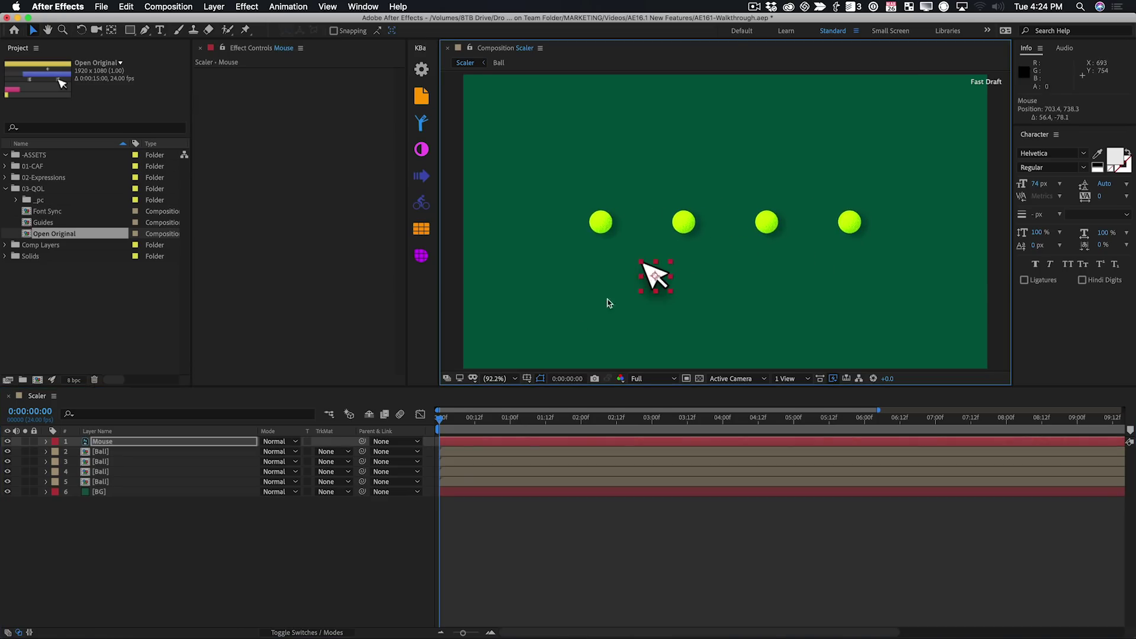
Add the prepared mouse-distance expression to the Amount to Tint property of the first Ball's Tint effect, and enlarge its editor
left_click(46, 451)
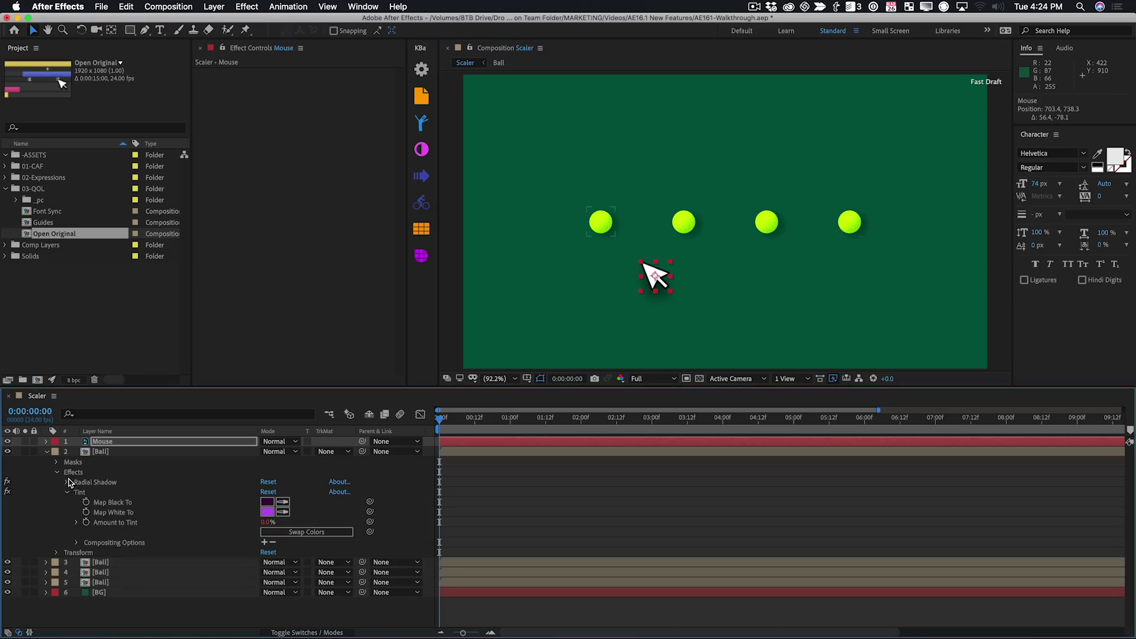
left_click(86, 522, "alt")
key("super+v")
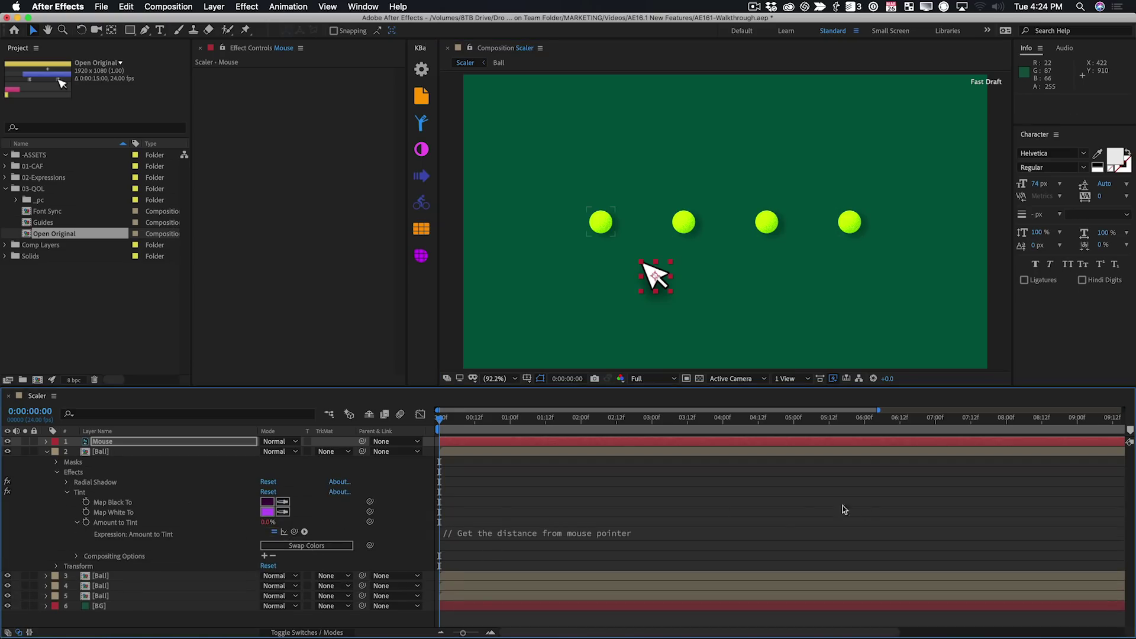
left_click(696, 536)
left_click_drag(1118, 551, 1118, 598)
left_click(737, 563)
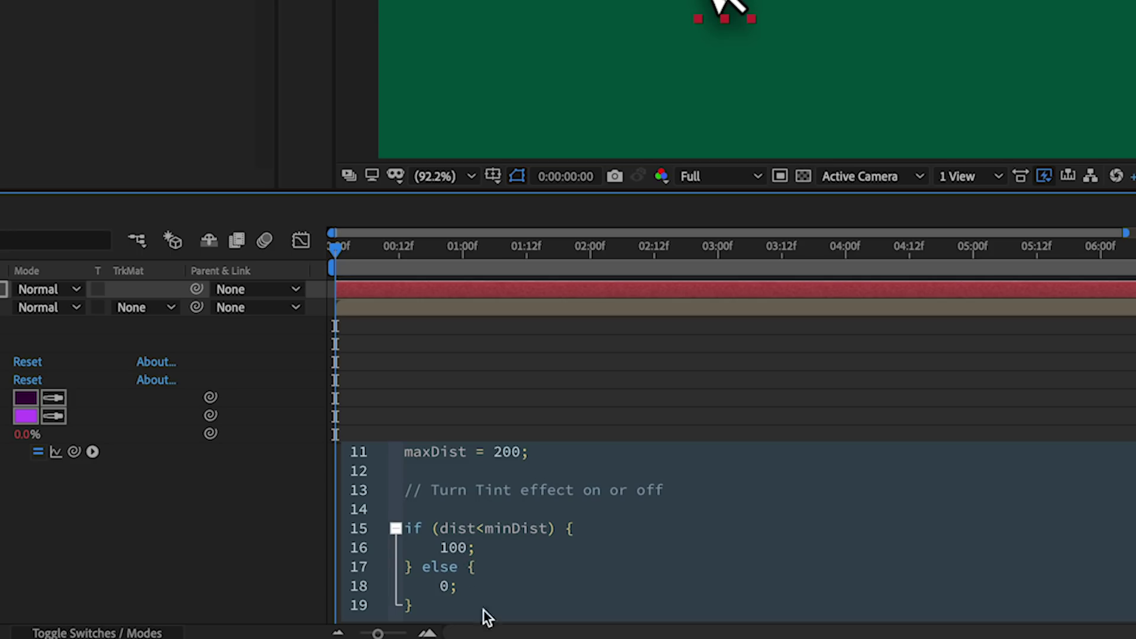
Fold and unfold the if/else block in the Amount to Tint expression and look through the surrounding lines
left_click(396, 530)
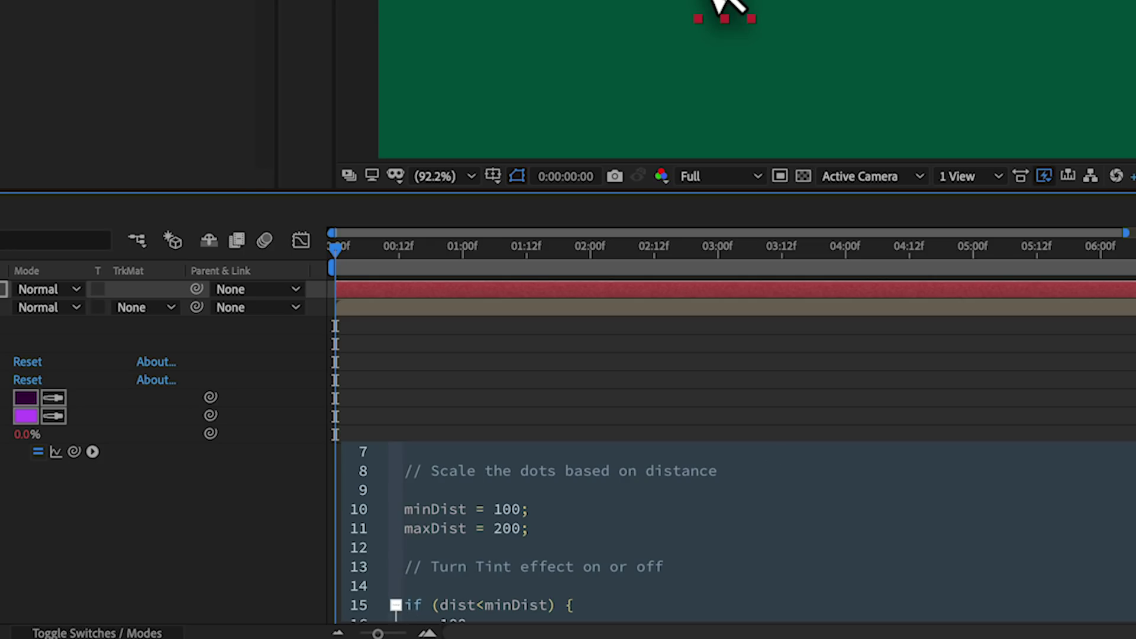
left_click(396, 605)
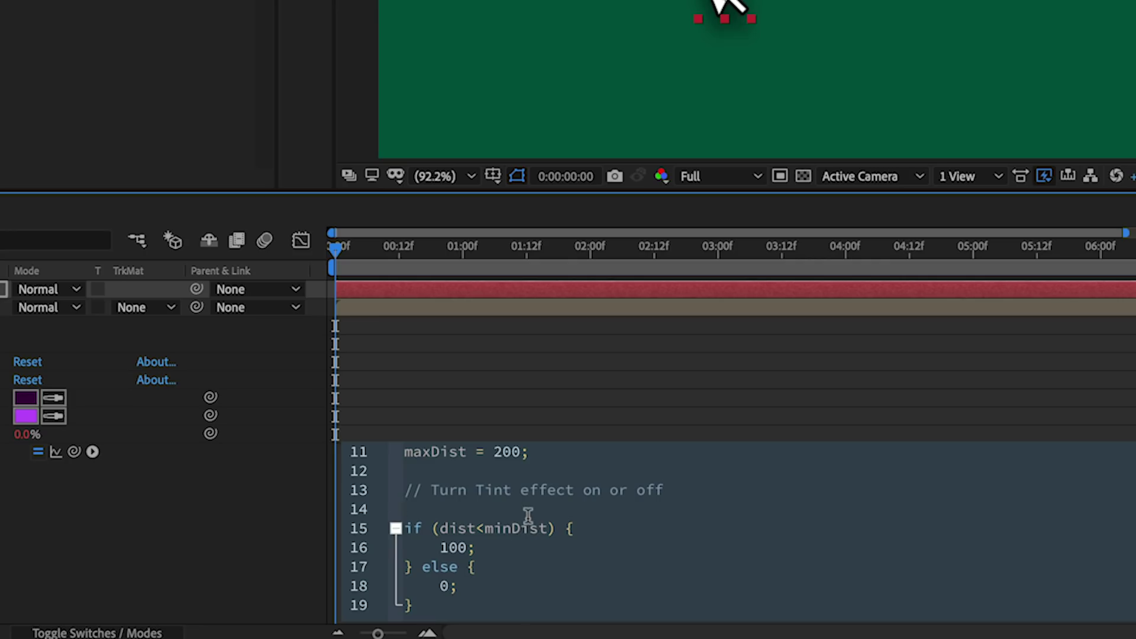
scroll(399, 530, "up", 2)
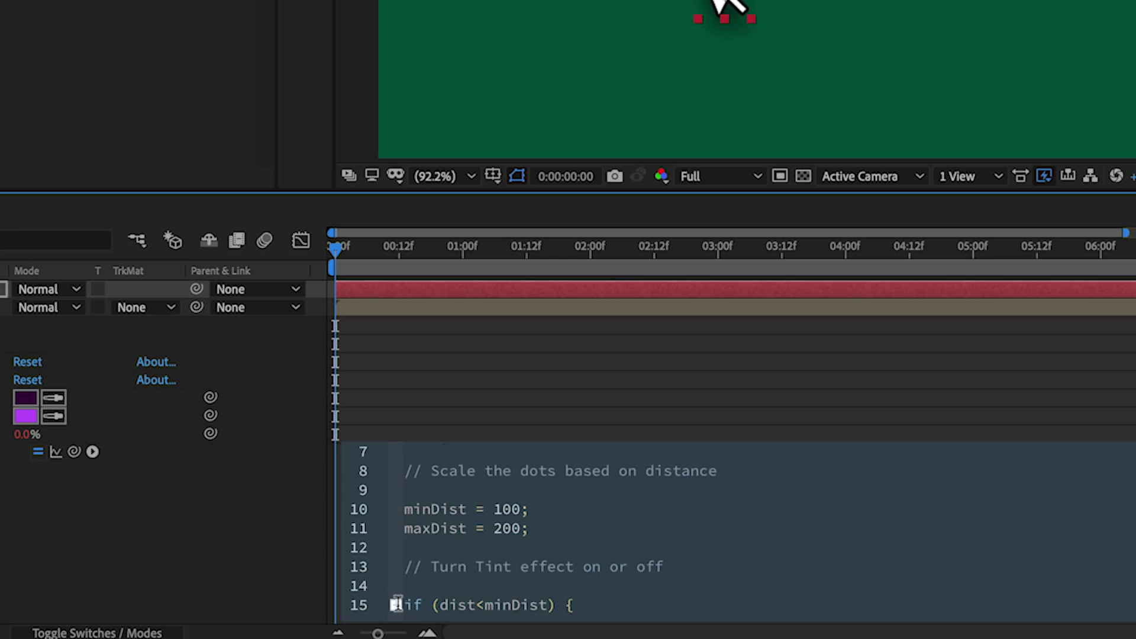
scroll(482, 533, "down", 2)
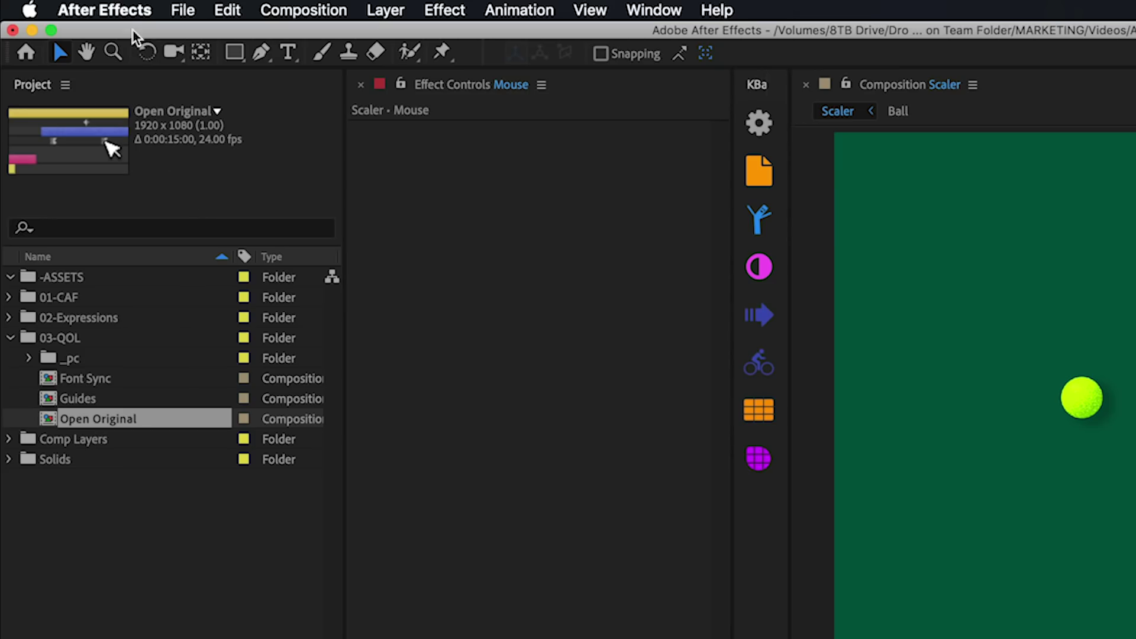
Open the Scripting & Expressions preferences and set the Expression Editor font size to 12
left_click(74, 7)
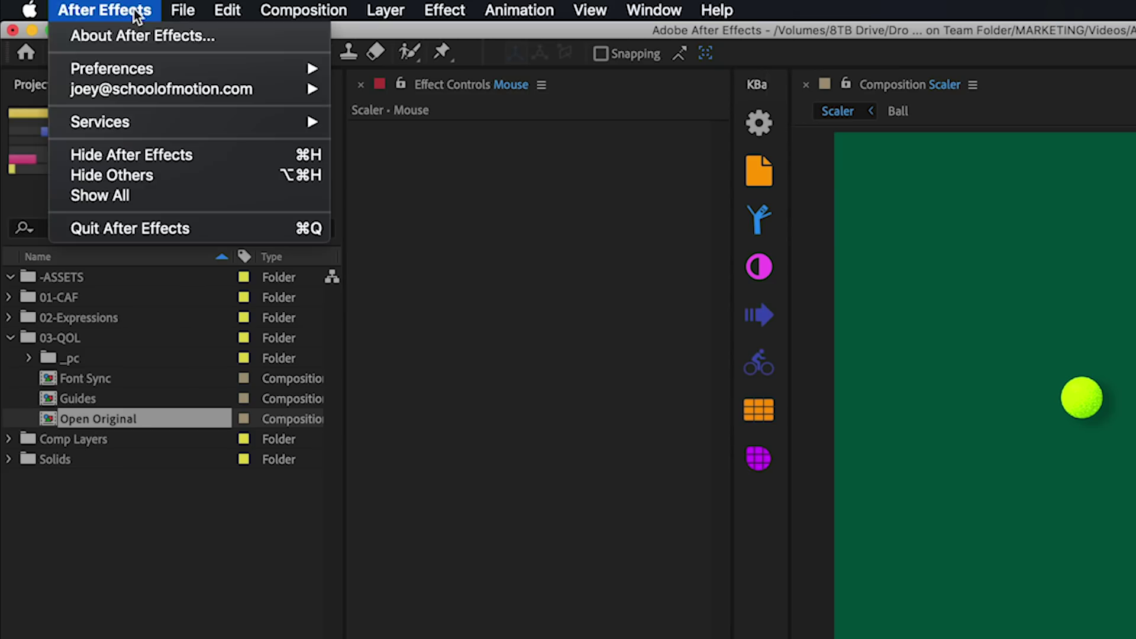
mouse_move(258, 68)
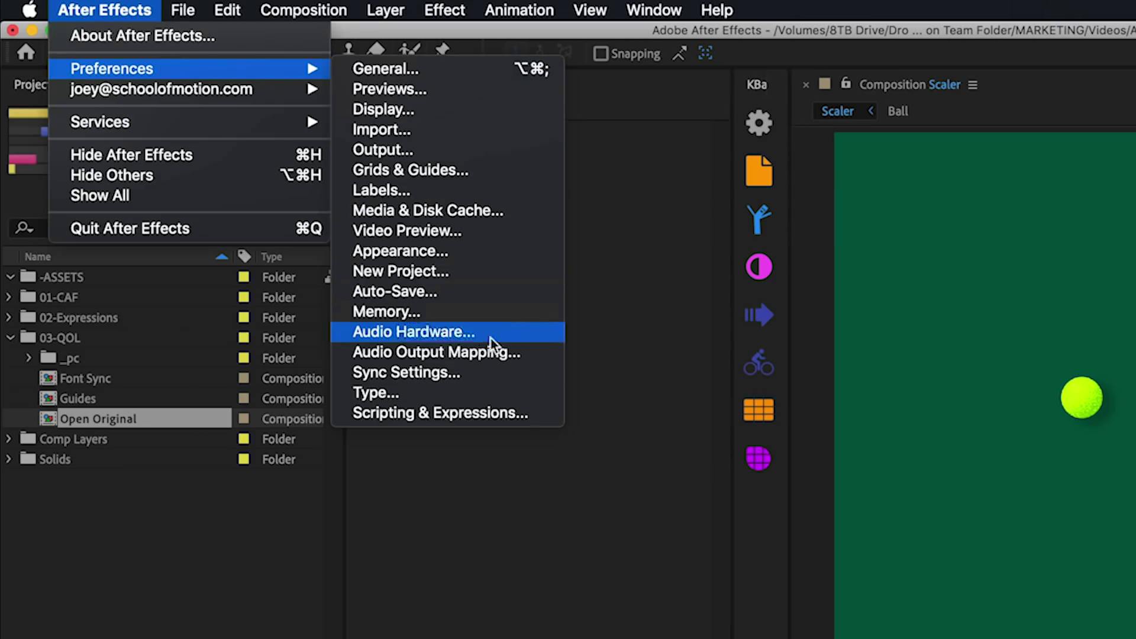
left_click(534, 412)
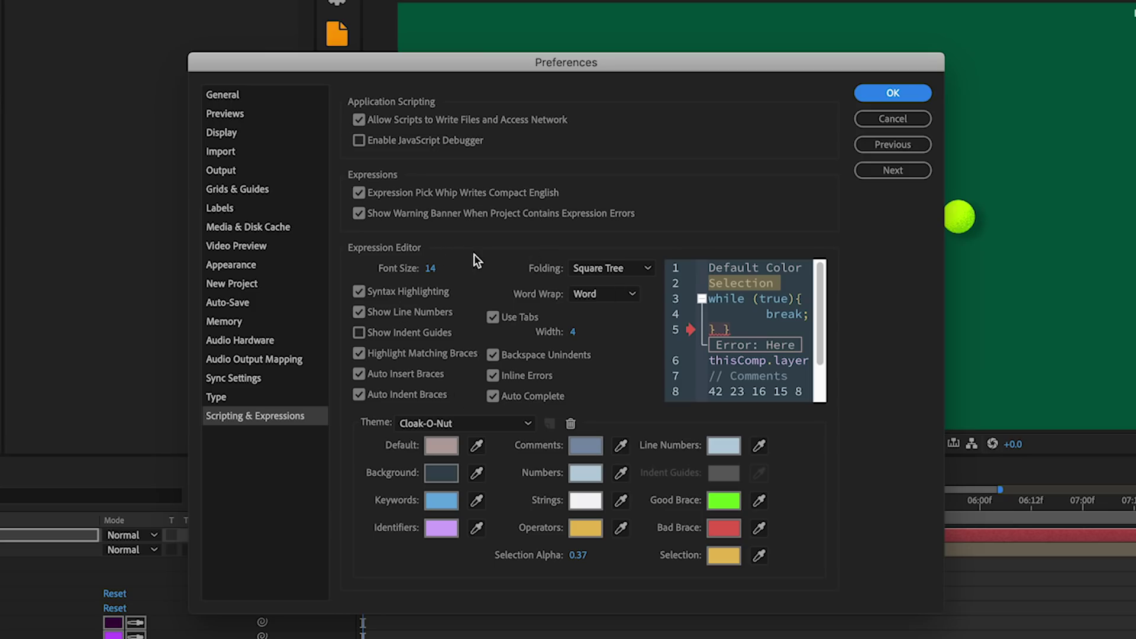
left_click_drag(525, 78, 527, 4)
left_click(432, 197)
type("12")
key("Return")
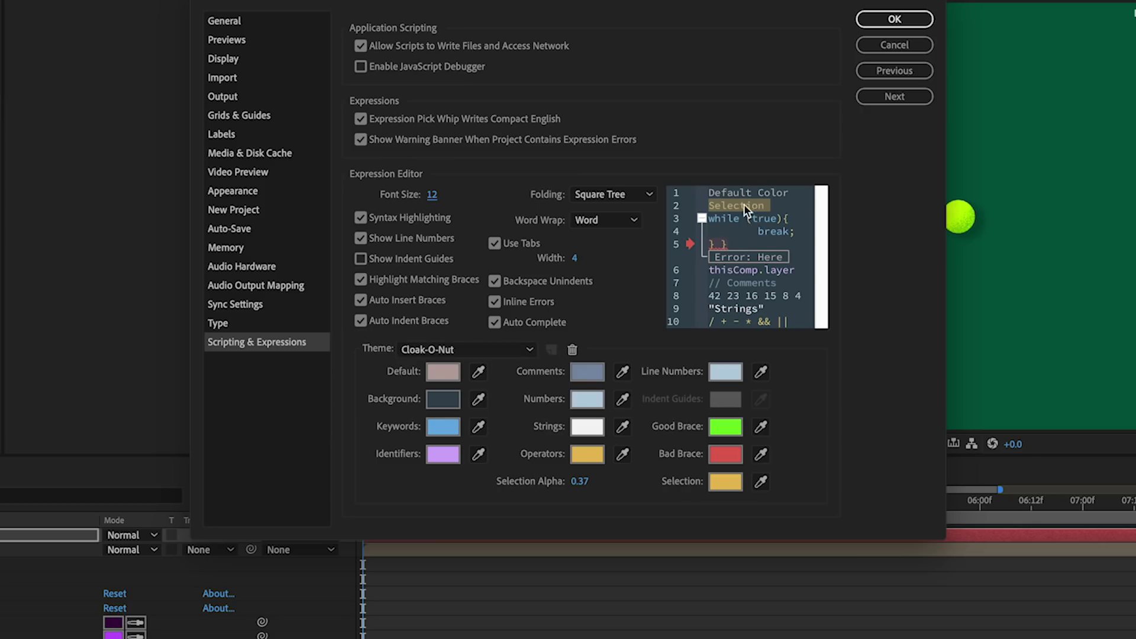
Preview the After Effects High Contrast and Labels themes, apply Playground, and view the Amount to Tint expression in it
left_click(520, 350)
left_click(510, 397)
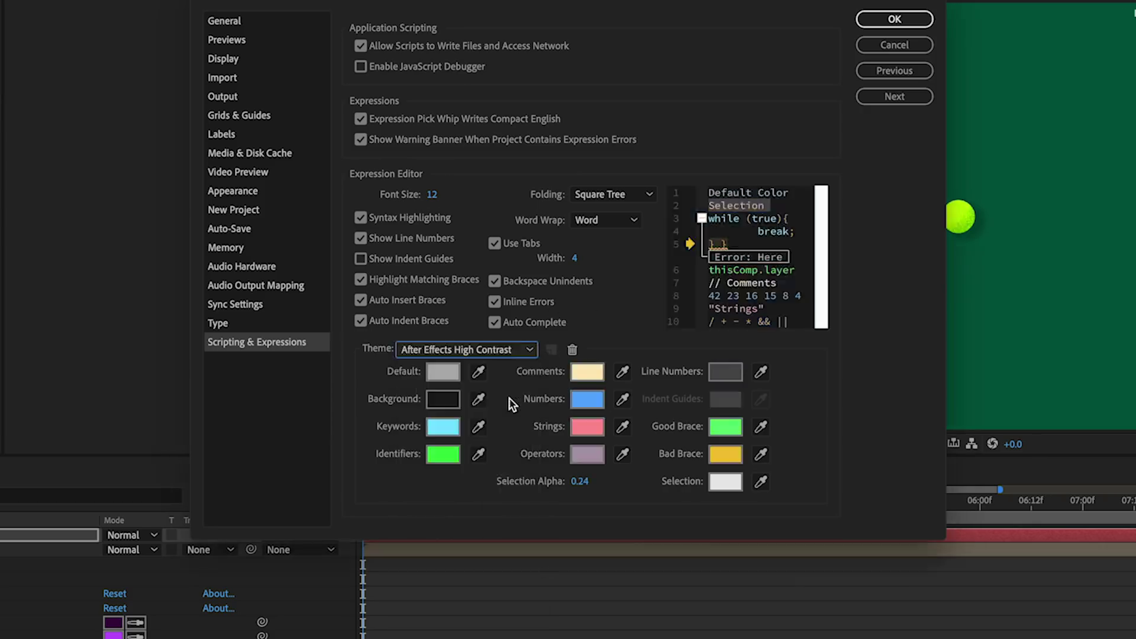
left_click(503, 351)
left_click(465, 600)
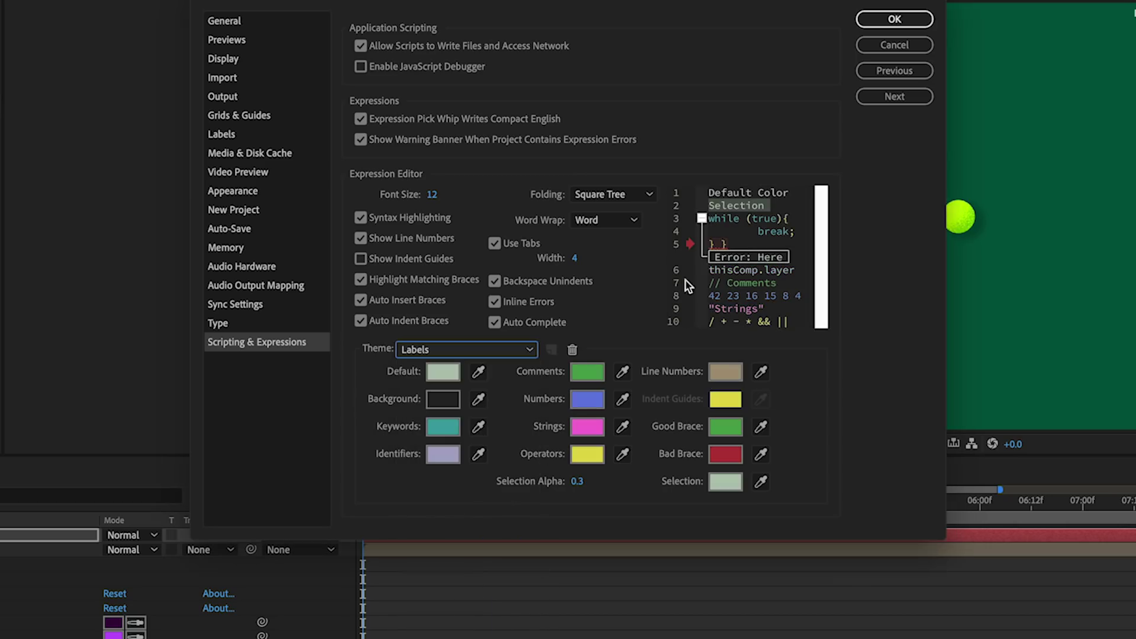
left_click(473, 350)
left_click(465, 622)
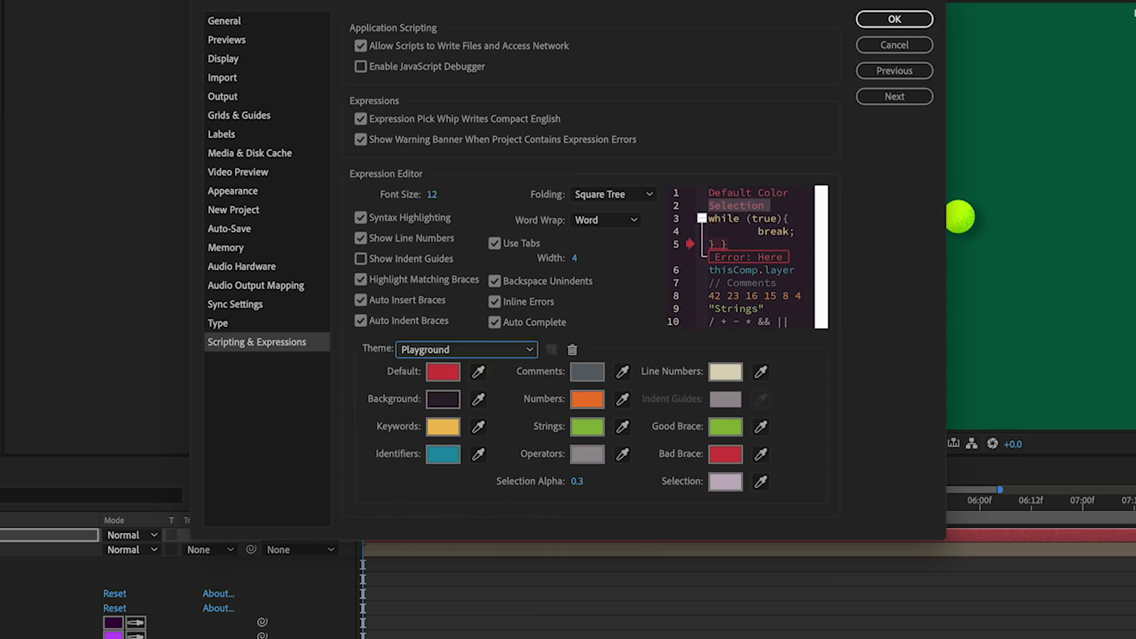
left_click(894, 18)
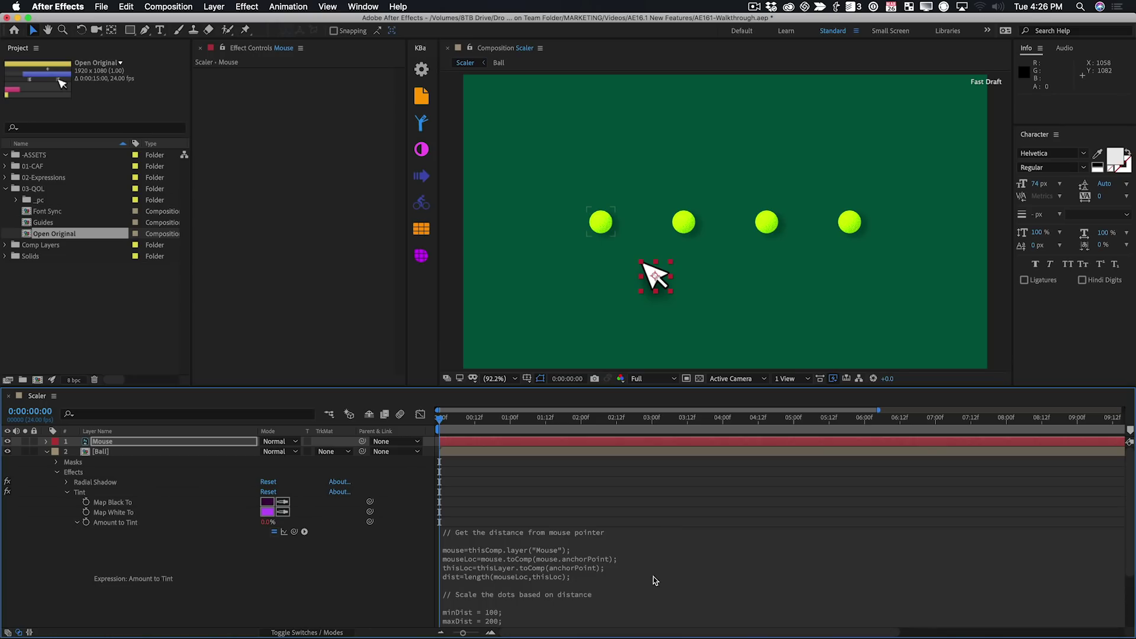
left_click(656, 580)
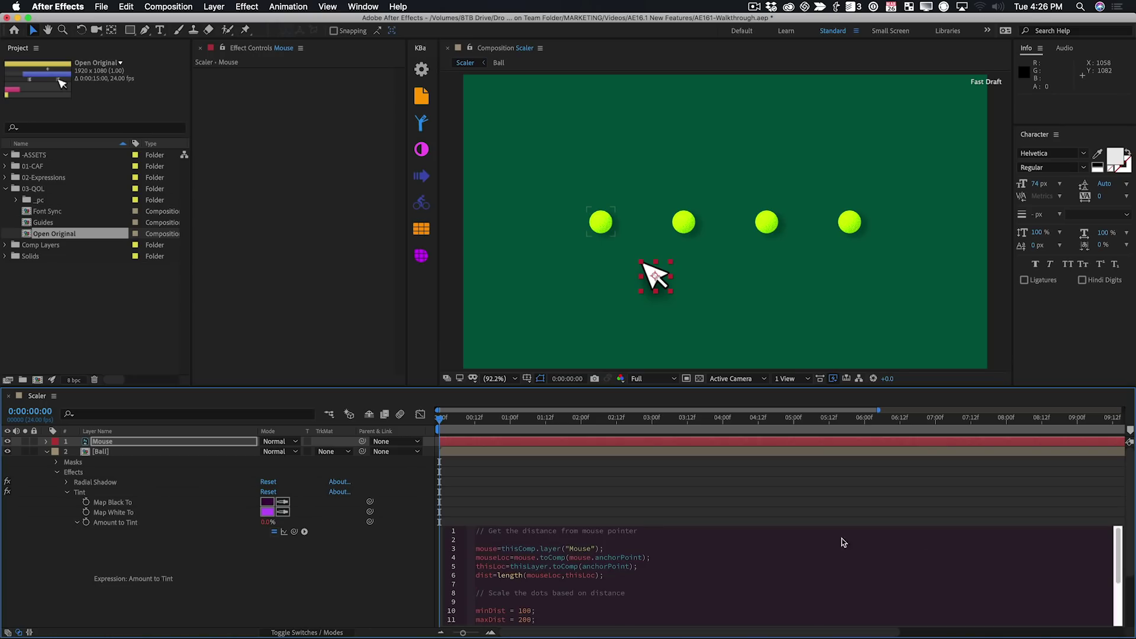
mouse_move(1118, 558)
left_mouse_down()
mouse_move(1116, 601)
mouse_move(1100, 545)
left_mouse_up()
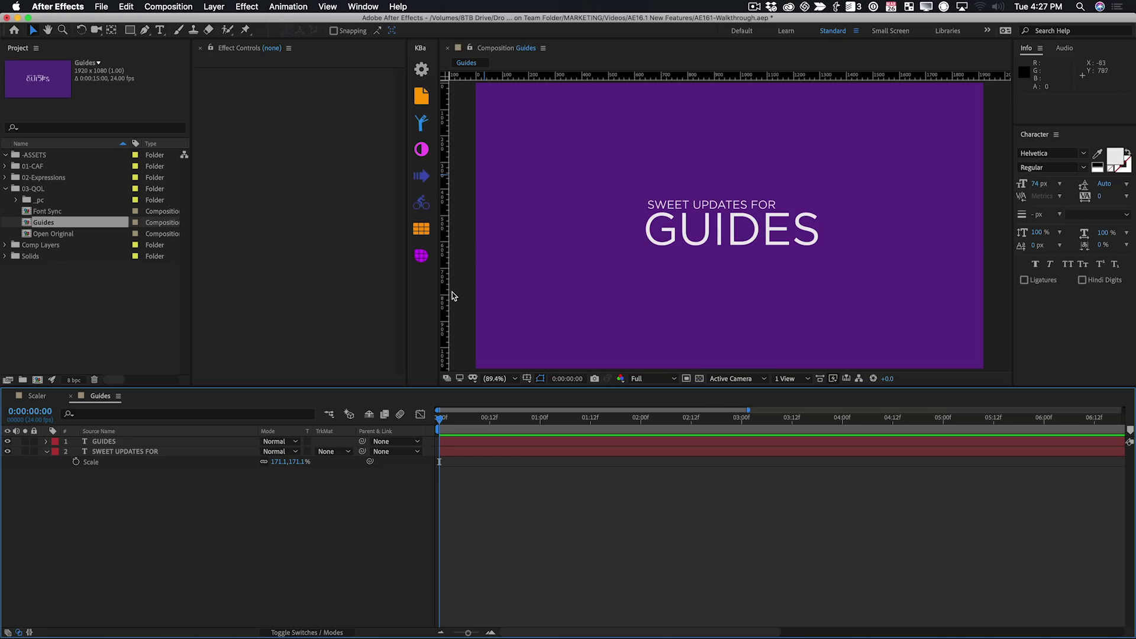
In the Guides composition, align a vertical guide with the text's left edge and place horizontal guides at about 440.5 and 614.9
left_click_drag(445, 300, 668, 198)
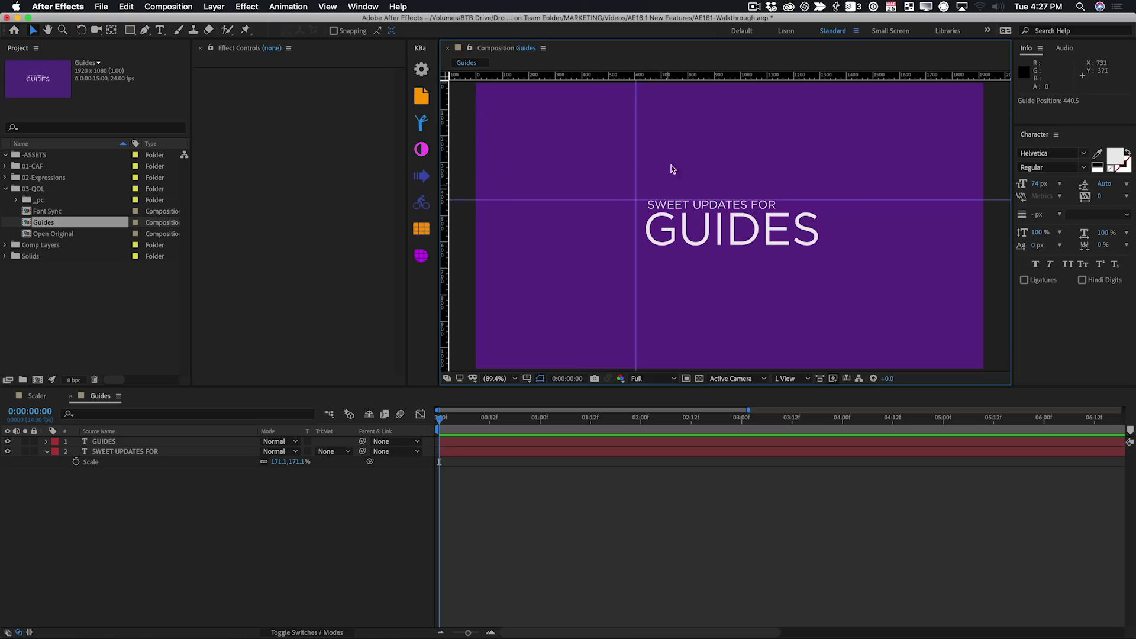
left_click_drag(636, 288, 646, 287)
left_click_drag(692, 75, 725, 247)
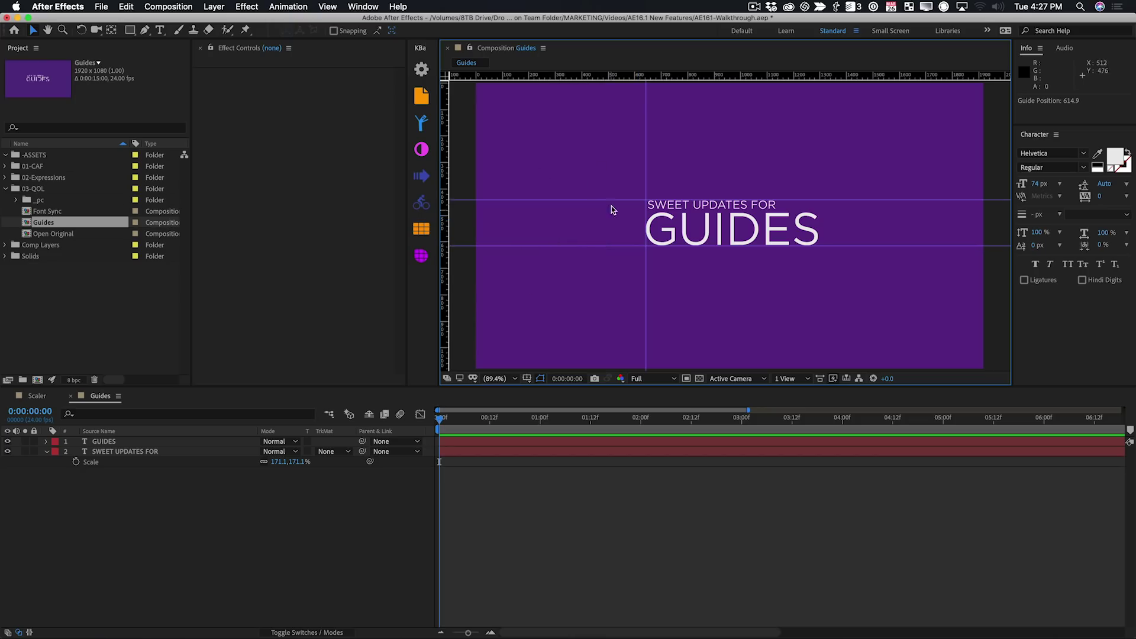
Duplicate the Guides composition, open the copy to check its guides, and undo the duplication
left_click(27, 222)
key("super+d")
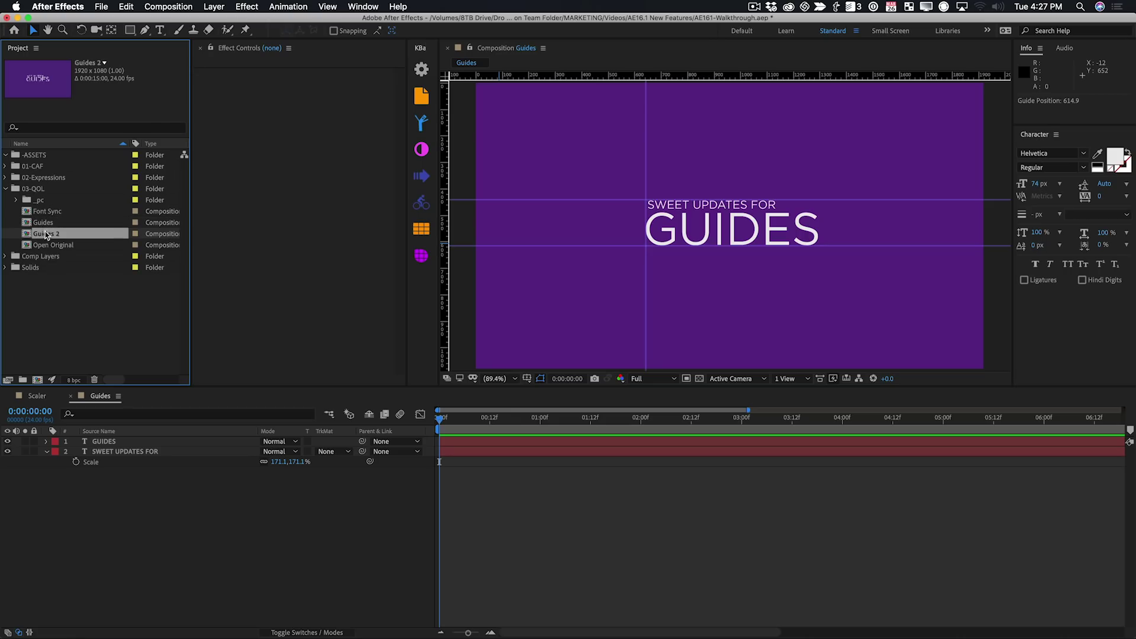
double_click(45, 233)
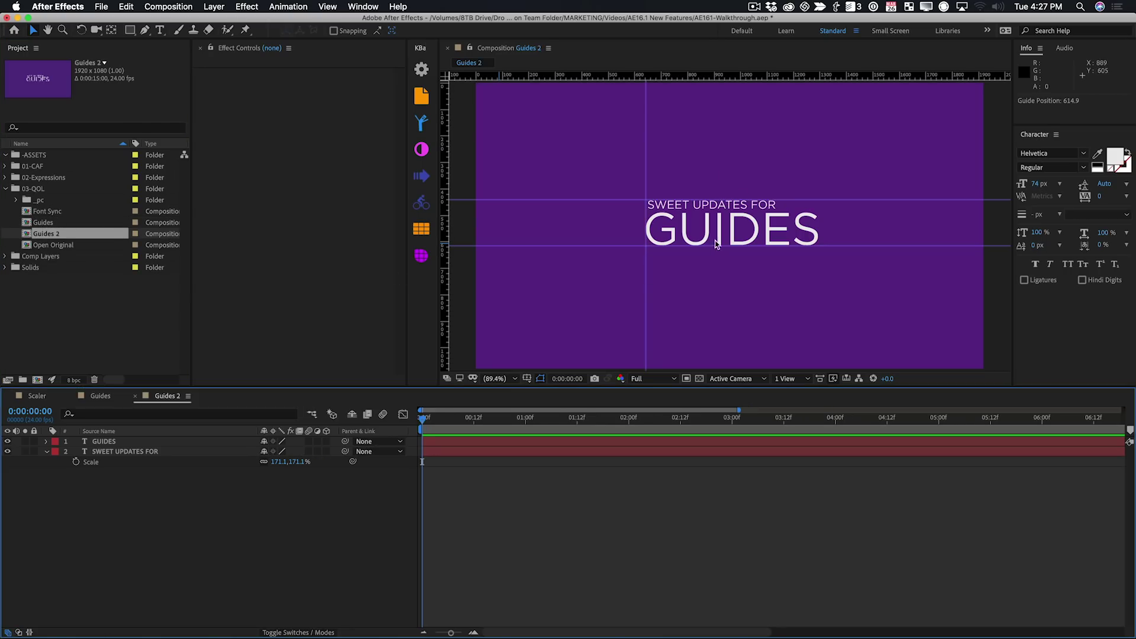
key("super+z")
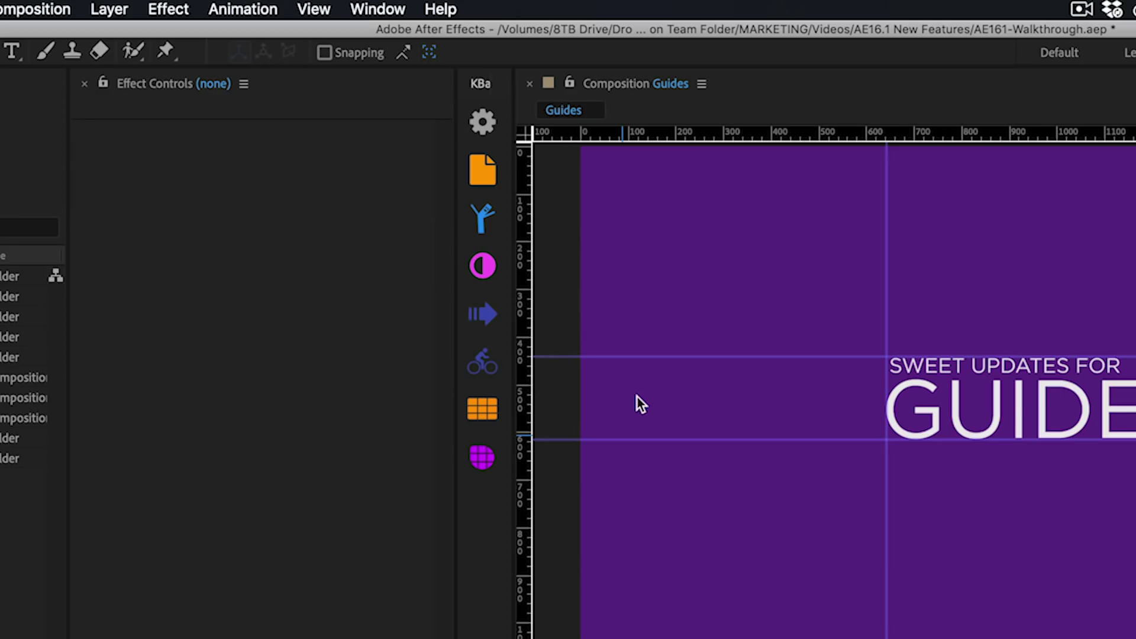
Export the Guides composition's guides as the guide template file guide.guides in the AE16.1 New Features folder
left_click(312, 9)
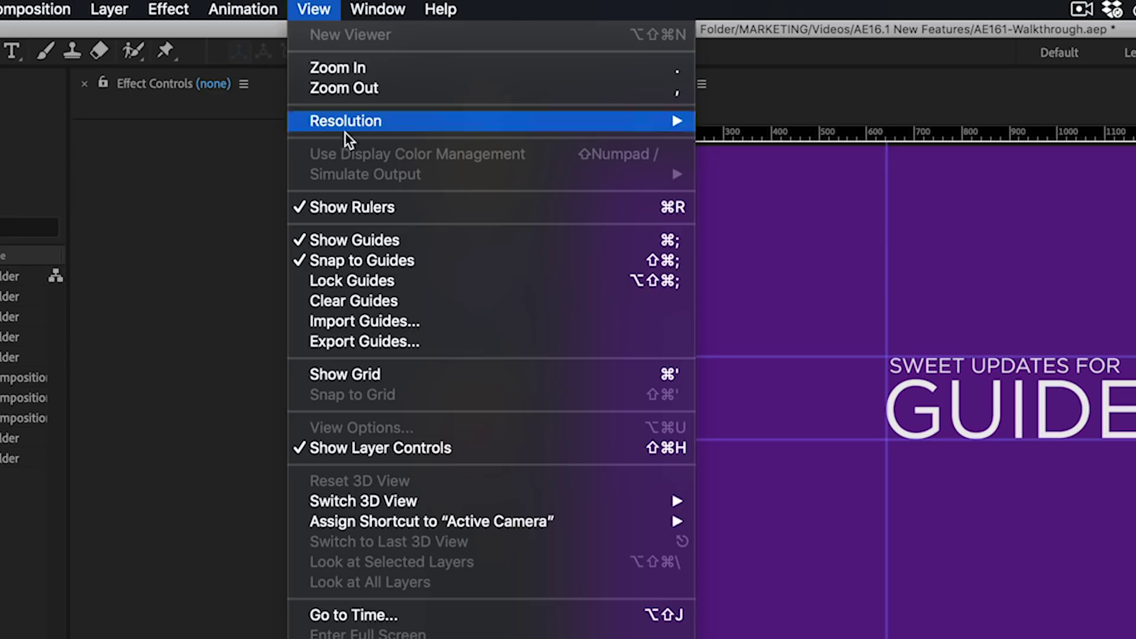
left_click(393, 343)
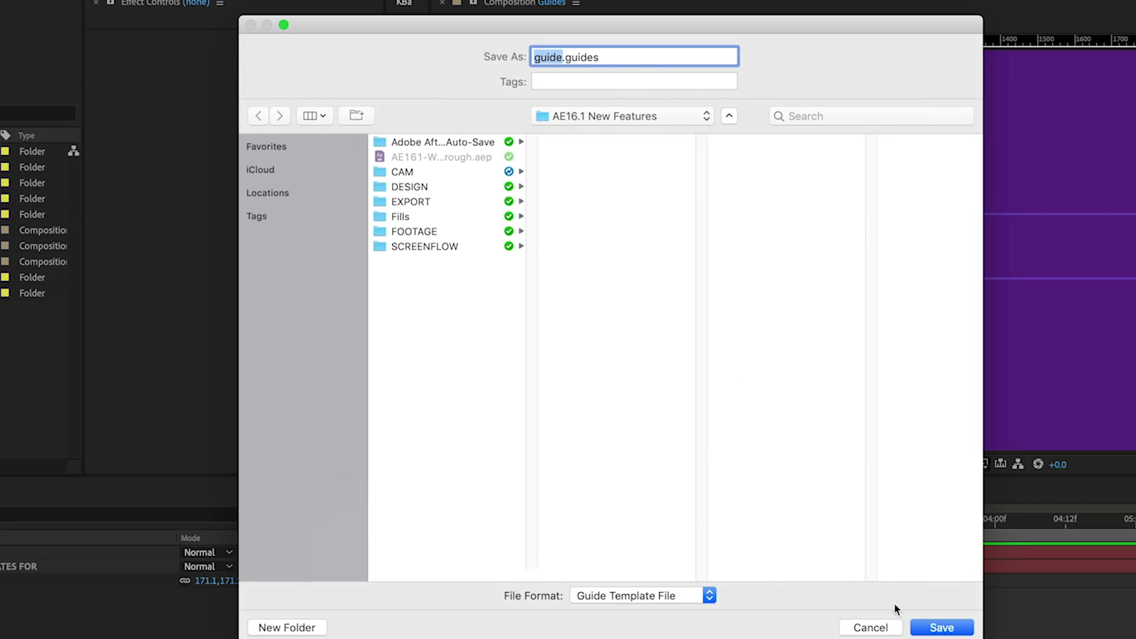
left_click(942, 626)
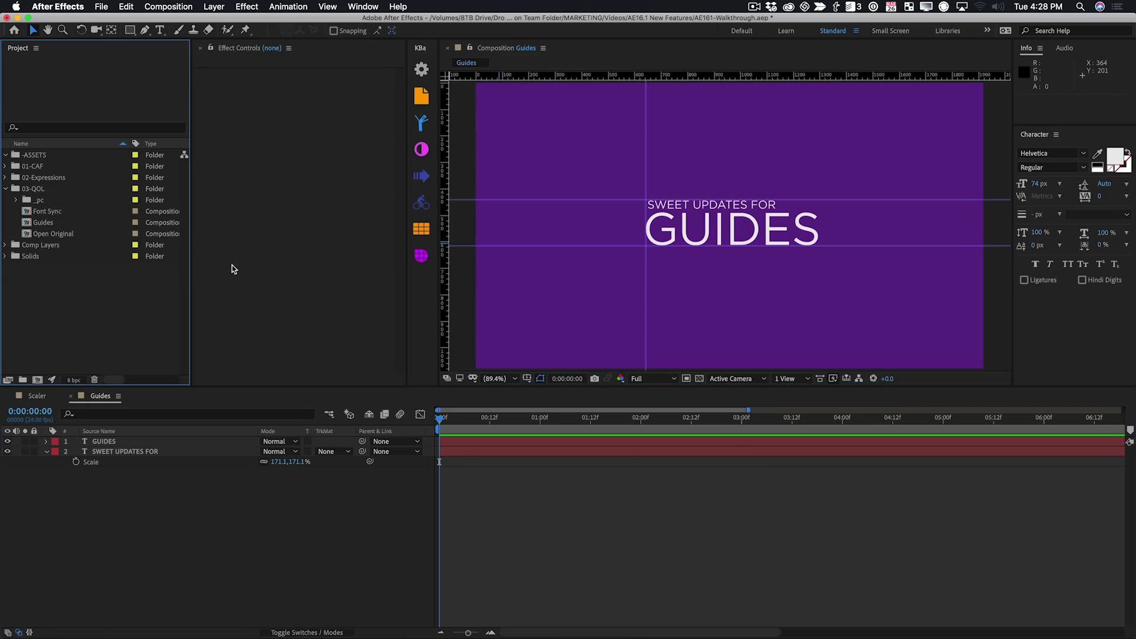
Create a new 1920 x 1080 composition with the default settings and import the exported guide template into it
key("super+n")
left_click(805, 390)
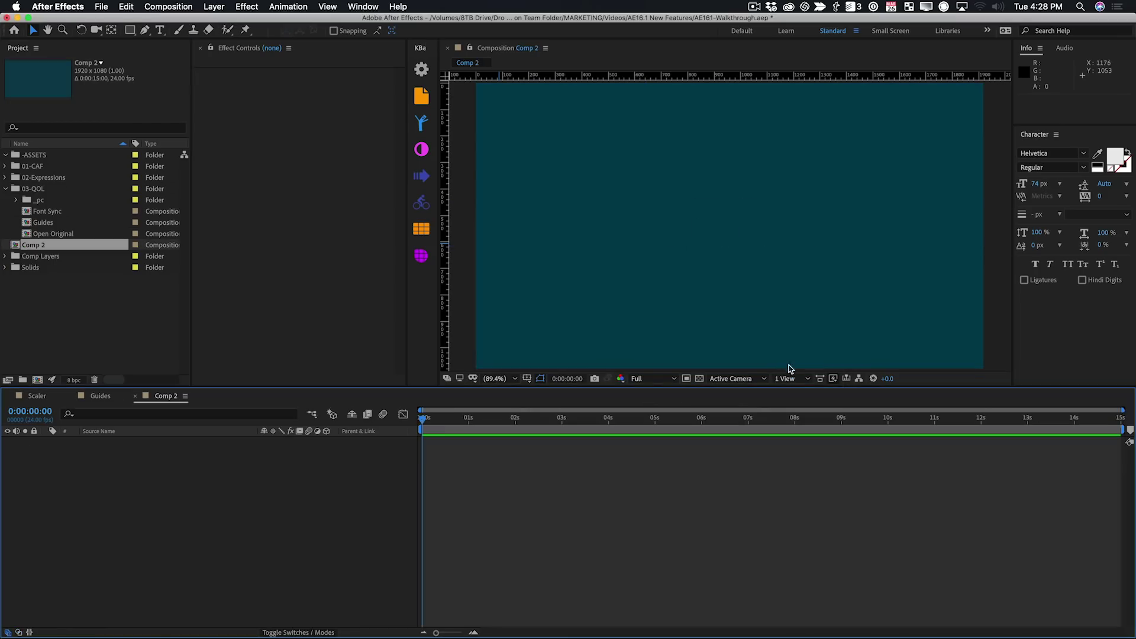
left_click(327, 7)
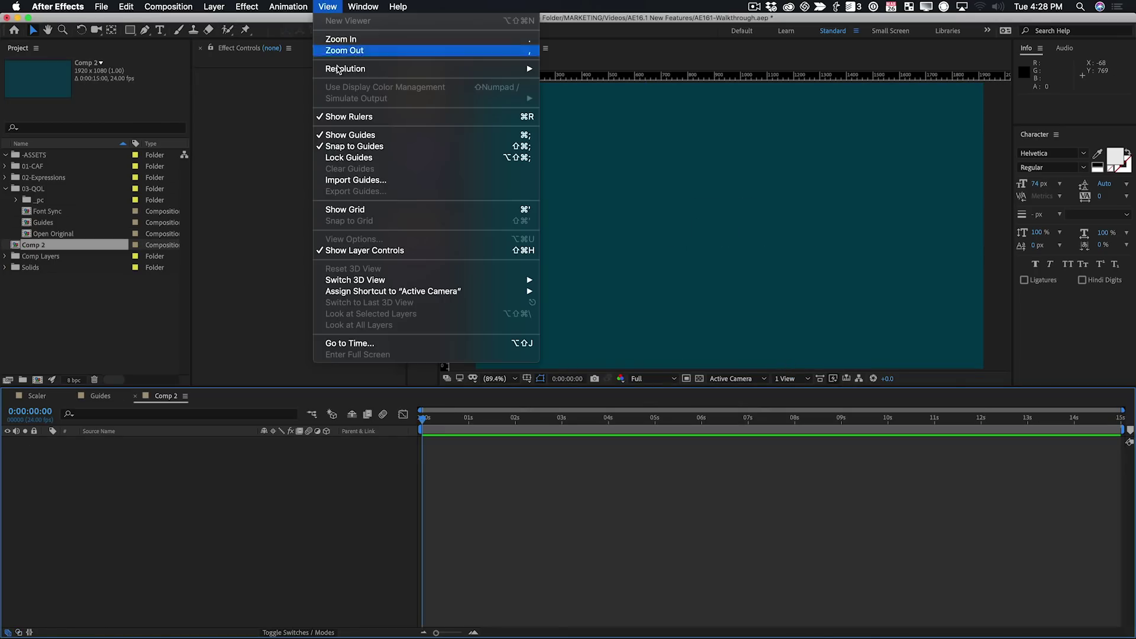
left_click(357, 182)
left_click(437, 153)
key("Return")
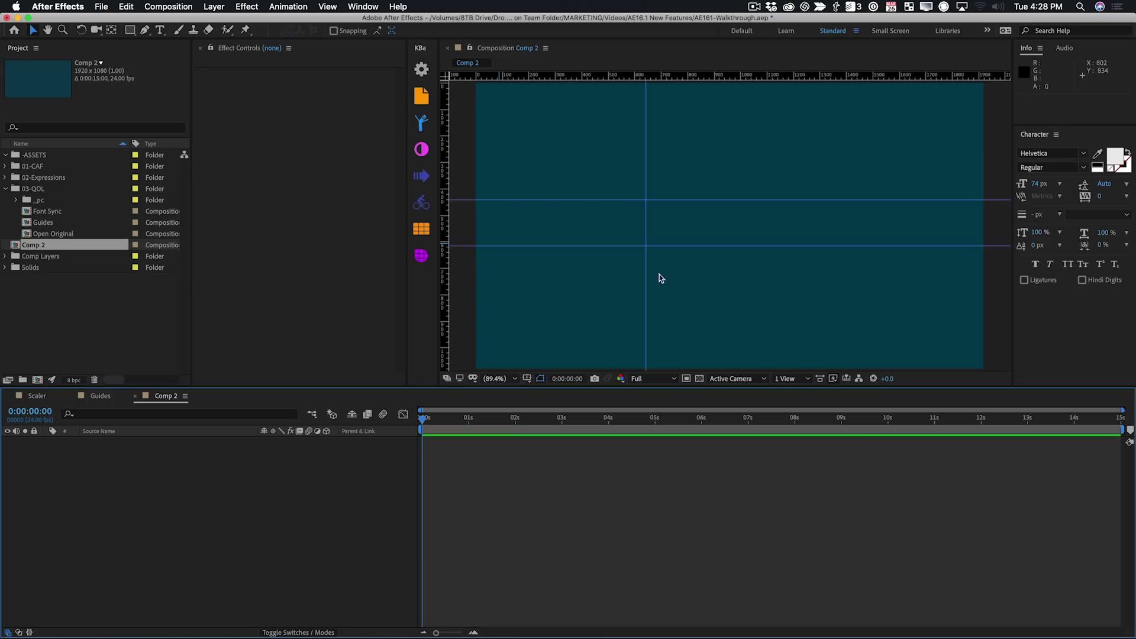
Delete the Comp 2 composition from the project
left_click(18, 246)
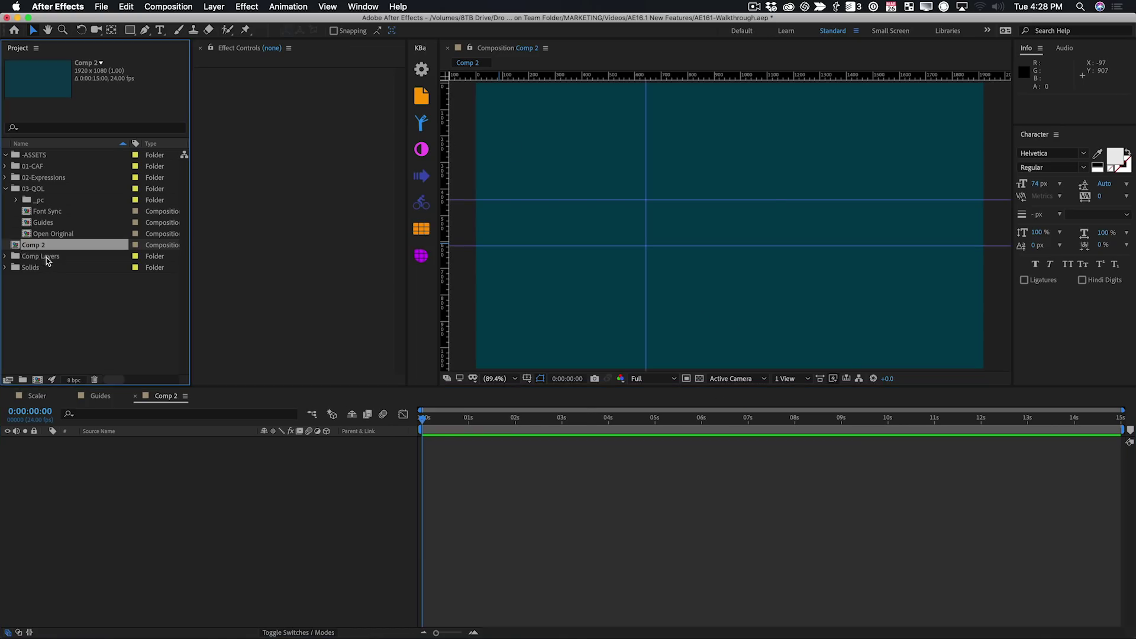
key("Delete")
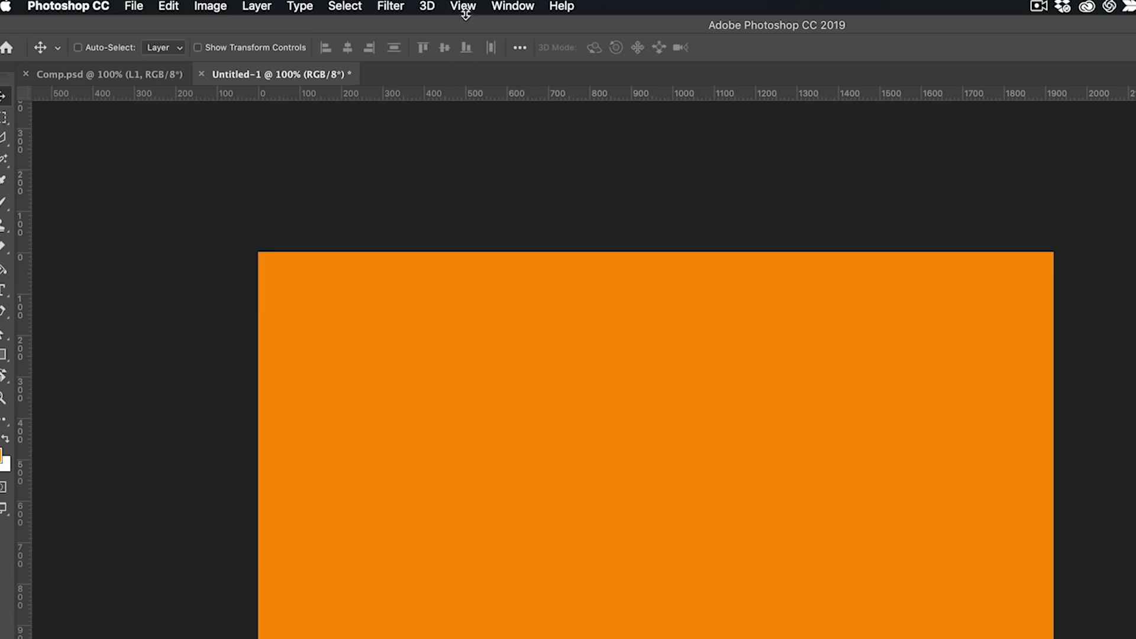
In Photoshop, start a new guide layout for the untitled orange document with 3 columns and 3 rows
left_click(342, 7)
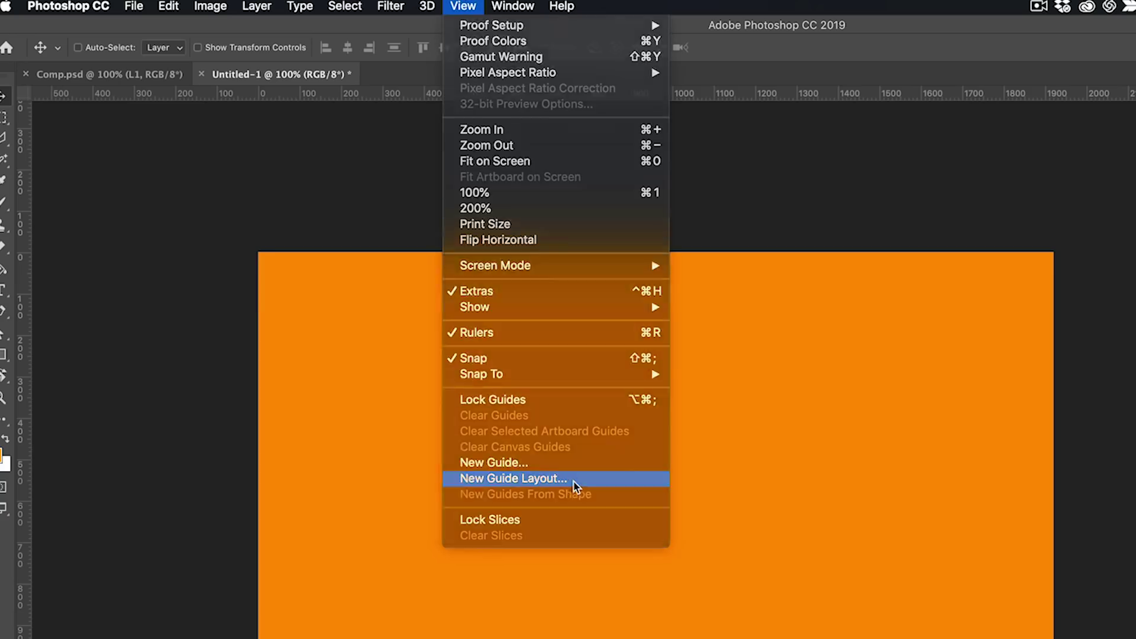
left_click(567, 478)
left_click_drag(795, 121, 833, 200)
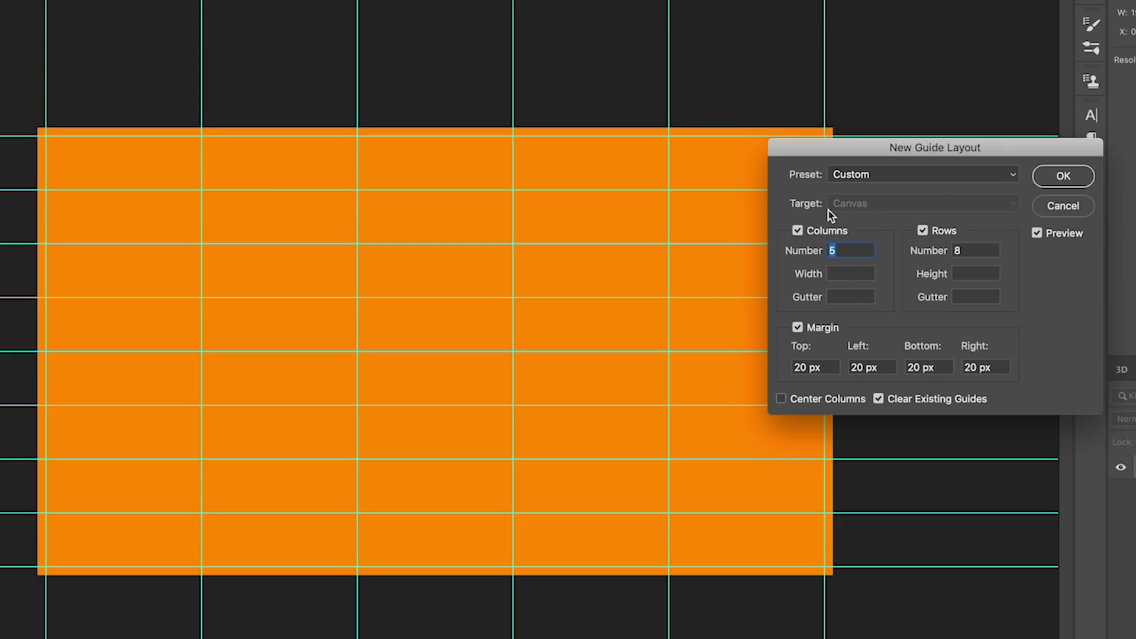
type("3")
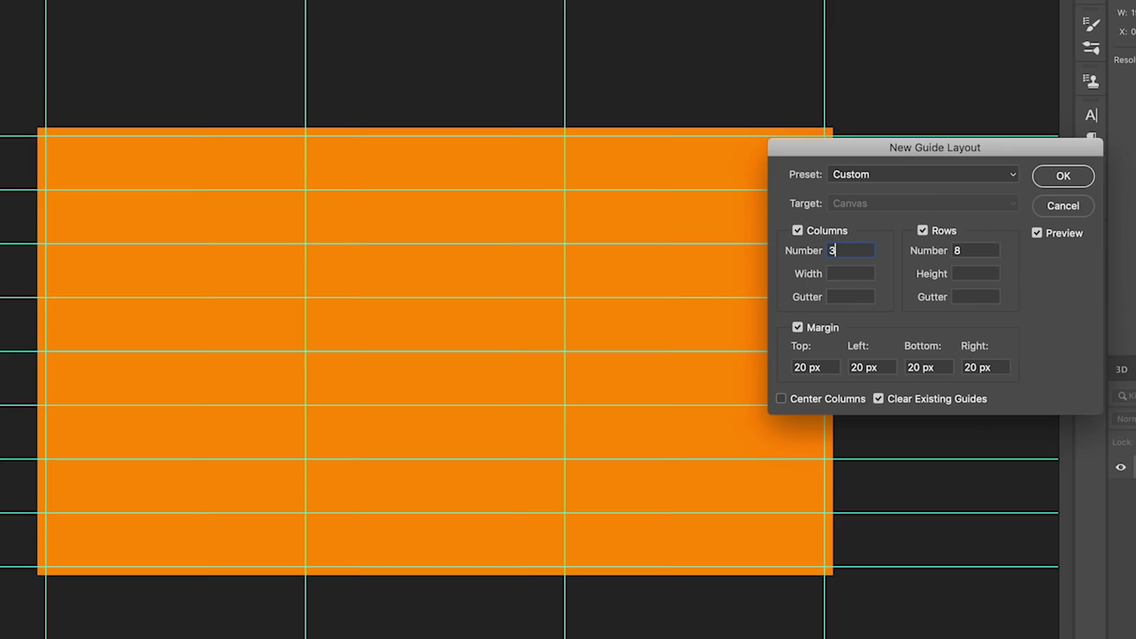
double_click(963, 250)
type("3")
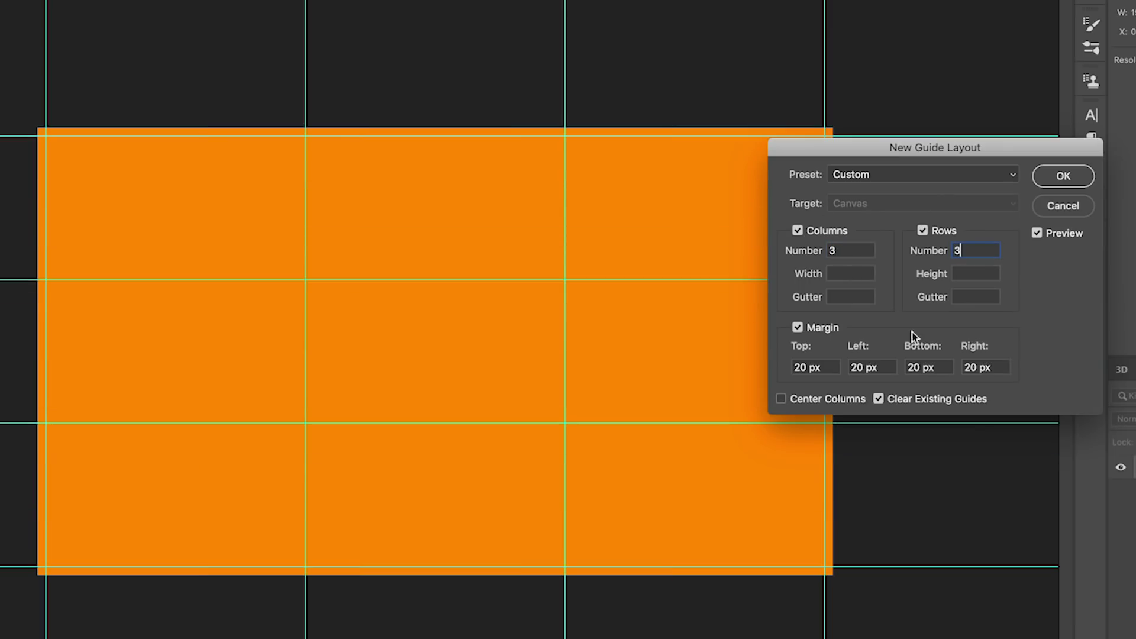
Change the guide layout to 12 columns with a column gutter of 10 and apply it
double_click(858, 250)
type("12")
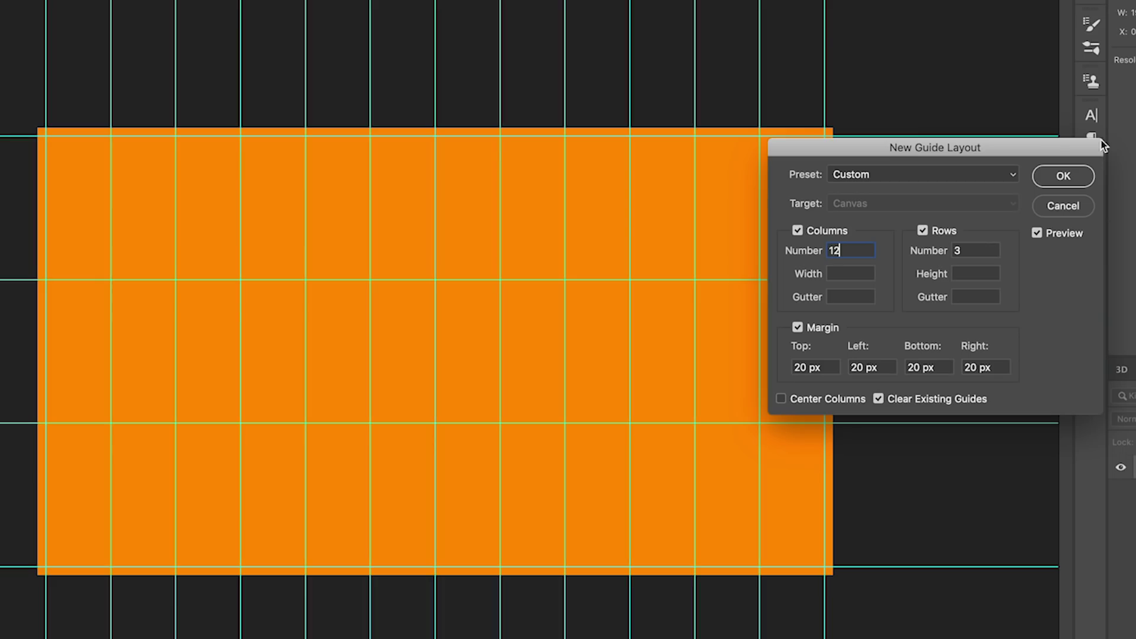
double_click(959, 250)
left_click(840, 274)
left_click(844, 297)
type("10")
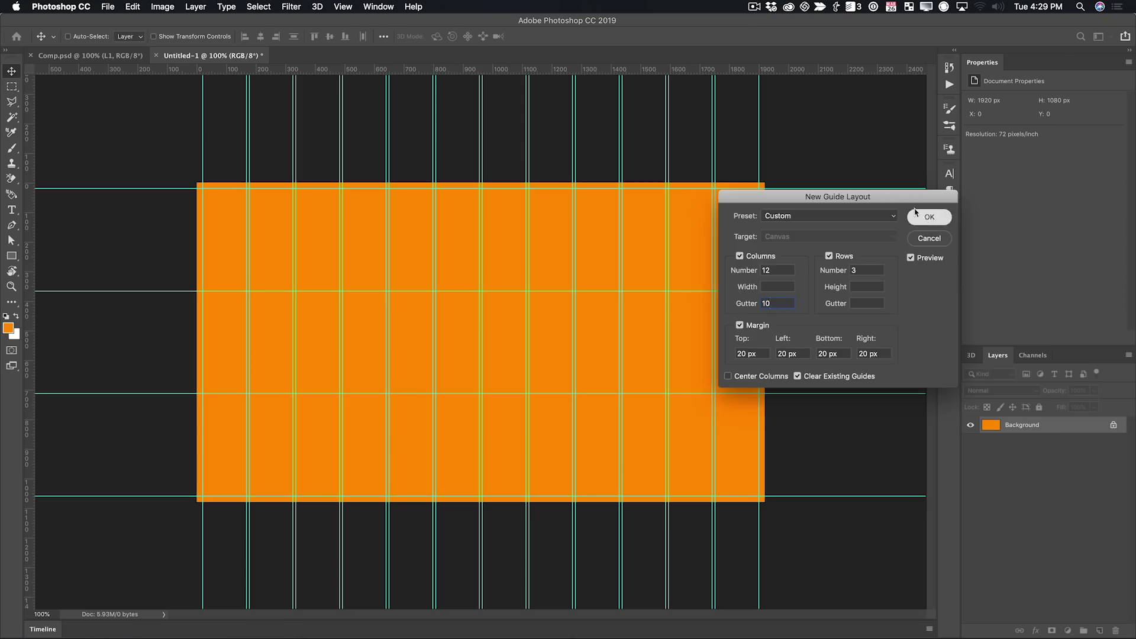
left_click(917, 215)
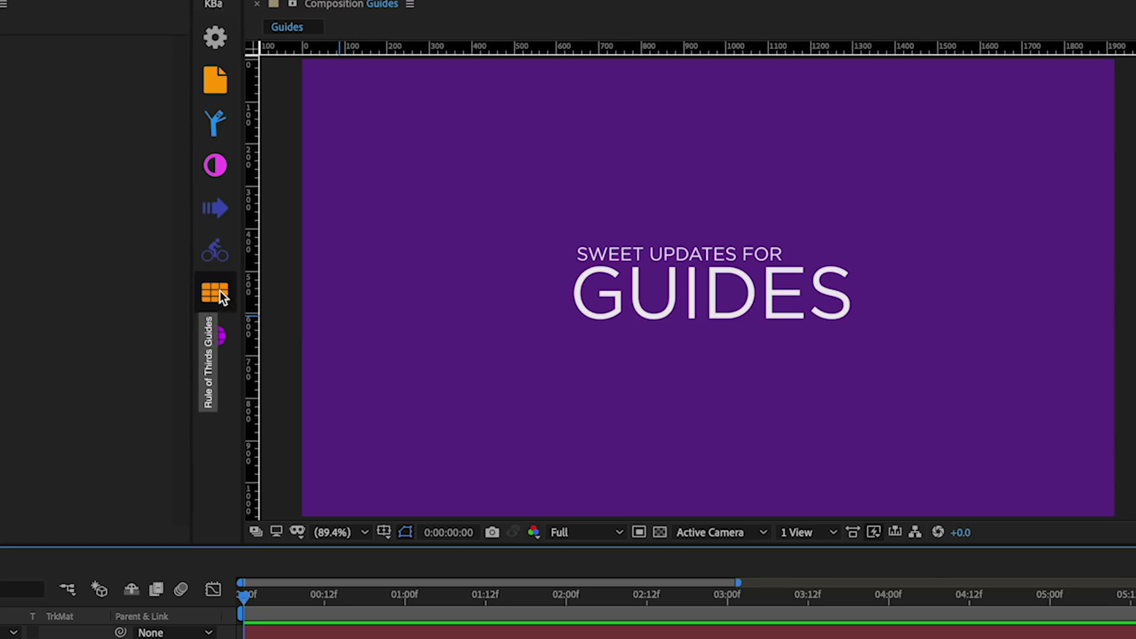
In After Effects, add rule-of-thirds guides to the Guides composition and to a new 1080 x 1080 px composition
left_click(218, 290)
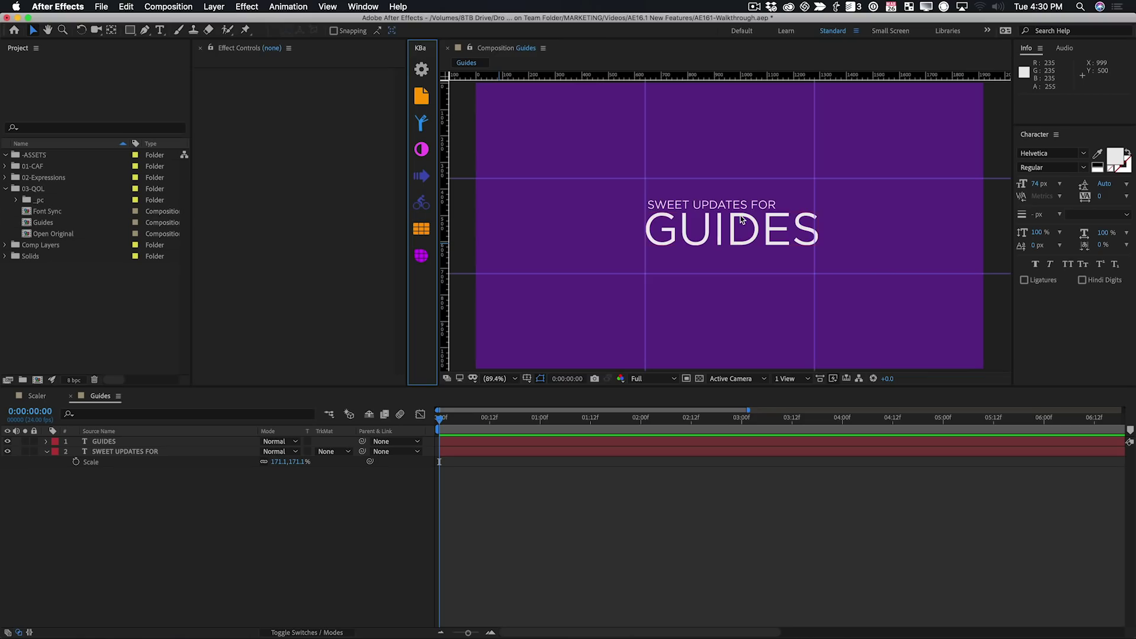
key("super+n")
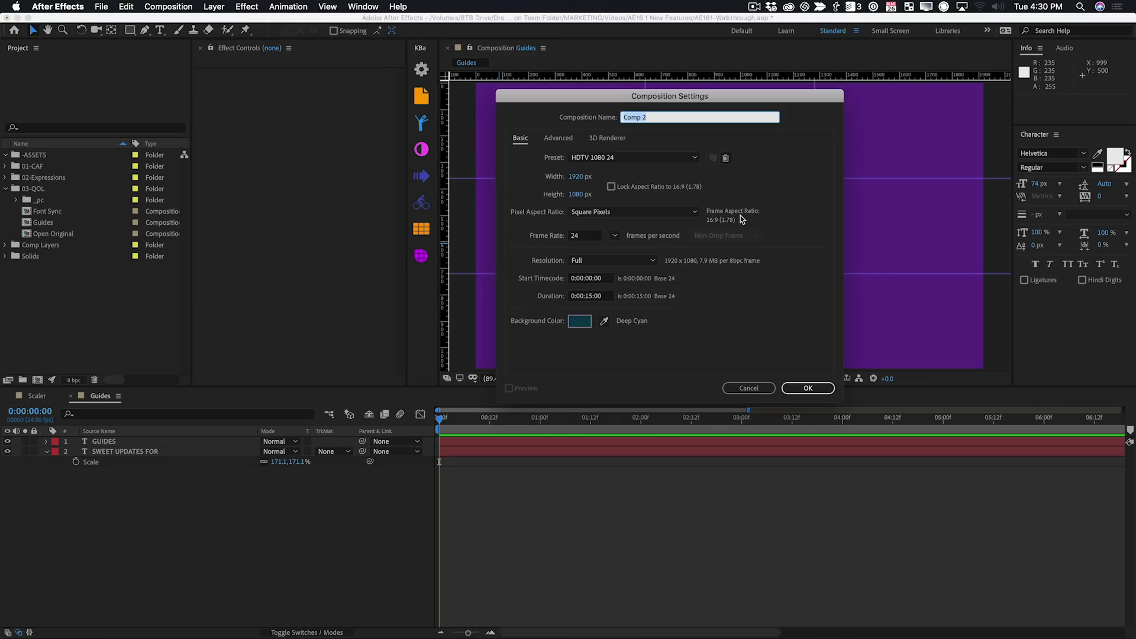
left_click(579, 178)
type("1080")
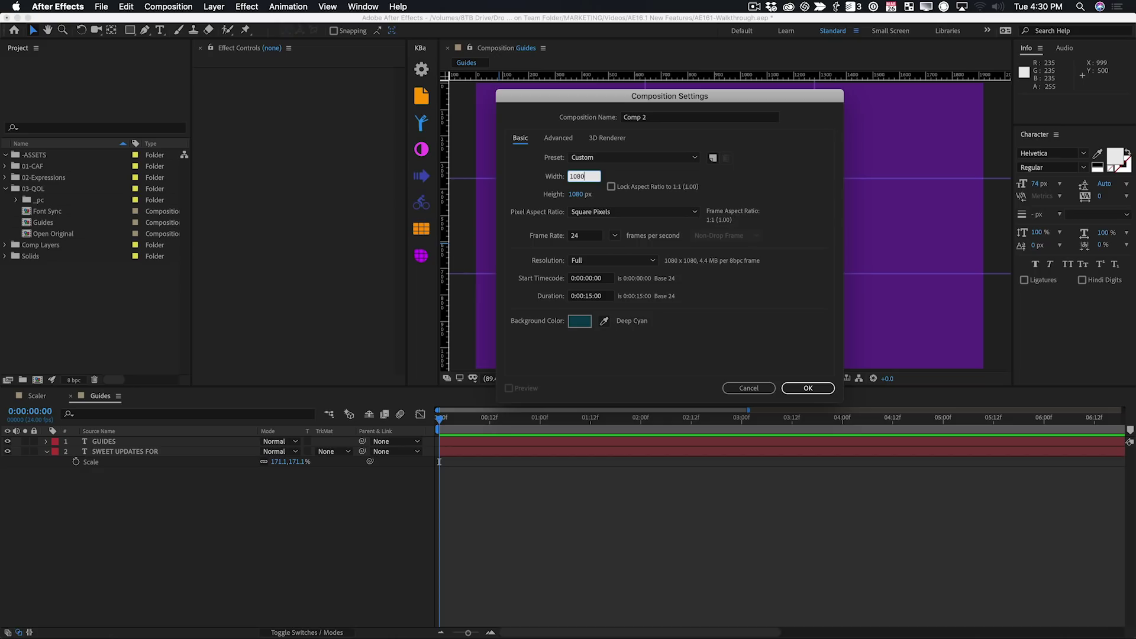
key("Return")
left_click(421, 229)
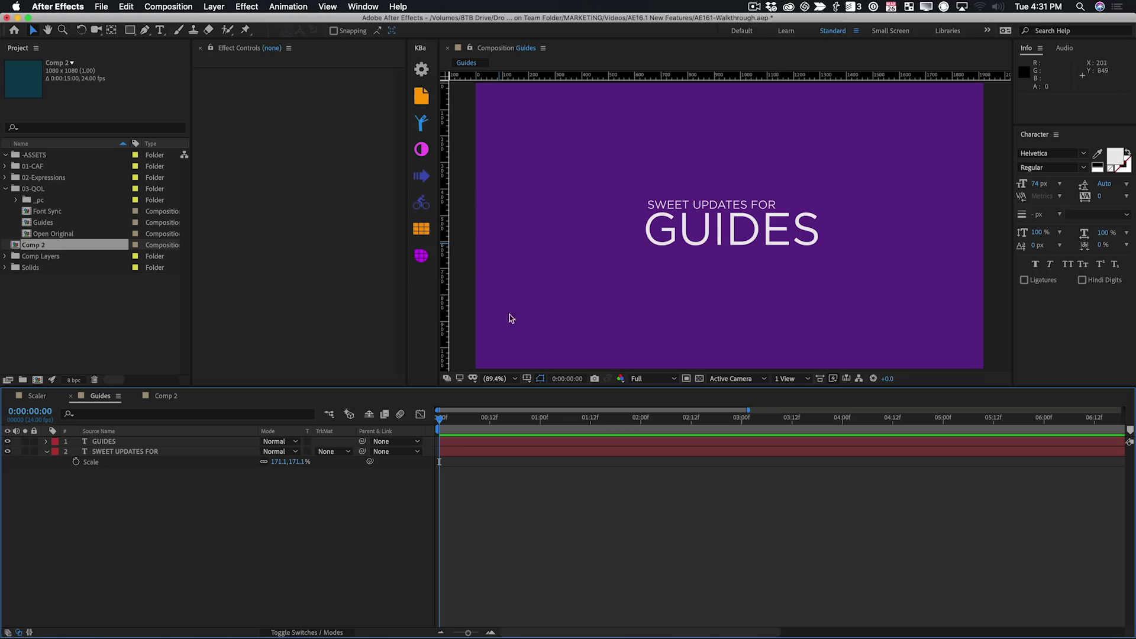
Open GridGuide and create a bounded grid in the Guides composition, keeping its window clear of the effect settings
left_click(421, 255)
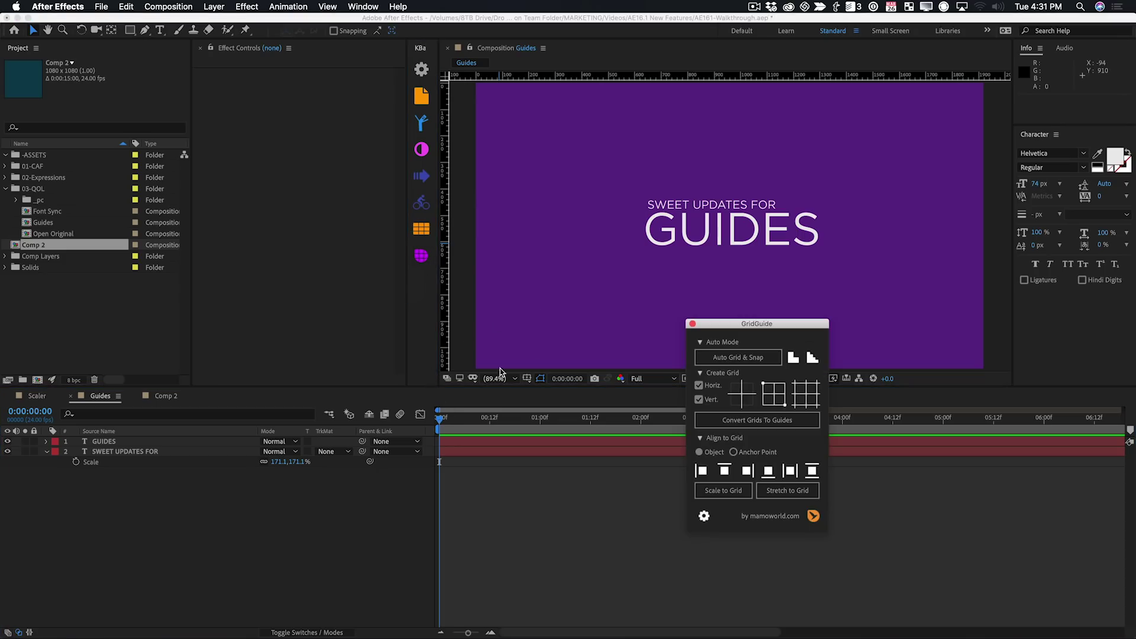
left_click_drag(780, 325, 341, 125)
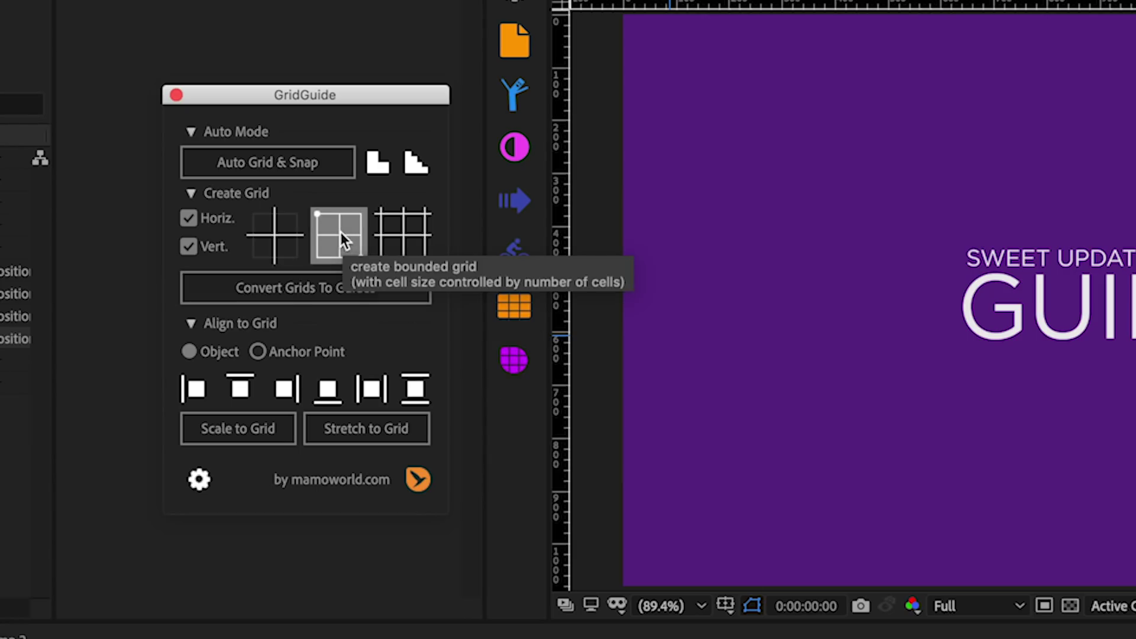
left_click(340, 232)
left_click_drag(367, 100, 324, 198)
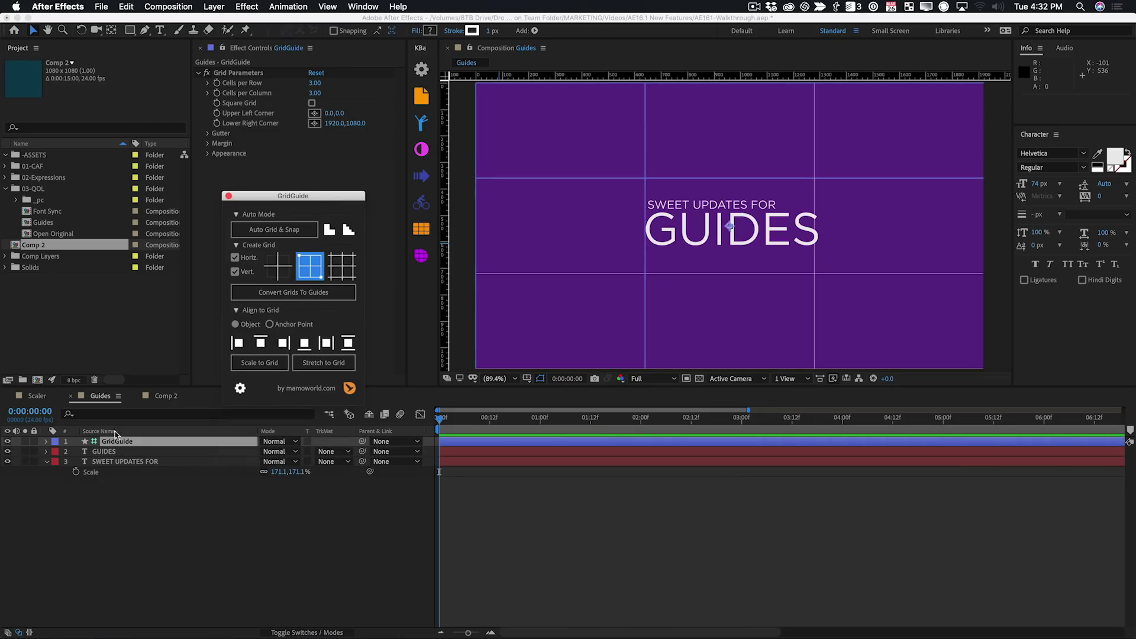
left_click_drag(262, 196, 62, 170)
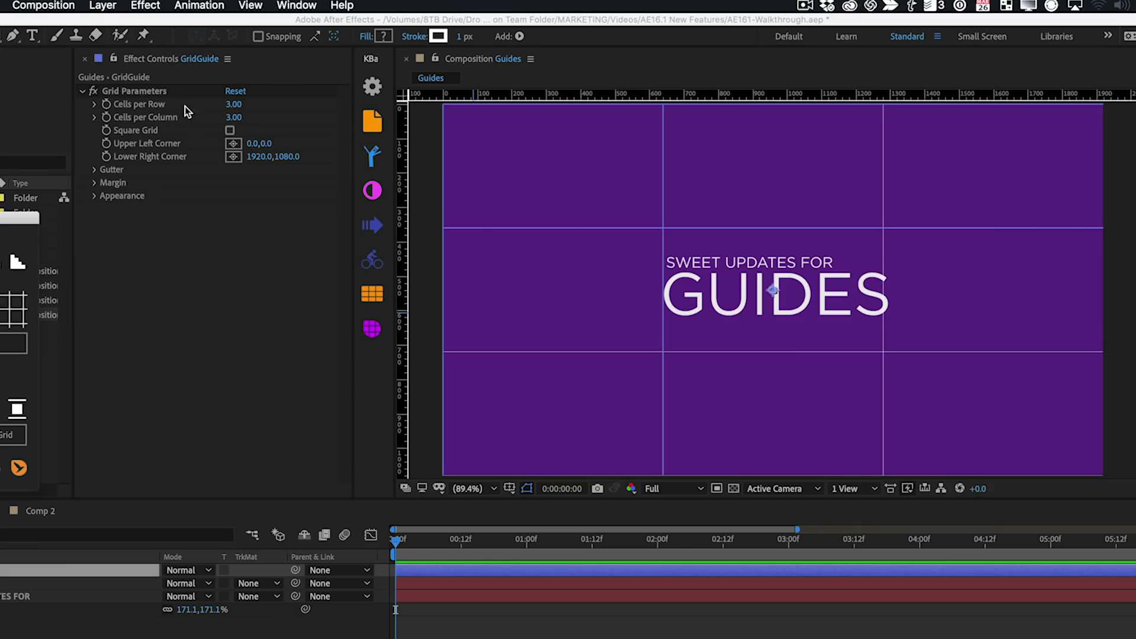
Set the grid to 12 cells per row and 5 cells per column, and briefly try the Square Grid option
left_click(233, 104)
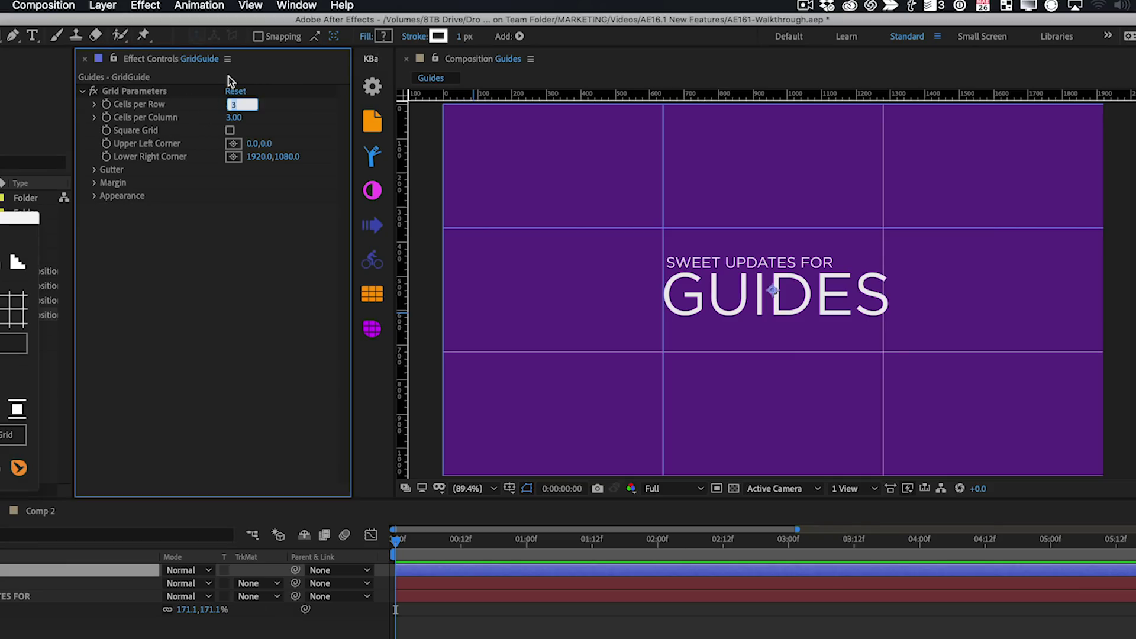
type("12")
key("Tab")
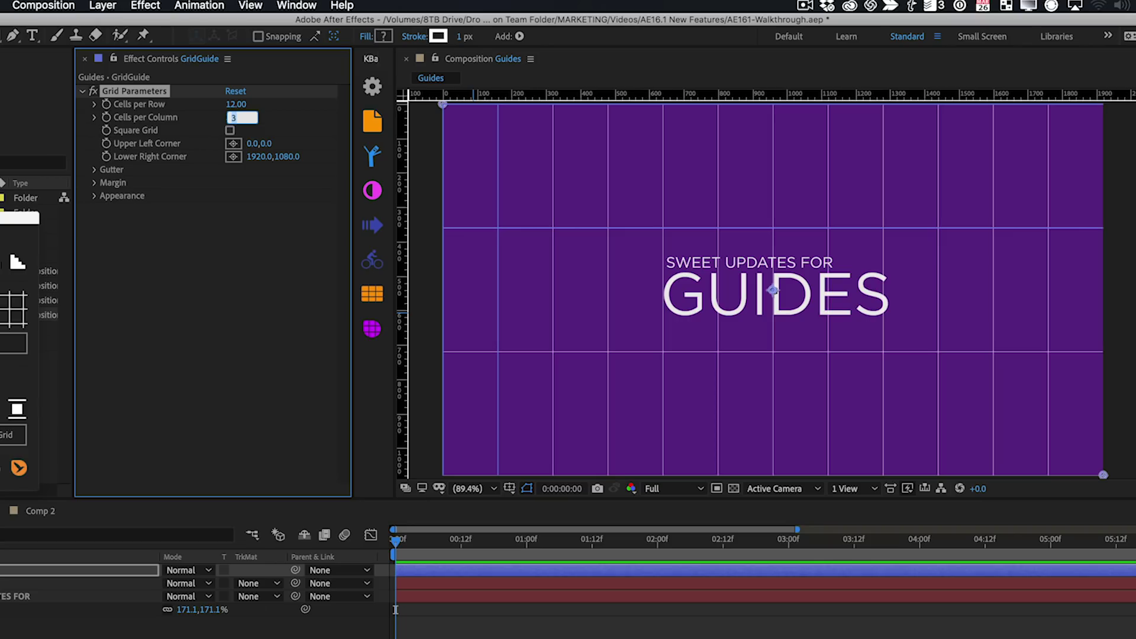
type("5")
key("Return")
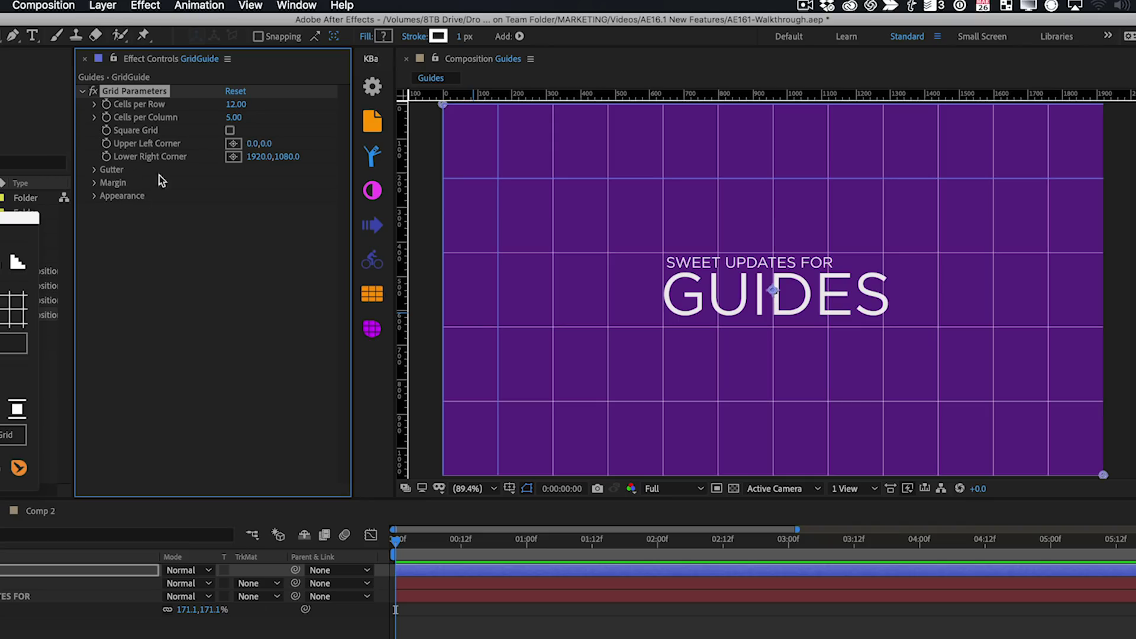
left_click(230, 130)
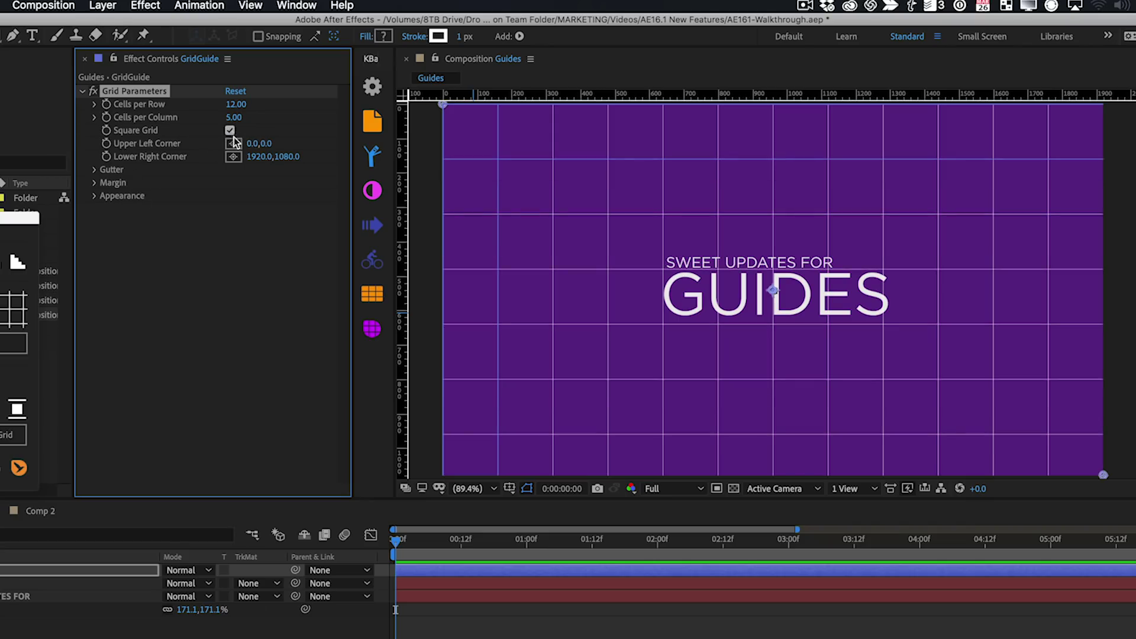
left_click(230, 130)
Set the grid's X gutter to 20
left_click(94, 170)
left_click(234, 183)
type("20")
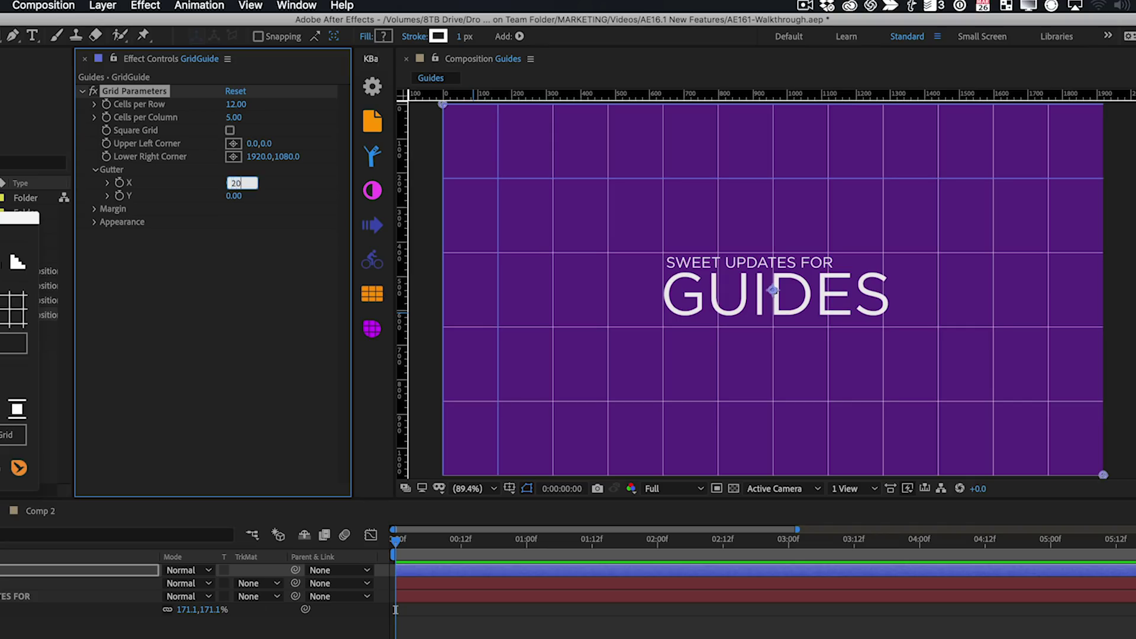
key("Return")
Try a larger X margin for the grid and undo the change
left_click(93, 210)
mouse_move(235, 222)
left_mouse_down()
mouse_move(261, 213)
mouse_move(252, 224)
left_mouse_up()
key("super+z")
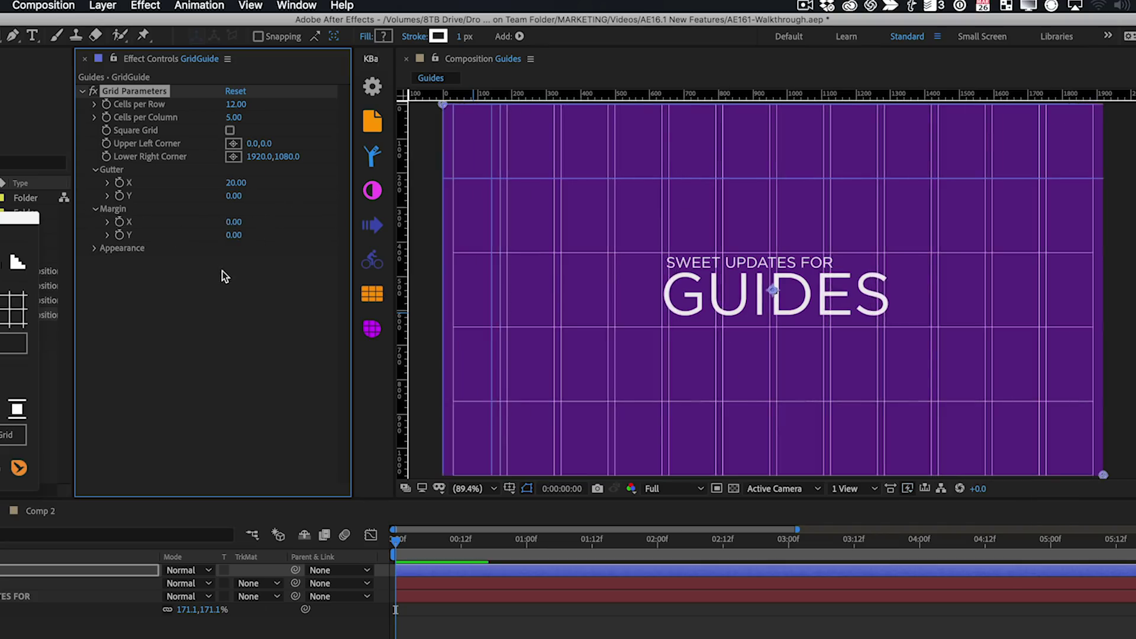
Collapse the grid parameters and convert the GridGuide grid into composition guides
left_click(83, 92)
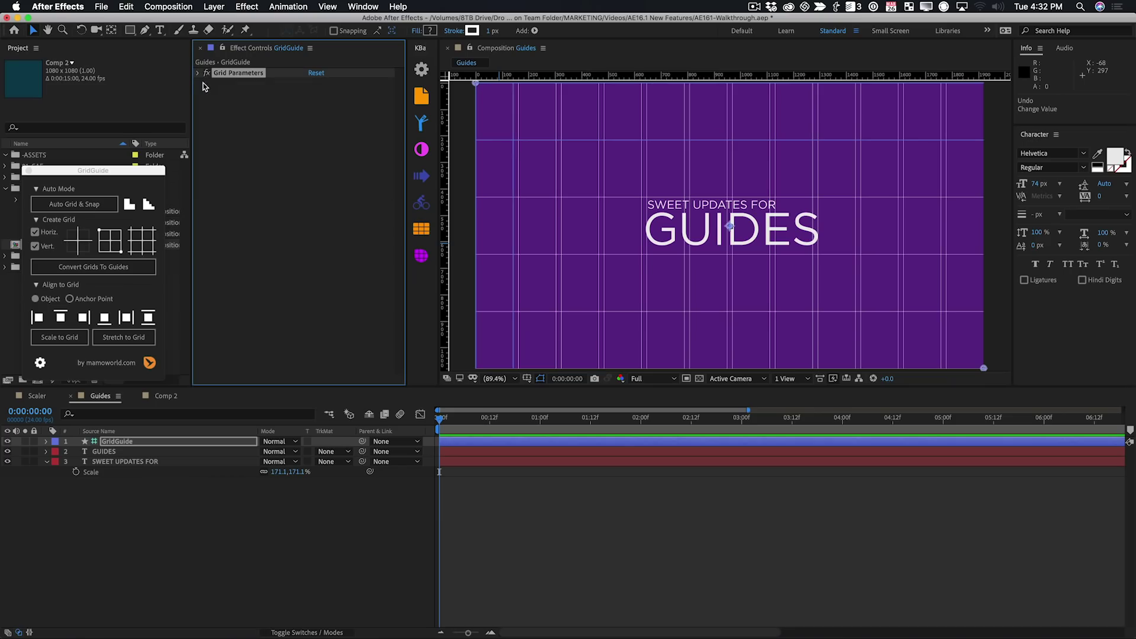
left_click_drag(137, 176, 339, 120)
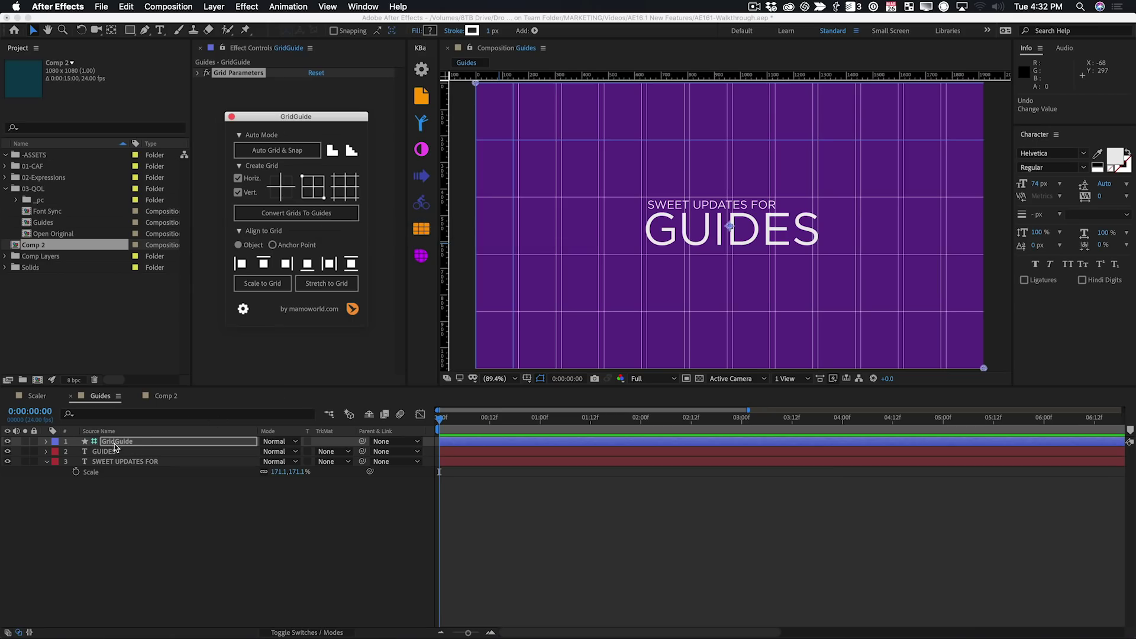
left_click(313, 223)
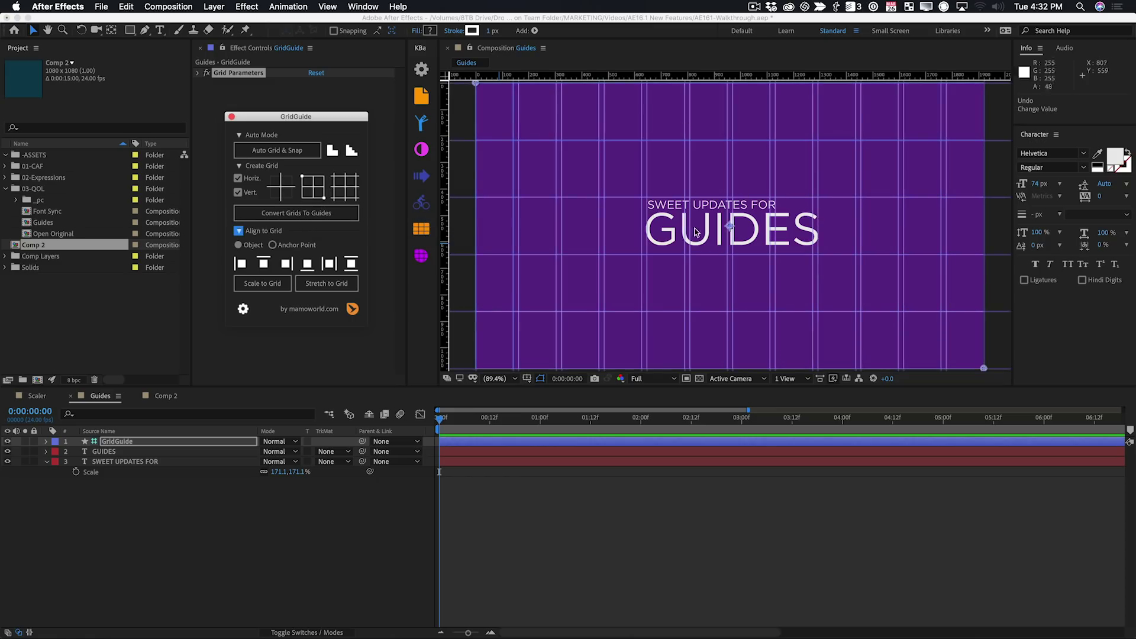
Close GridGuide, hide the GridGuide layer, and draw a yellow rectangle filling one grid cell in the second row
left_click(231, 117)
left_click(8, 441)
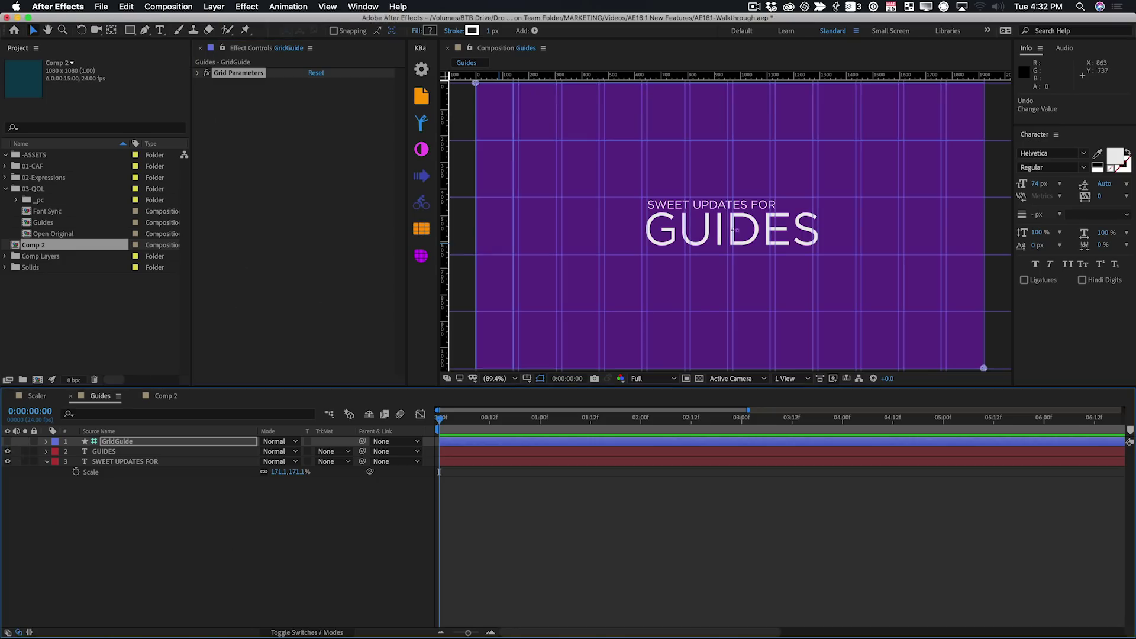
key("super+shift+a")
key("q")
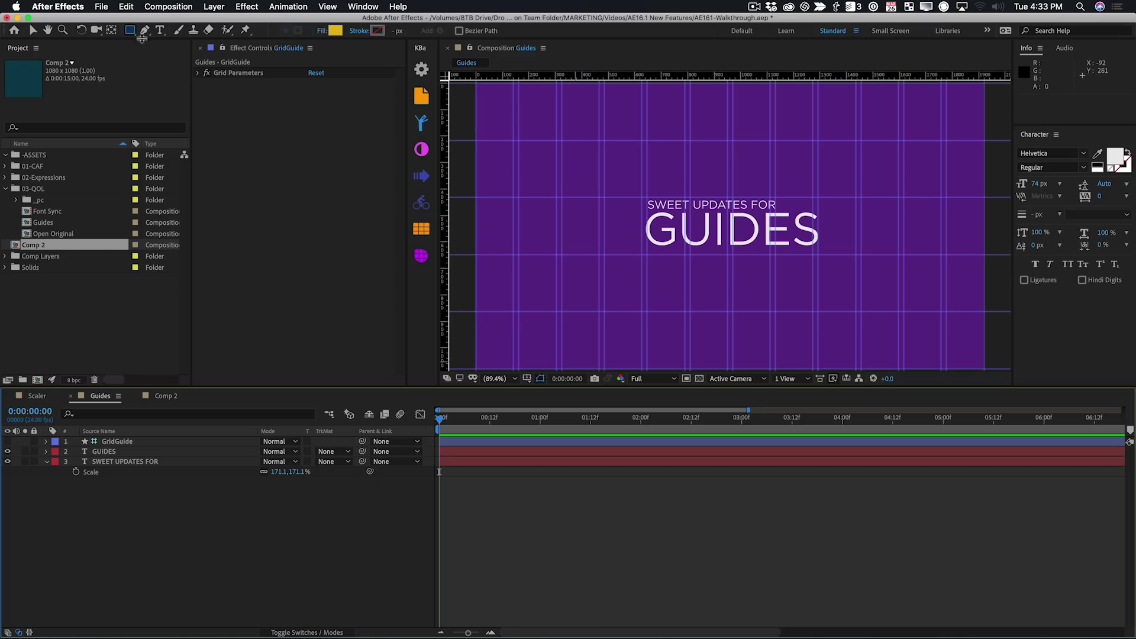
mouse_move(561, 141)
left_mouse_down()
mouse_move(645, 202)
mouse_move(592, 203)
left_mouse_up()
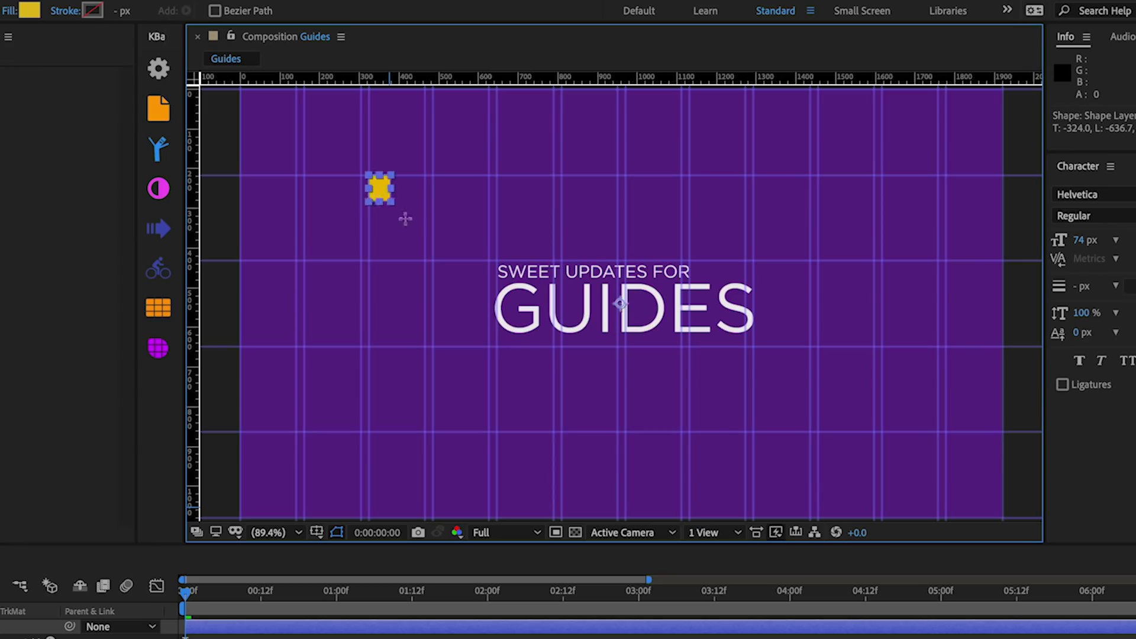
mouse_move(415, 270)
left_mouse_down()
mouse_move(411, 400)
mouse_move(499, 433)
mouse_move(464, 246)
mouse_move(489, 262)
mouse_move(419, 265)
left_mouse_up()
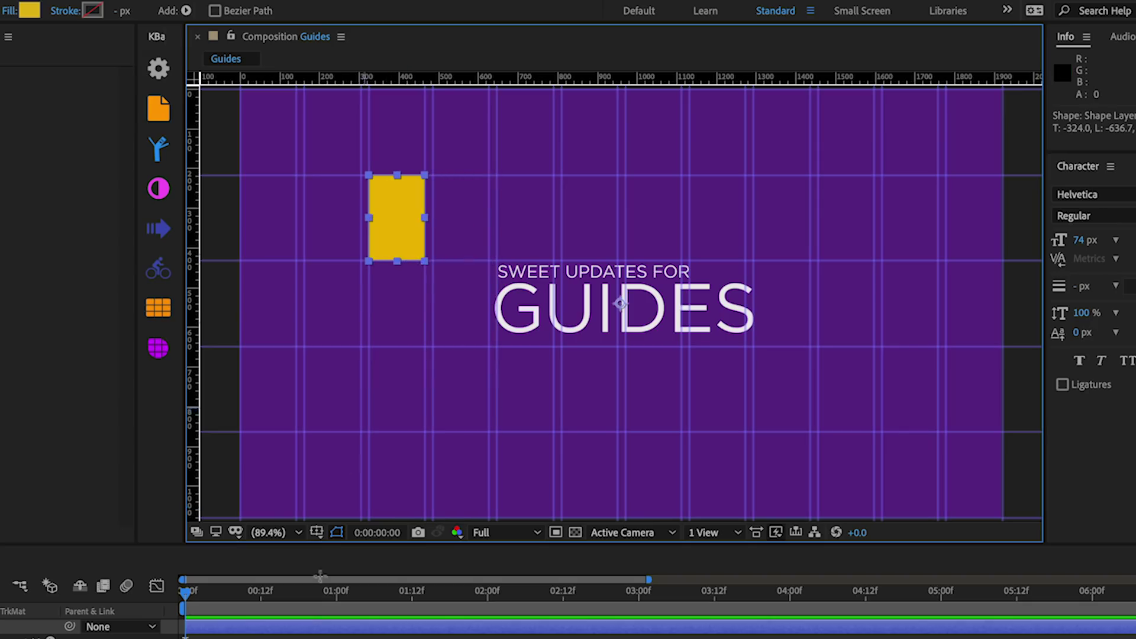
Duplicate the yellow rectangle and place the copy in a third-row grid cell beyond the GUIDES title
left_click(308, 637)
left_click(401, 195)
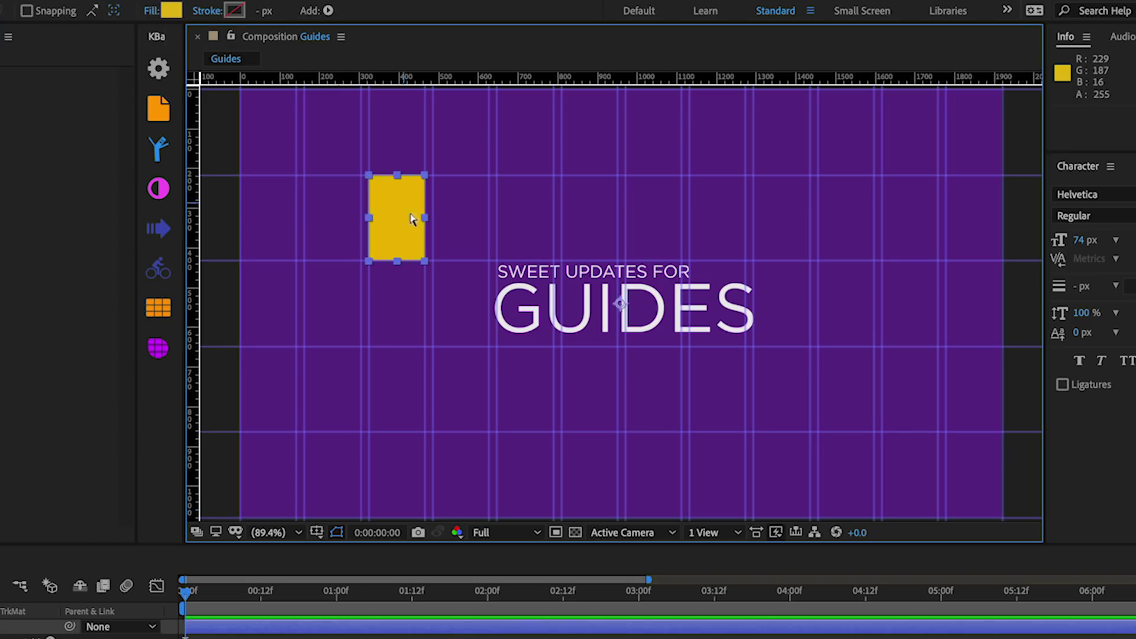
key("ctrl+d")
left_click_drag(411, 248, 850, 309)
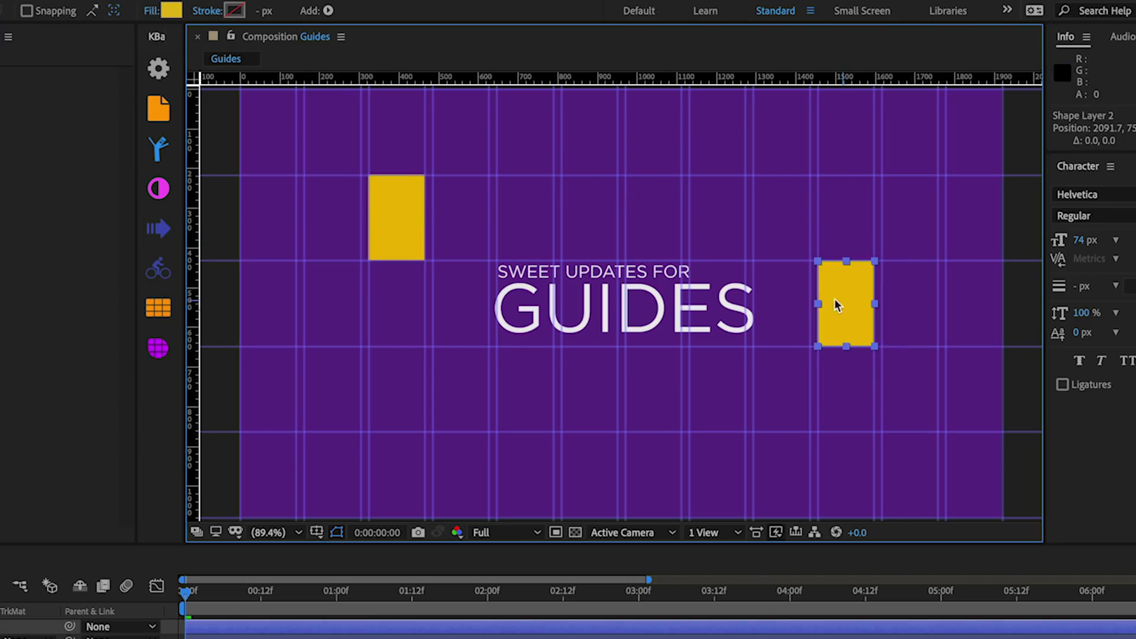
scroll(692, 289, "up", 3)
left_click_drag(392, 267, 394, 296)
left_click_drag(393, 236, 392, 273)
mouse_move(576, 204)
left_mouse_down()
mouse_move(575, 190)
mouse_move(574, 203)
left_mouse_up()
left_click(538, 286)
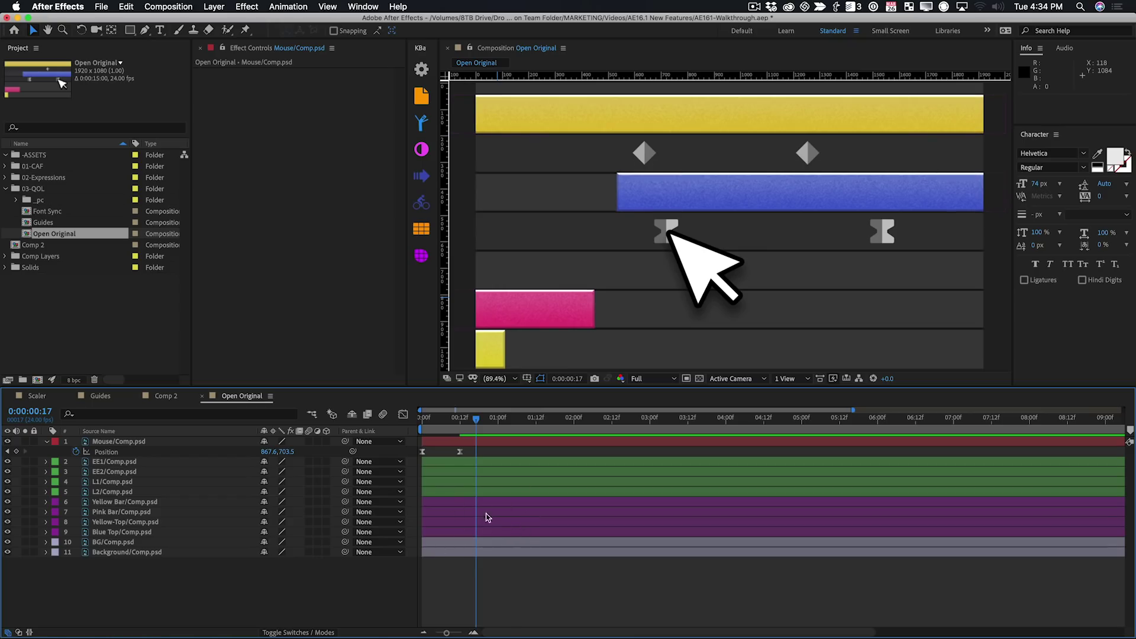
Move the current time to 0:00:00:06 and enable motion blur for the Mouse/Comp.psd layer
left_click_drag(474, 429, 443, 440)
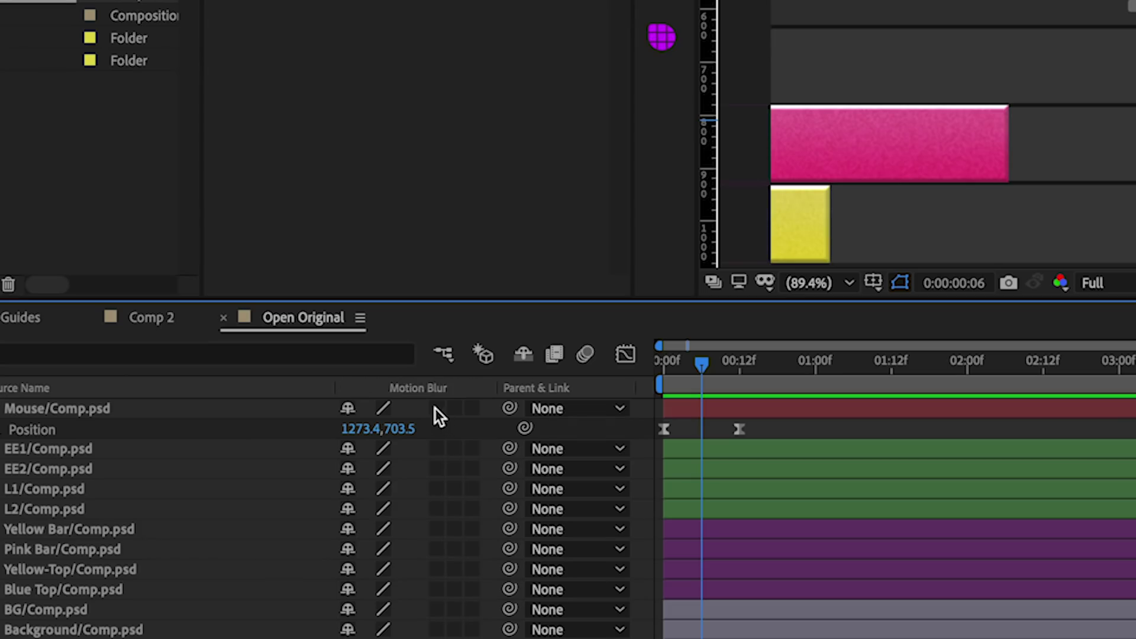
left_click(308, 441)
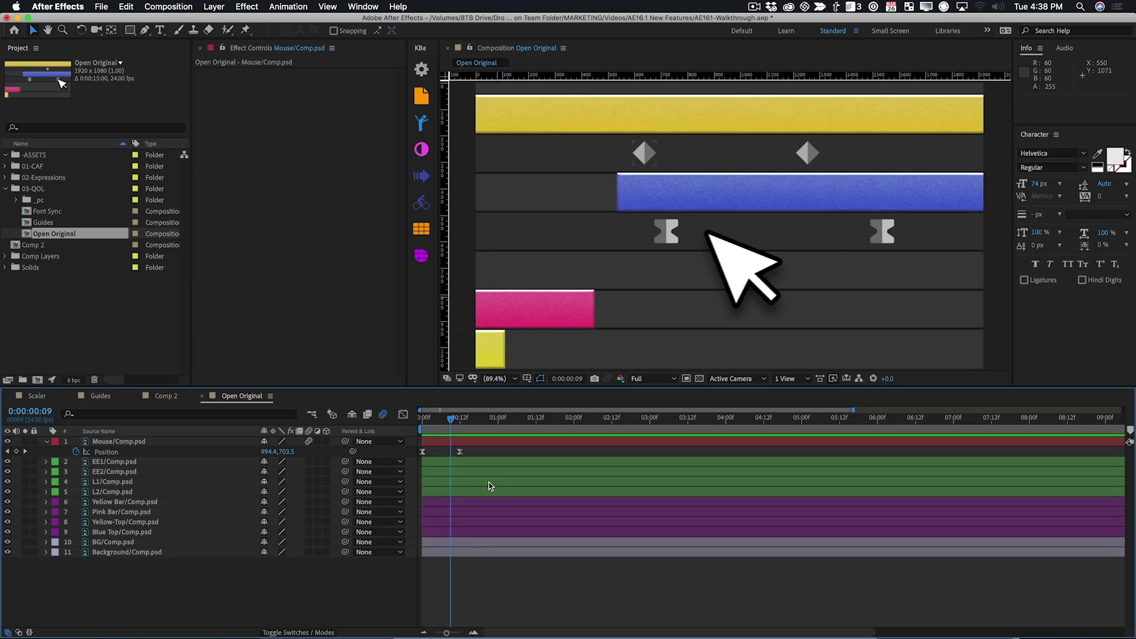
Review the Previews preferences for the automatic frame blending and motion blur option and close the dialog
left_click(58, 7)
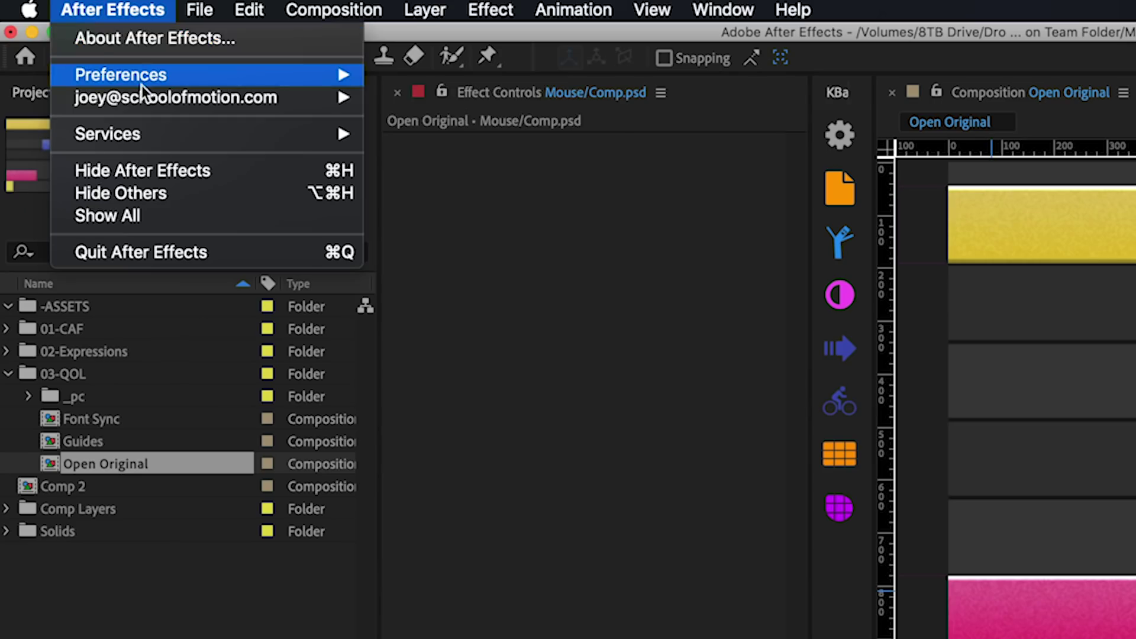
left_click(439, 99)
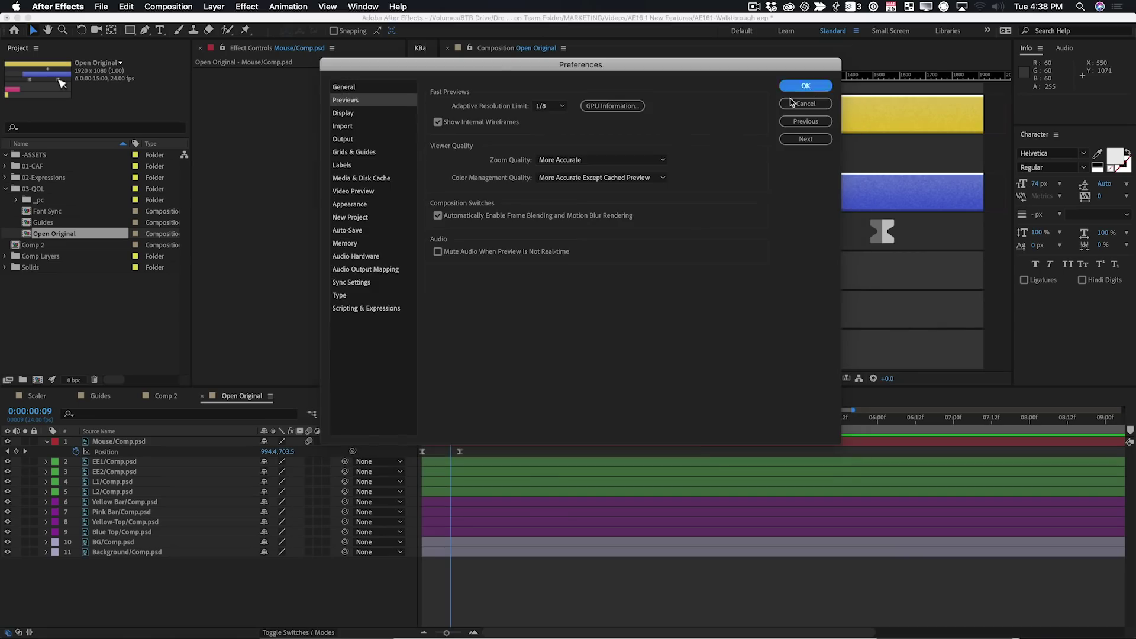
left_click(946, 57)
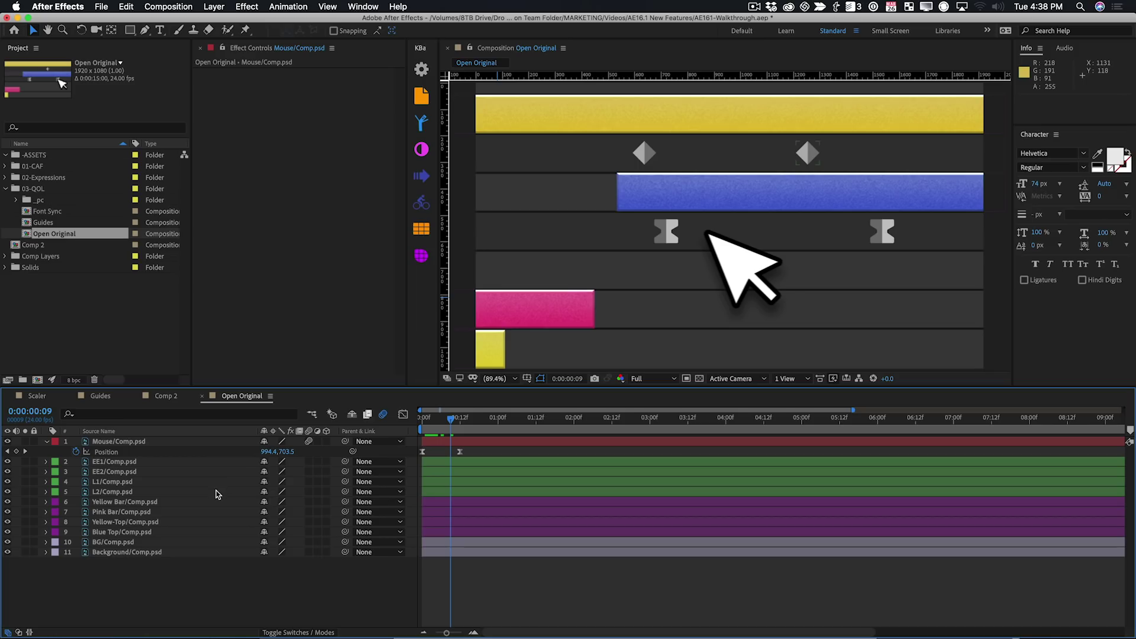
Trim the end of the L1/Comp.psd diamond layer to 0:00:00:09 and open its original file in Photoshop
left_click(644, 153)
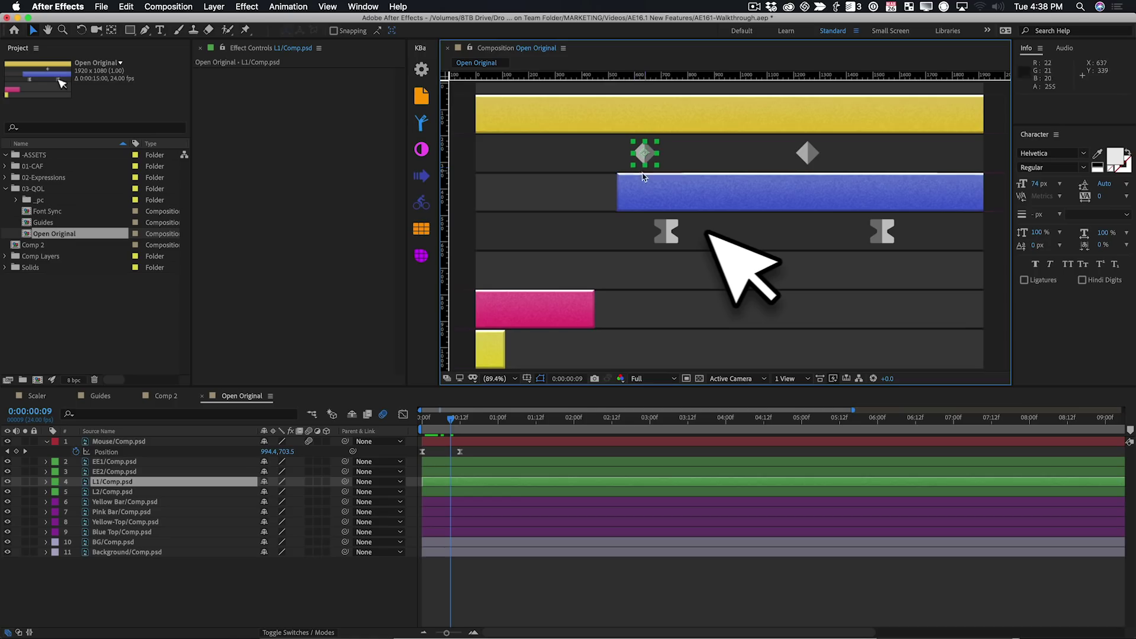
scroll(646, 155, "up", 1)
key("period")
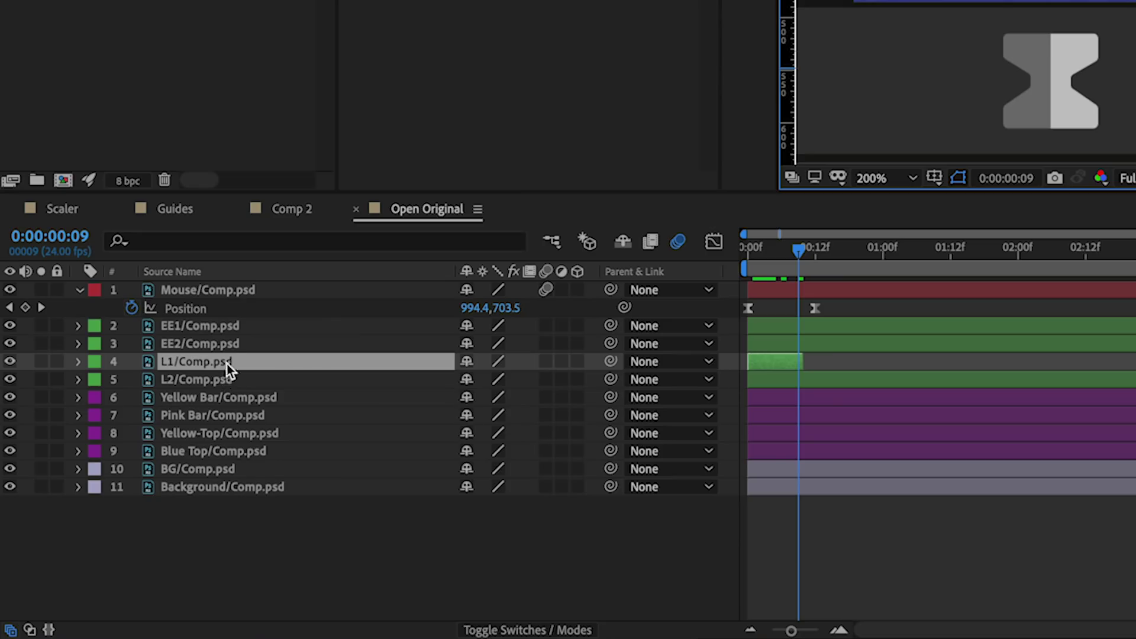
right_click(129, 483)
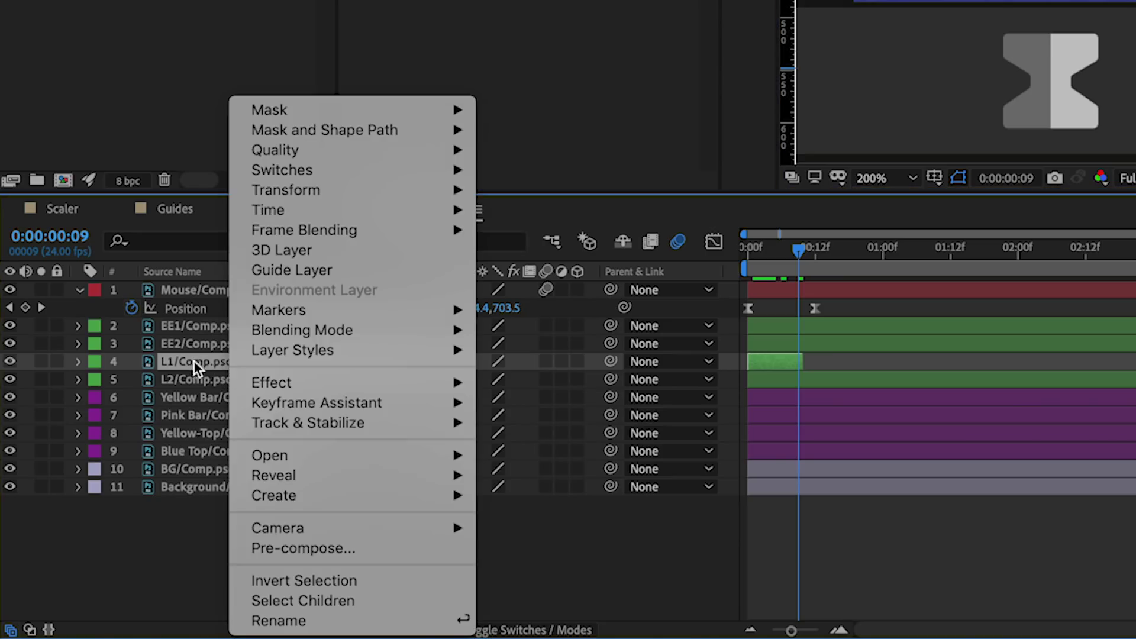
mouse_move(353, 464)
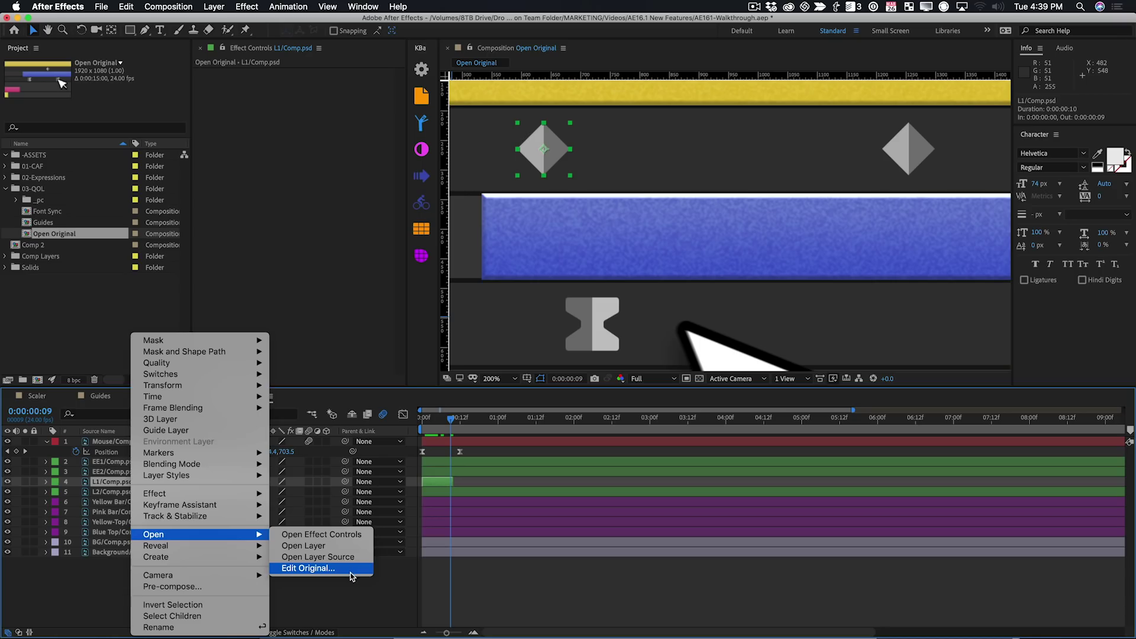
left_click(349, 571)
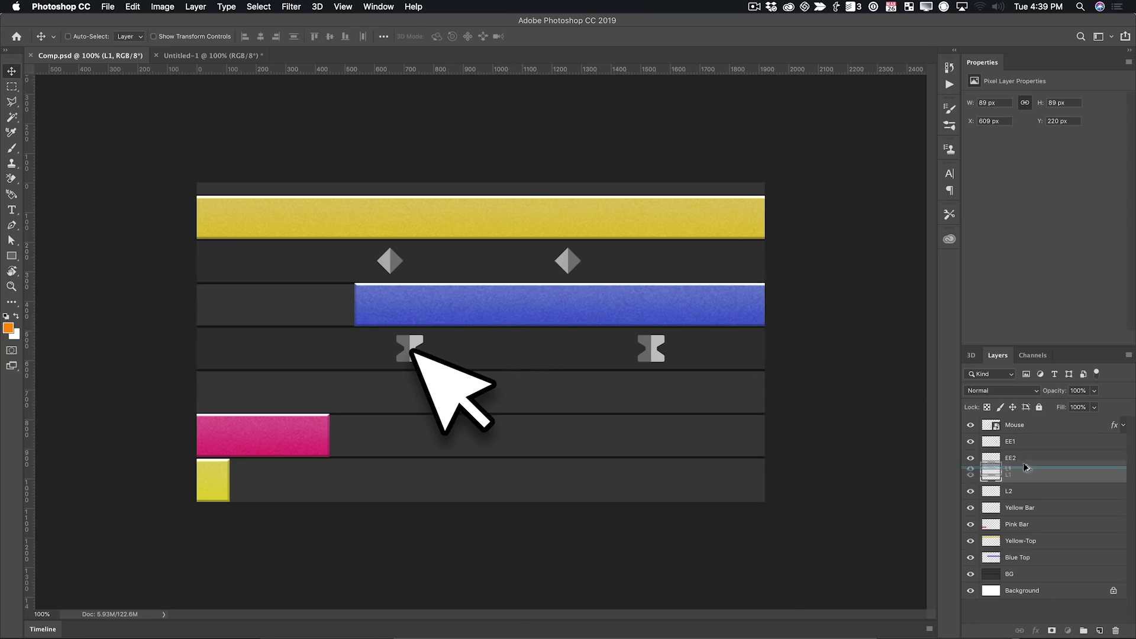
Duplicate the L1 layer, then scale the copy to about 49 px and rotate it inside the first diamond
key("ctrl+j")
key("z")
left_click_drag(419, 249, 473, 224)
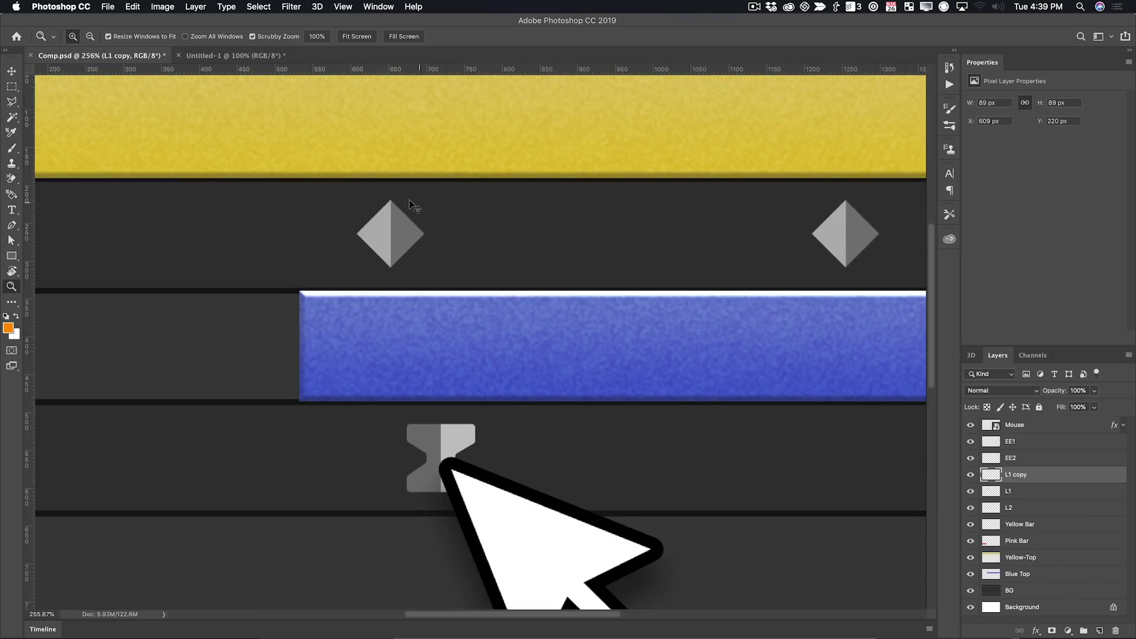
key("ctrl+t")
left_click_drag(425, 194, 401, 185)
key("Return")
key("z")
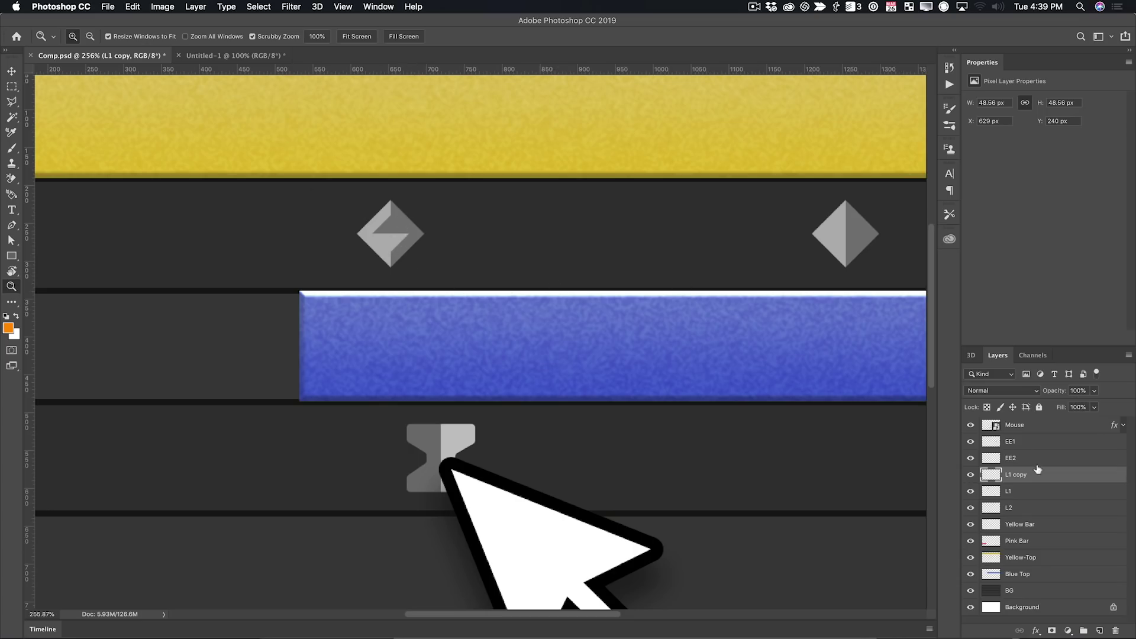
Merge the L1 copy with the L1 layer, name the merged layer L1, and save the file
left_click(1027, 494, "shift")
key("ctrl+e")
double_click(1017, 475)
type("L1")
key("Return")
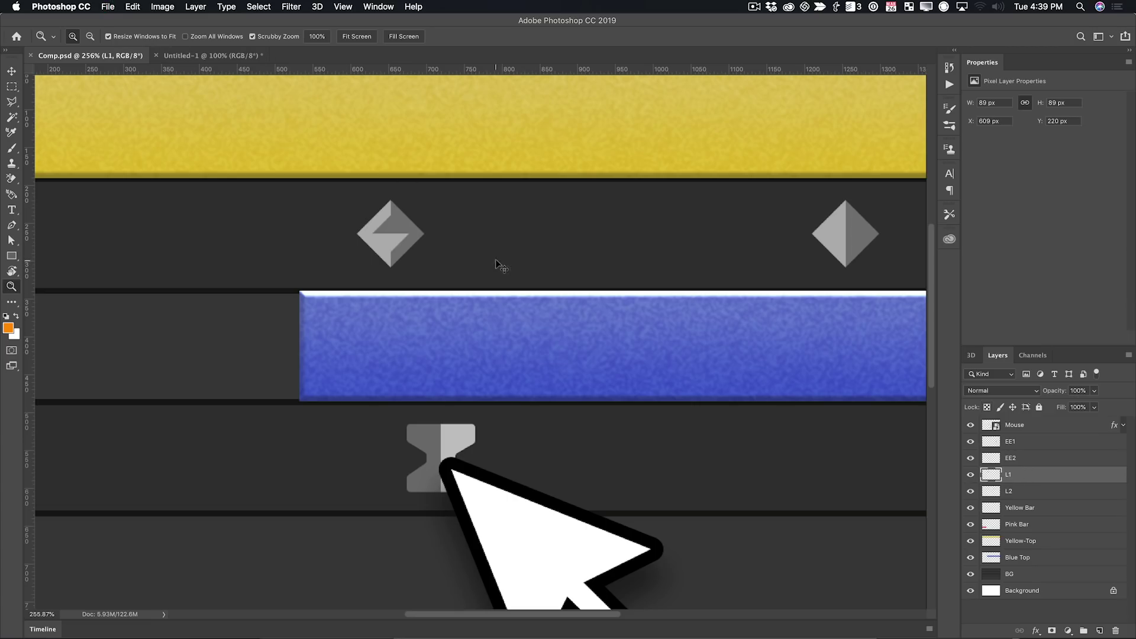
Switch back to After Effects and extend the end of the L1/Comp.psd layer to about five seconds
key("super+Tab")
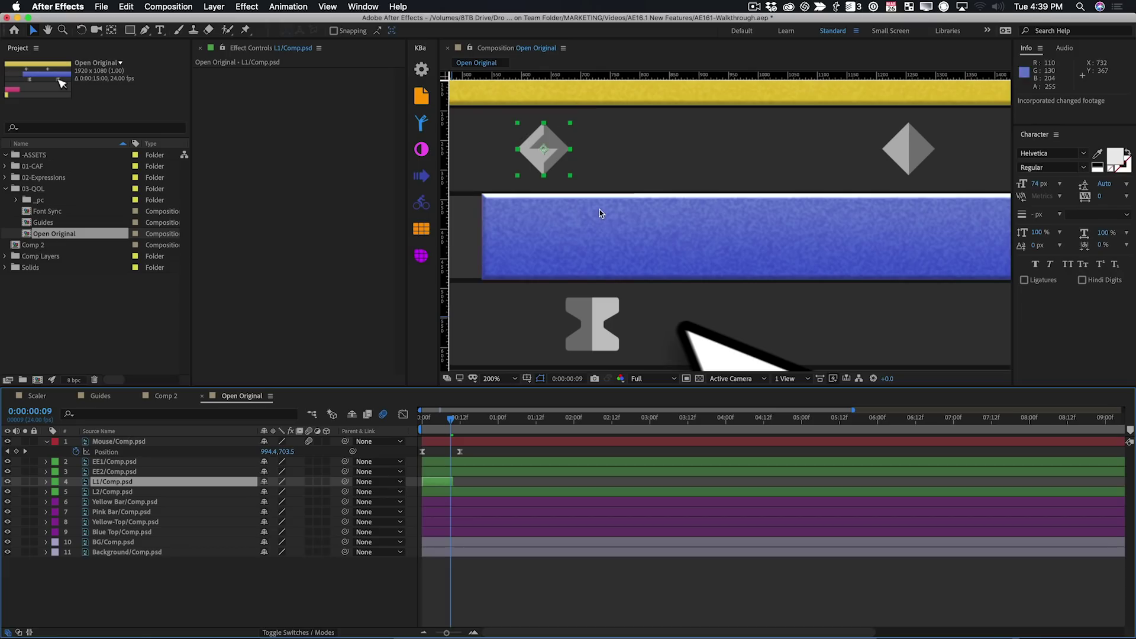
left_click(529, 589)
left_click_drag(453, 481, 811, 482)
left_click(560, 570)
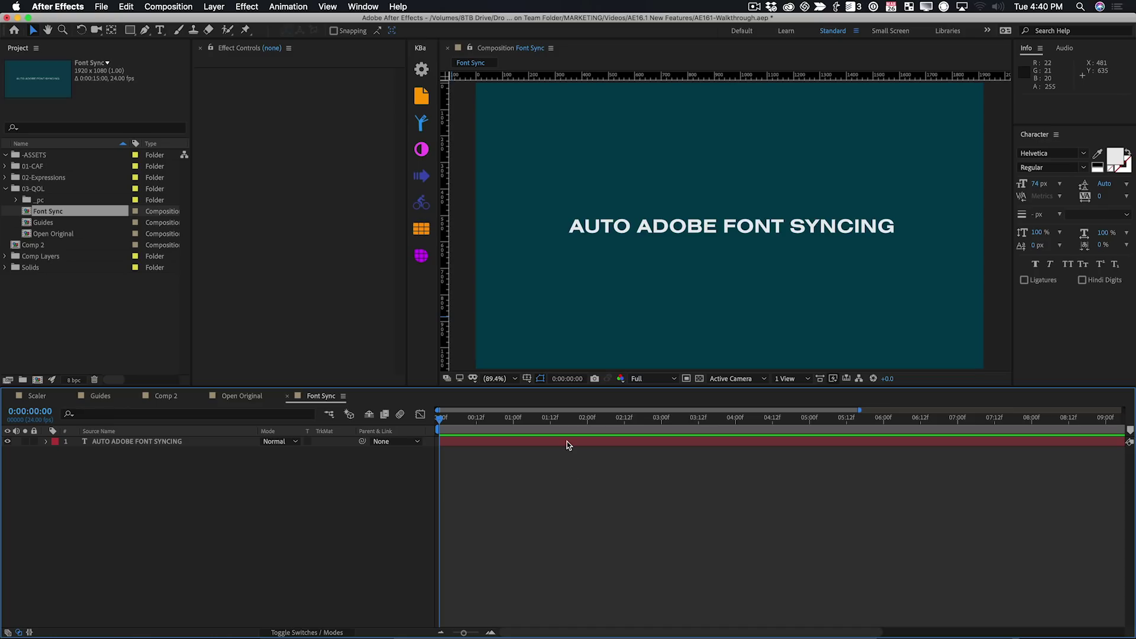
Switch to the Adobe Fonts page in Chrome and deactivate the Nimbus Sans font
left_click(693, 228)
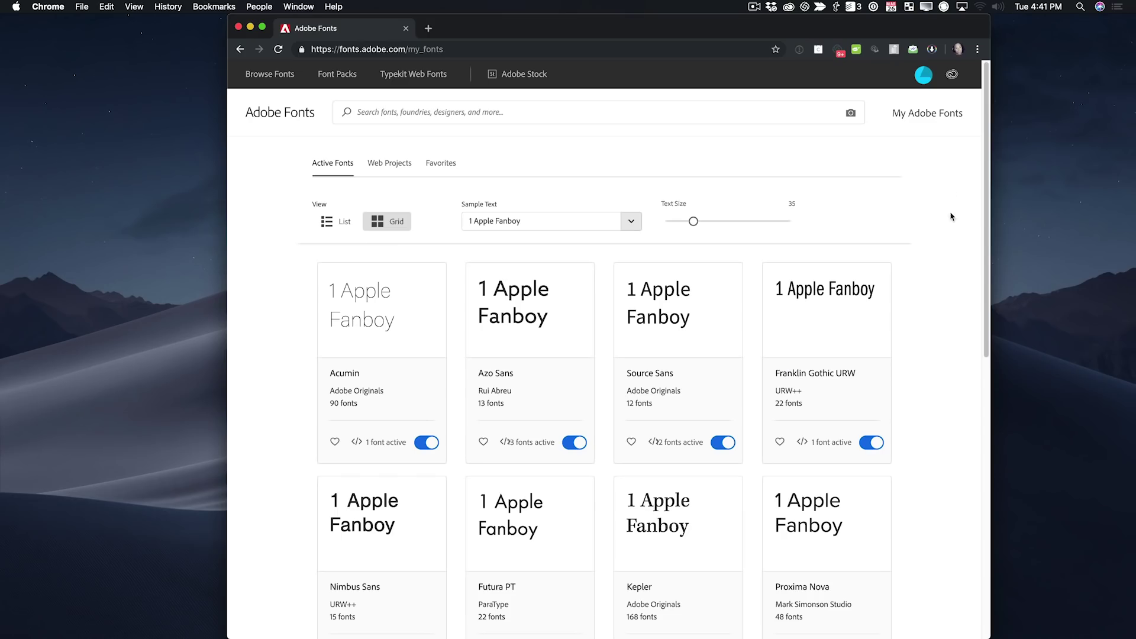
left_click_drag(982, 193, 995, 330)
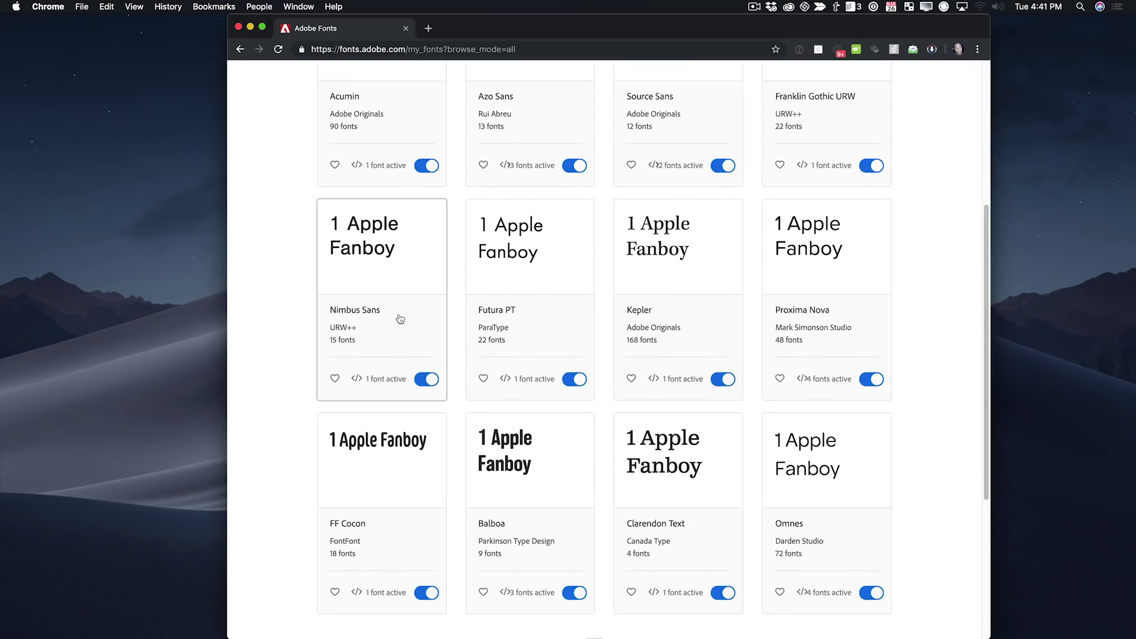
left_click(426, 380)
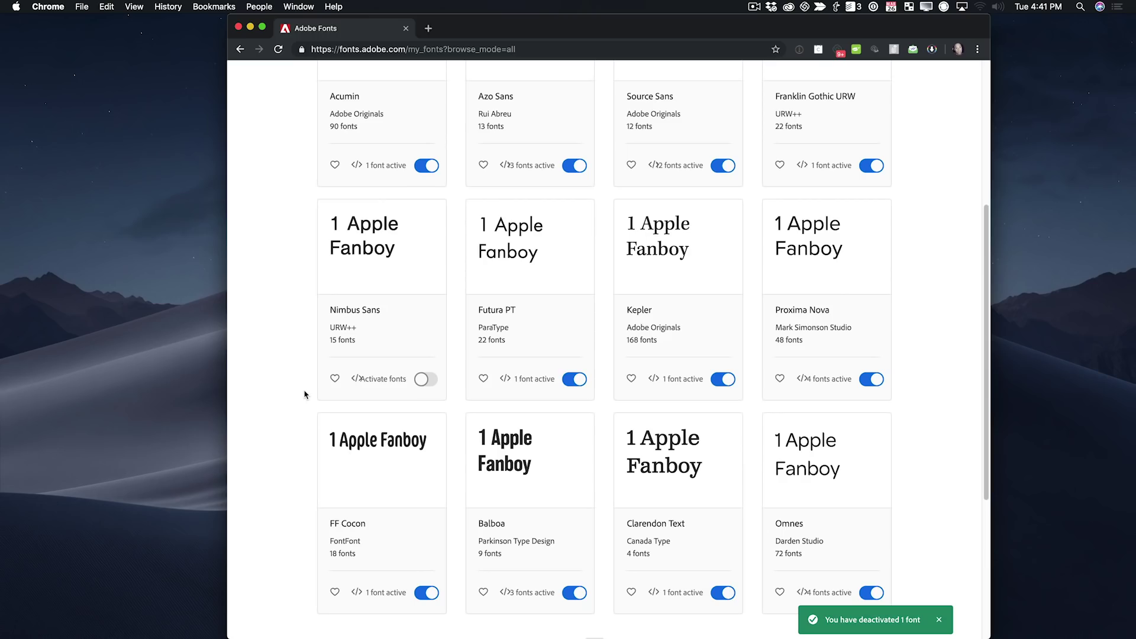
Switch to After Effects CC 2019 and open a recent project
key("super+Tab")
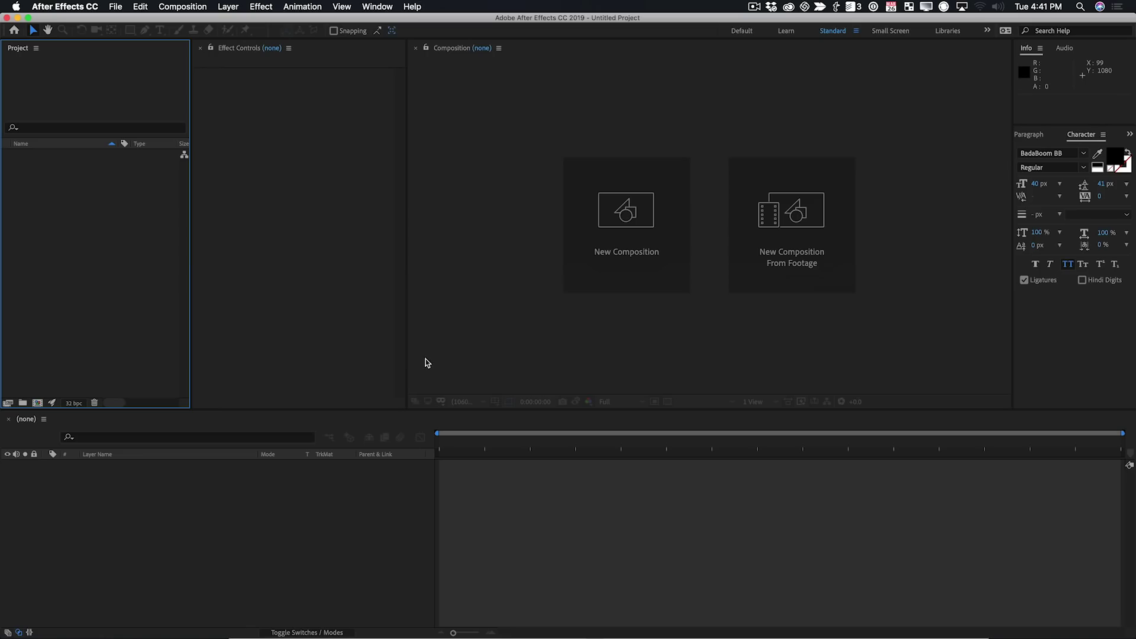
left_click(116, 8)
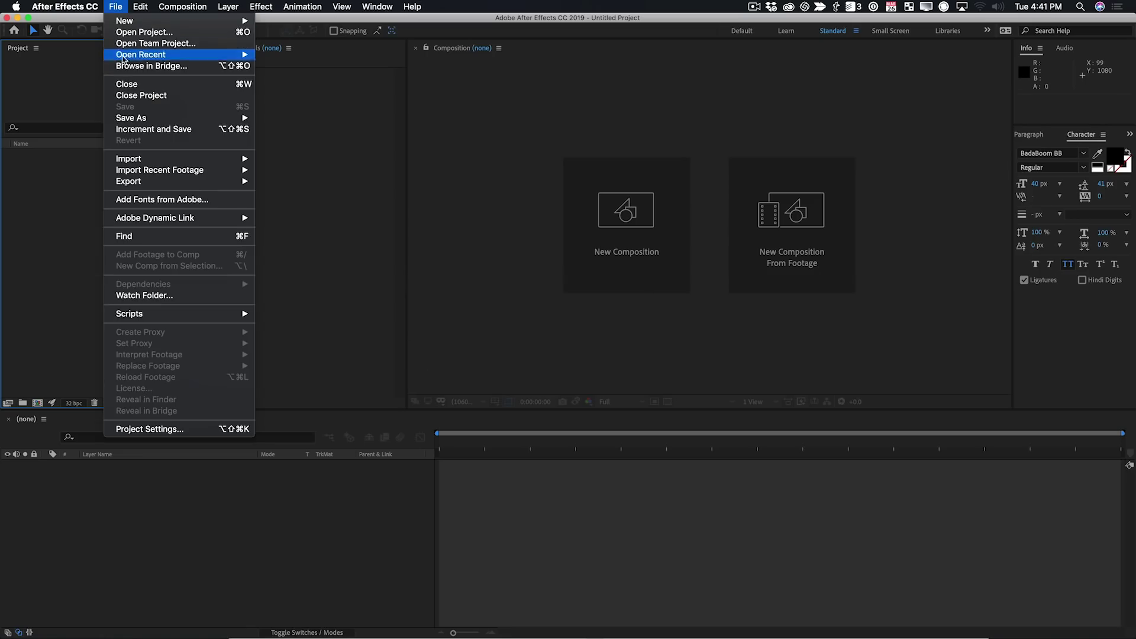
mouse_move(196, 55)
left_click(317, 54)
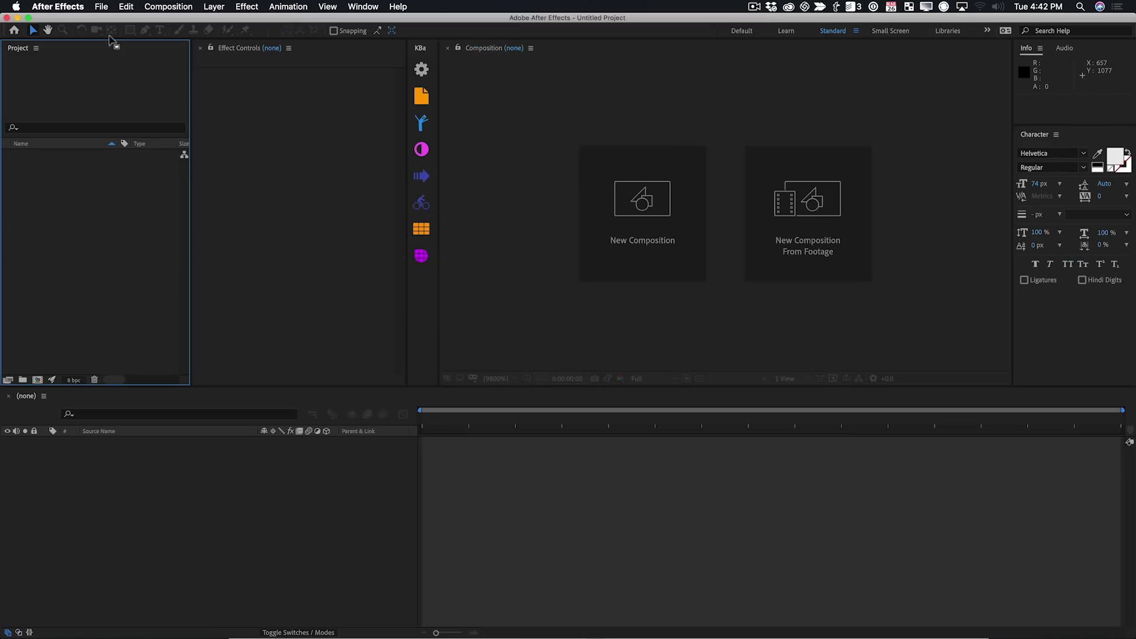
Open the recent AE161-Walkthrough.aep project in the newer After Effects version
left_click(102, 7)
mouse_move(113, 54)
left_click(355, 54)
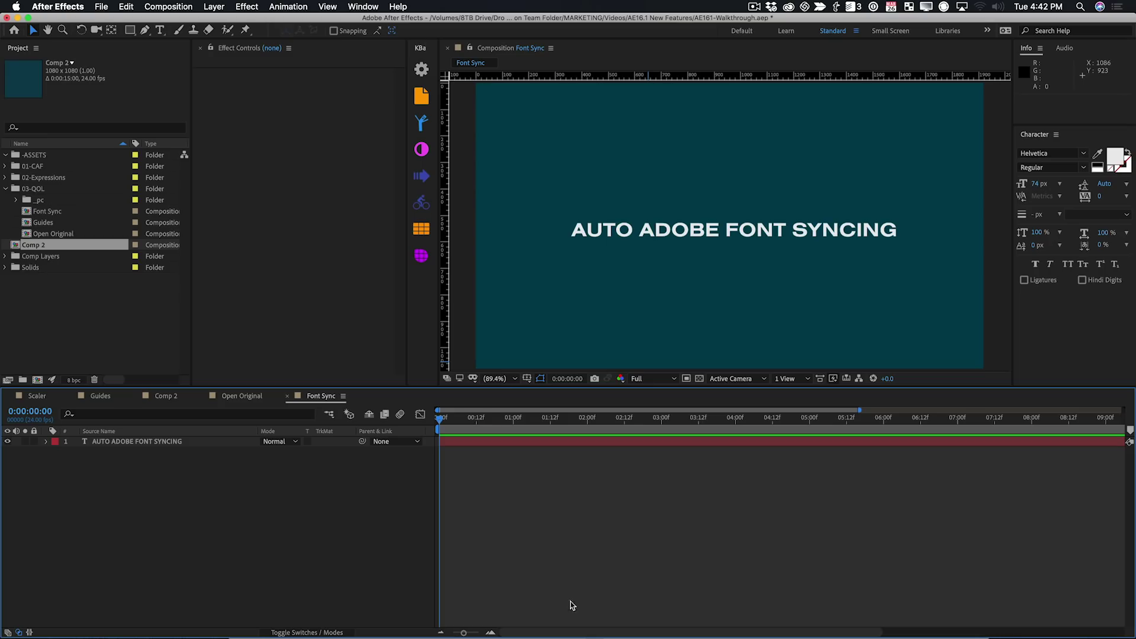
Select the AUTO ADOBE FONT SYNCING text layer to check its font, and deselect it again
left_click_drag(630, 420, 439, 474)
left_click_drag(587, 520, 662, 574)
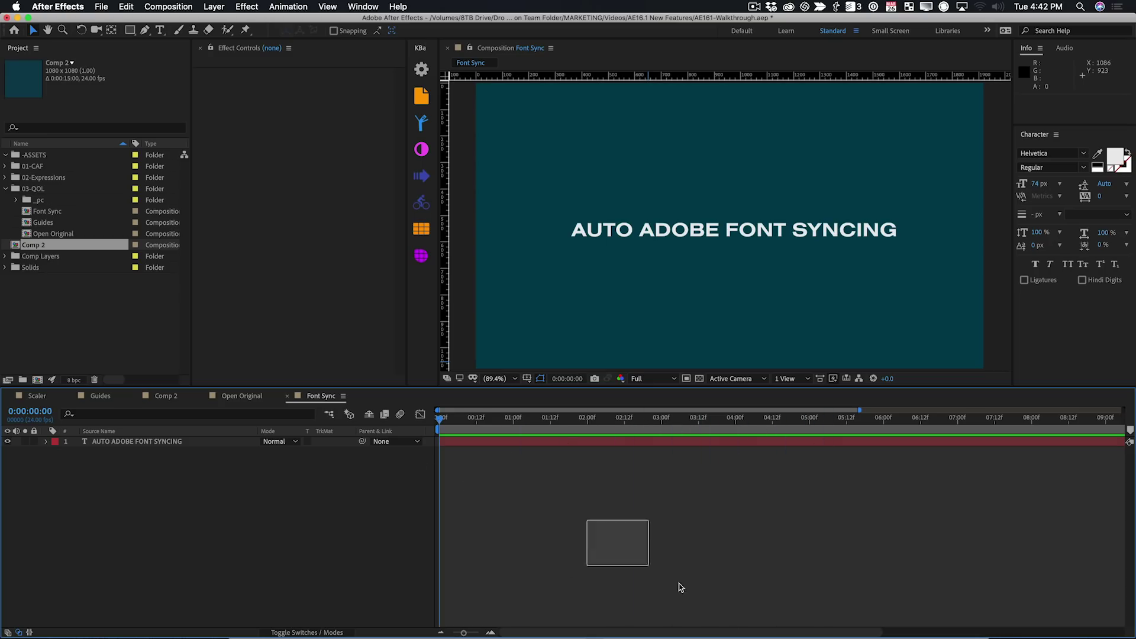
left_click(193, 443)
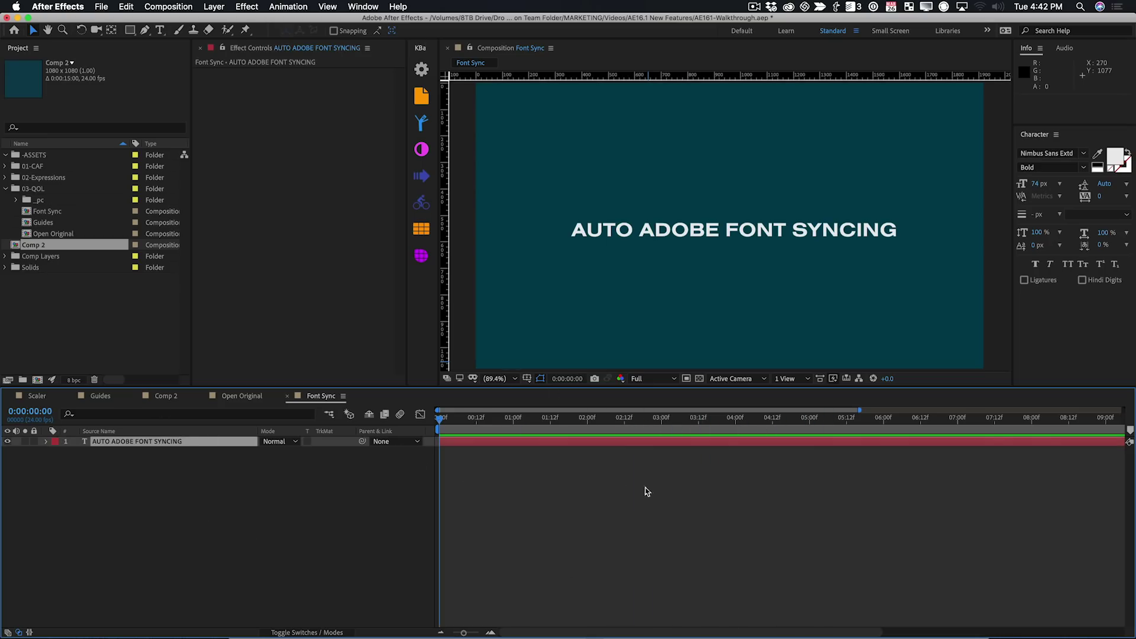
left_click(654, 533)
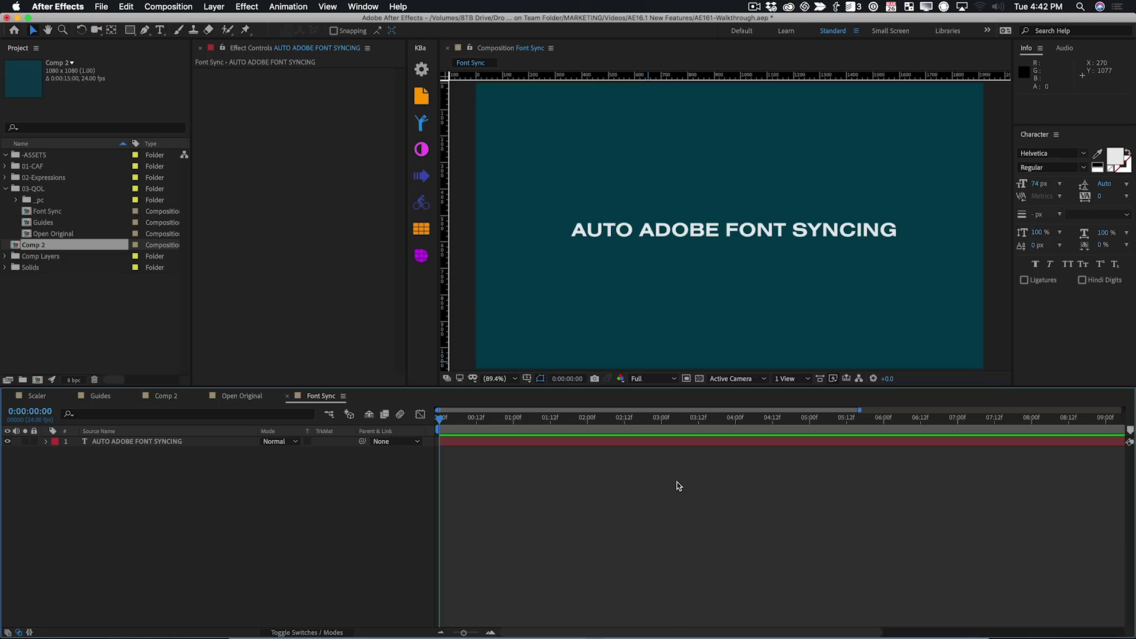
left_click_drag(258, 571, 172, 432)
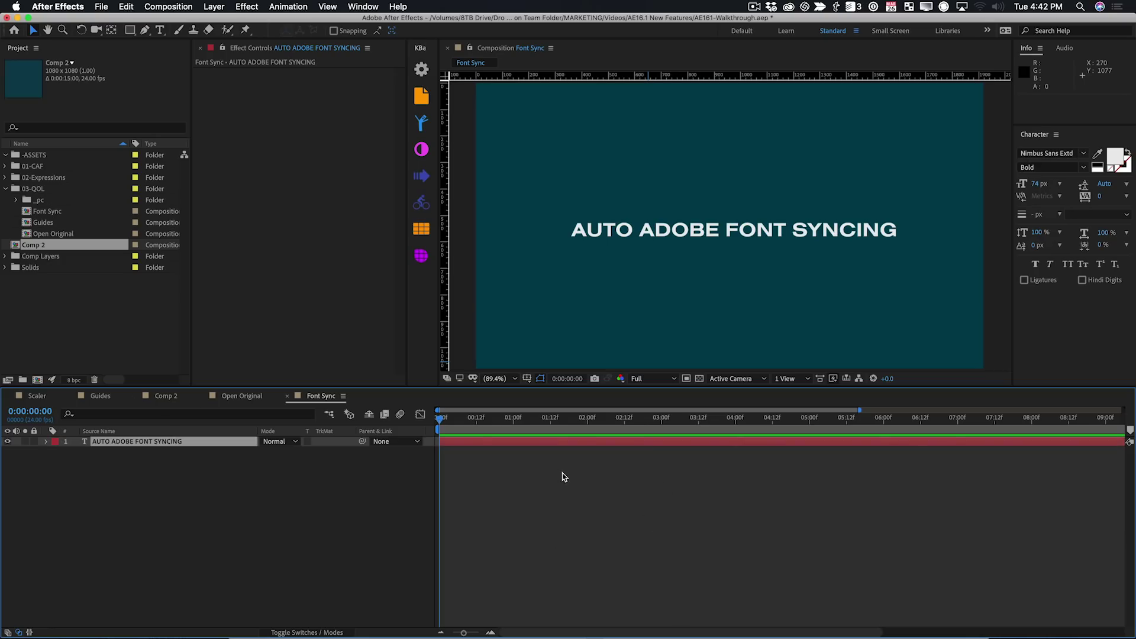
left_click(616, 504)
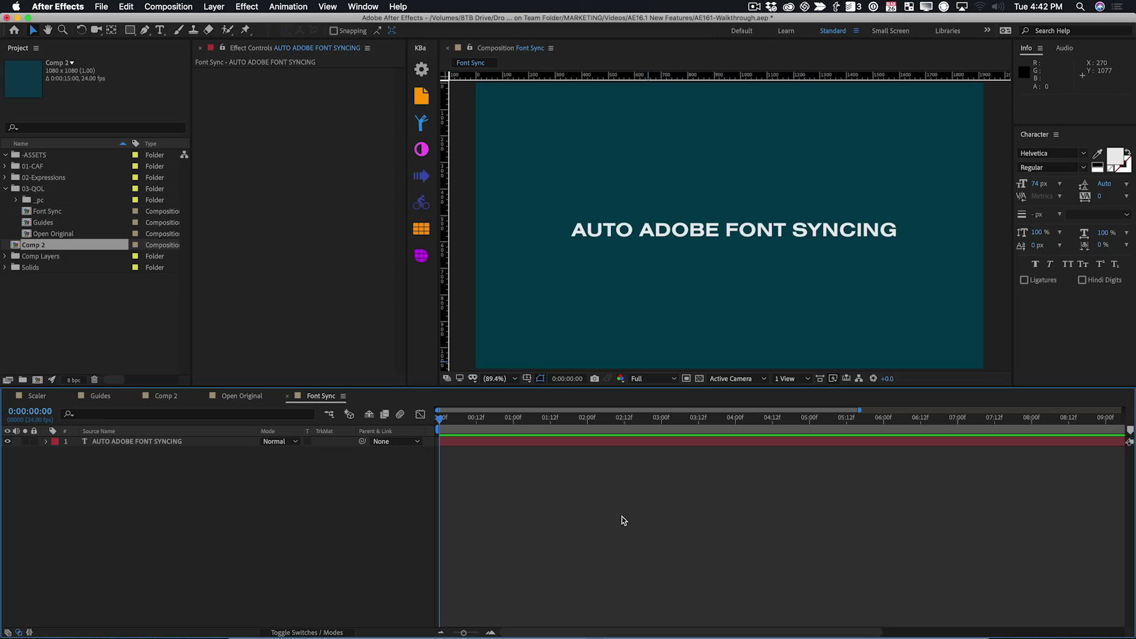